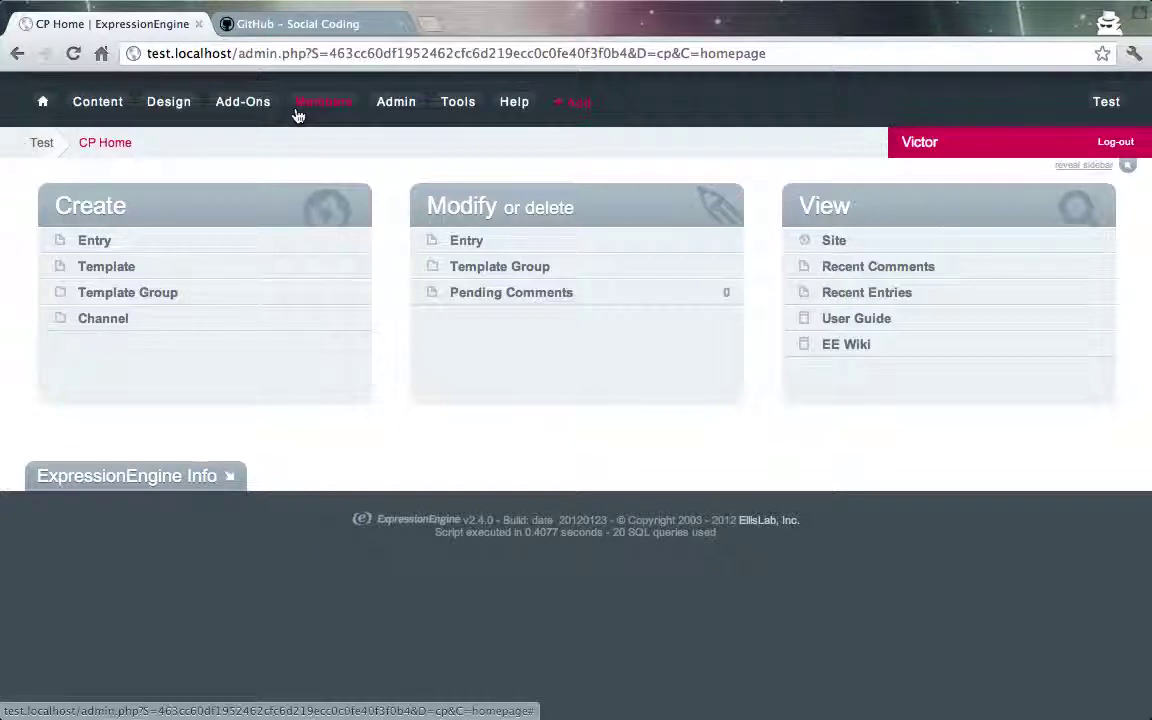
- Search GitHub for the repository "vwm survey"
left_click(316, 27)
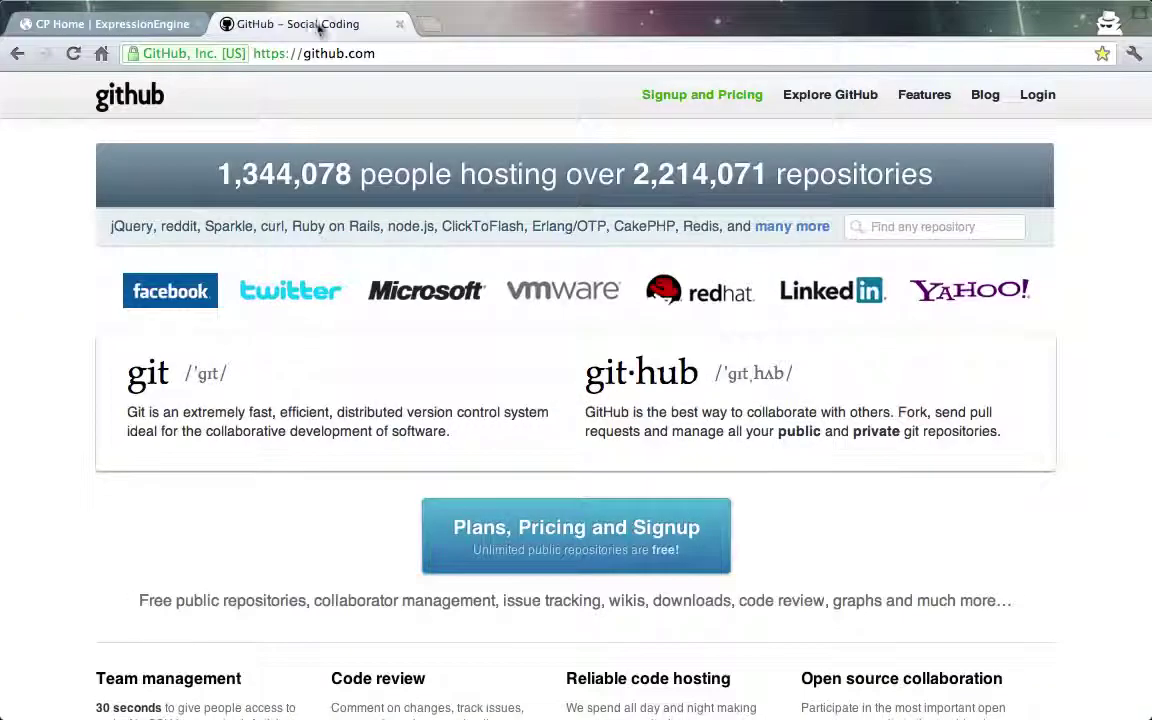
left_click(965, 226)
type("v")
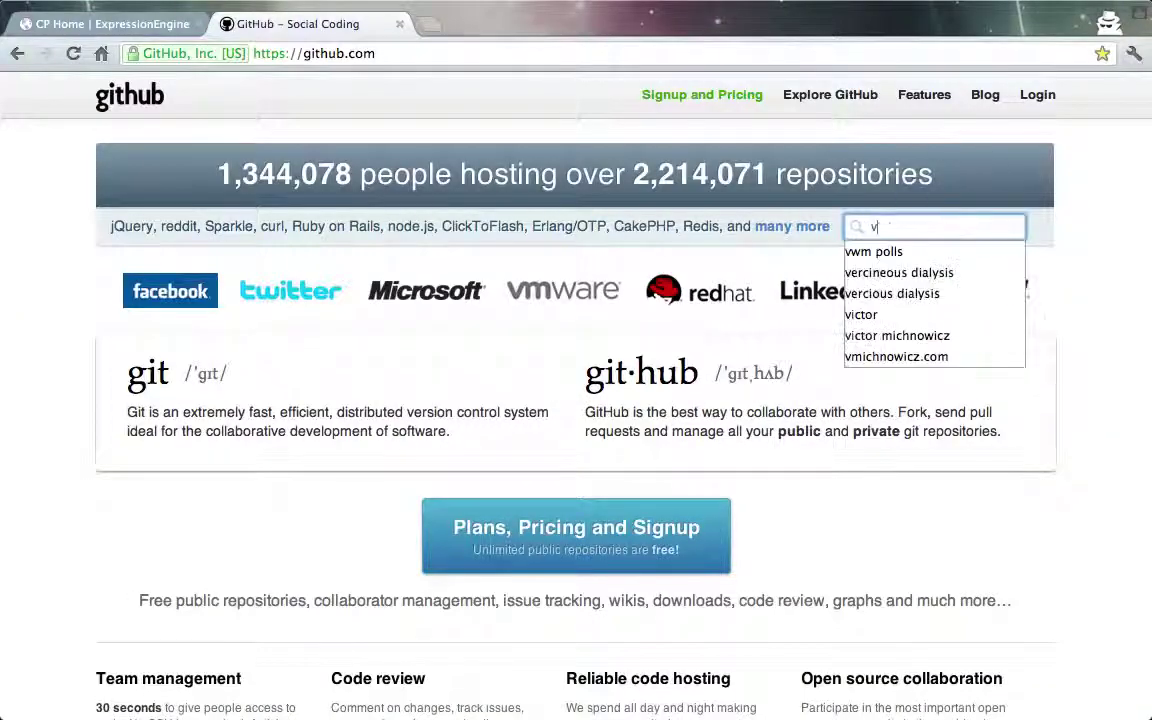
type("wm survey")
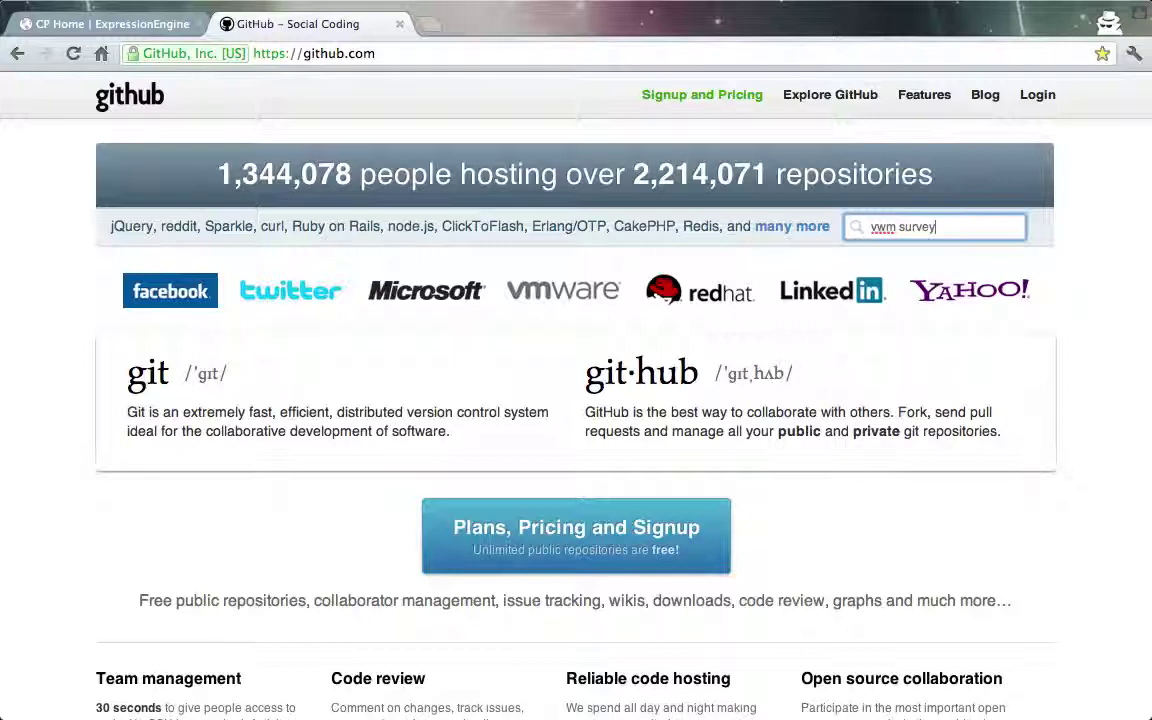
key("Return")
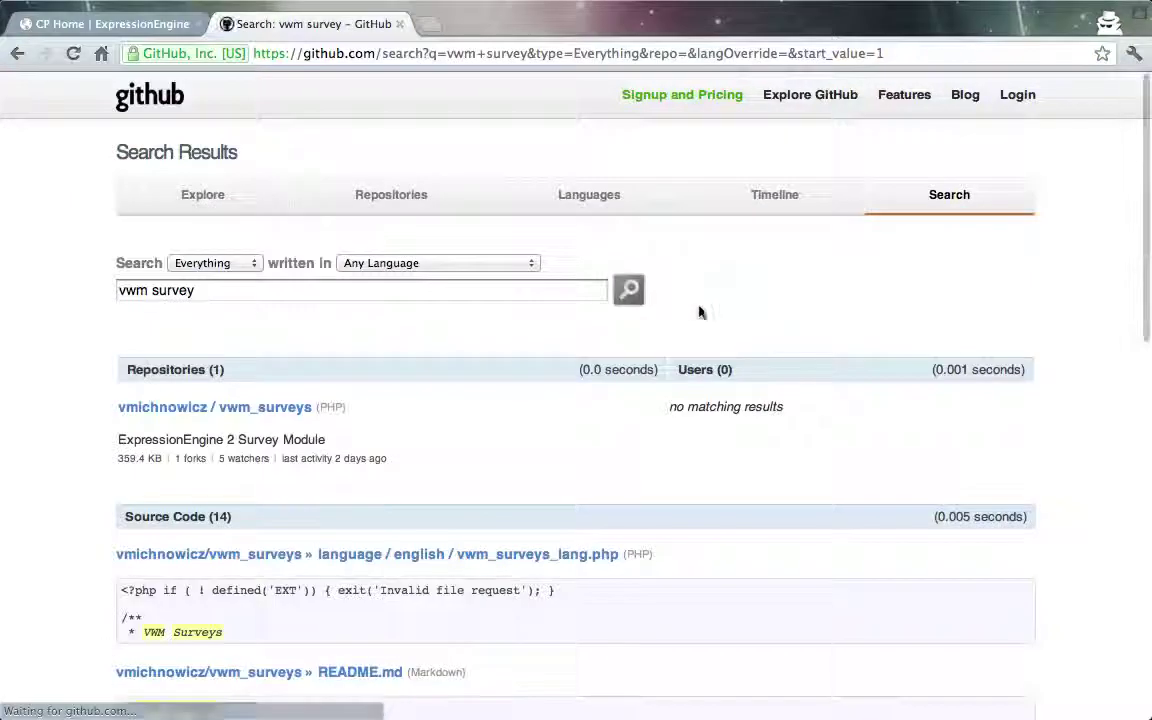
- Download the vwm_surveys repository as a ZIP archive and unpack it
left_click(268, 412)
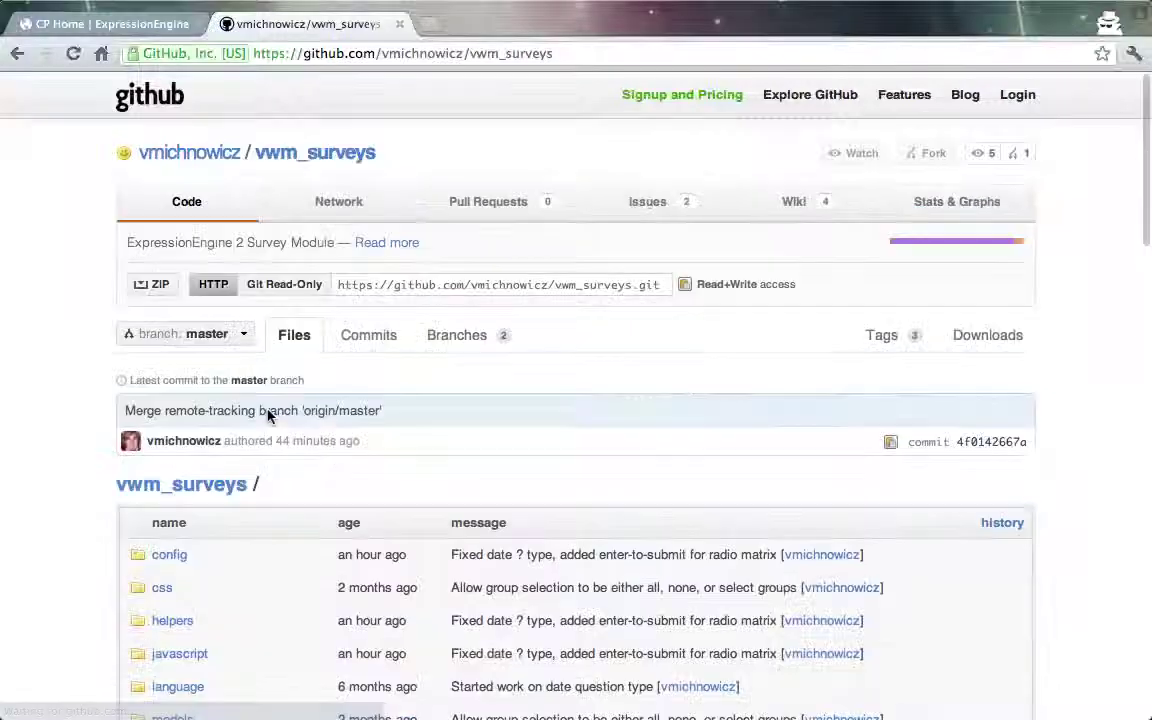
left_click(165, 286)
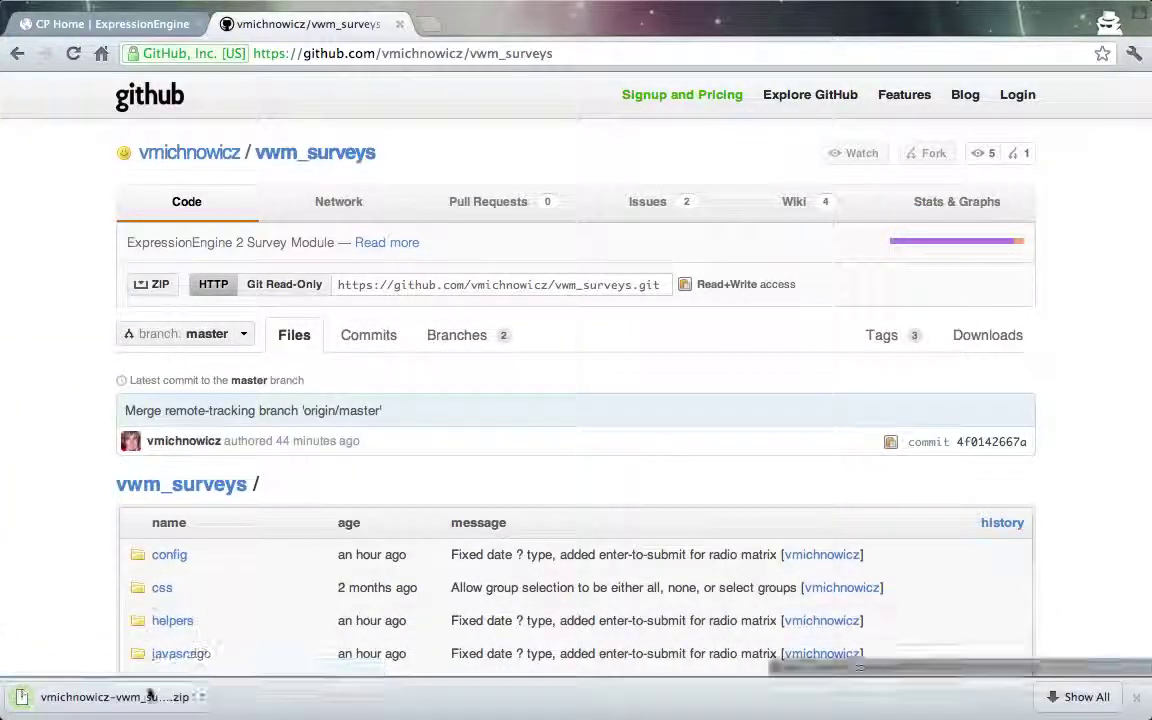
left_click(148, 705)
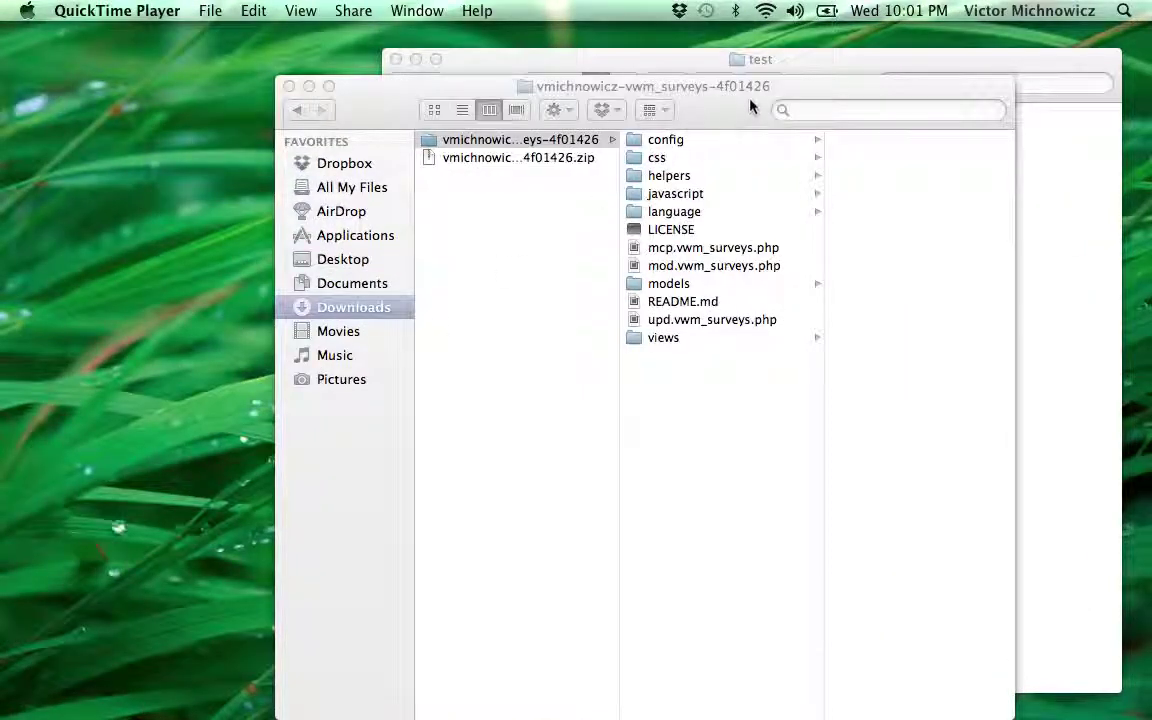
- In Finder, move the unpacked vwm_surveys folder from Downloads into the test site's system/expressionengine/third_party folder
left_click_drag(741, 109, 457, 301)
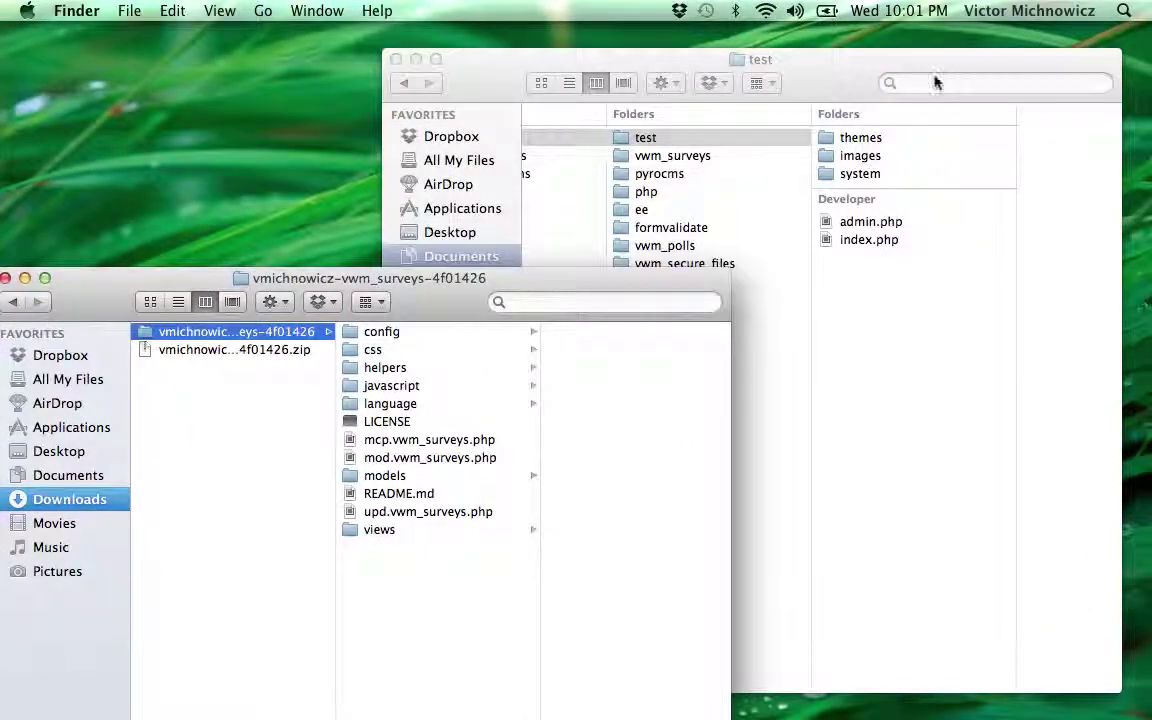
left_click(869, 173)
left_click(869, 174)
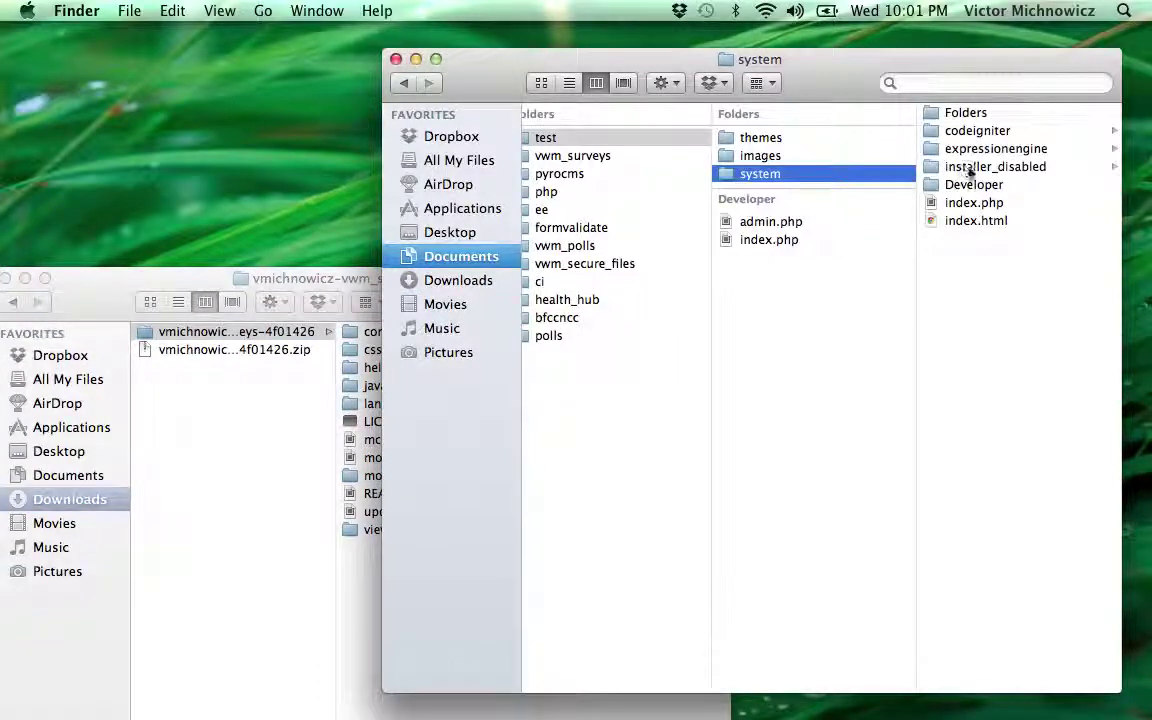
left_click(995, 150)
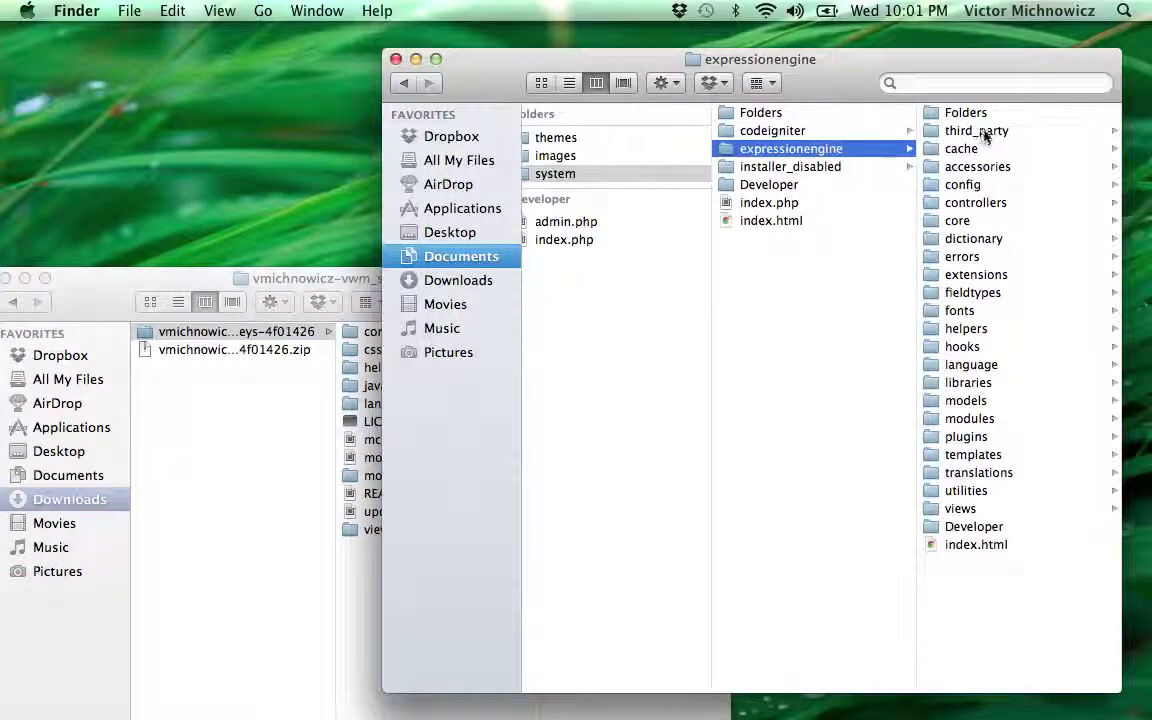
left_click(987, 134)
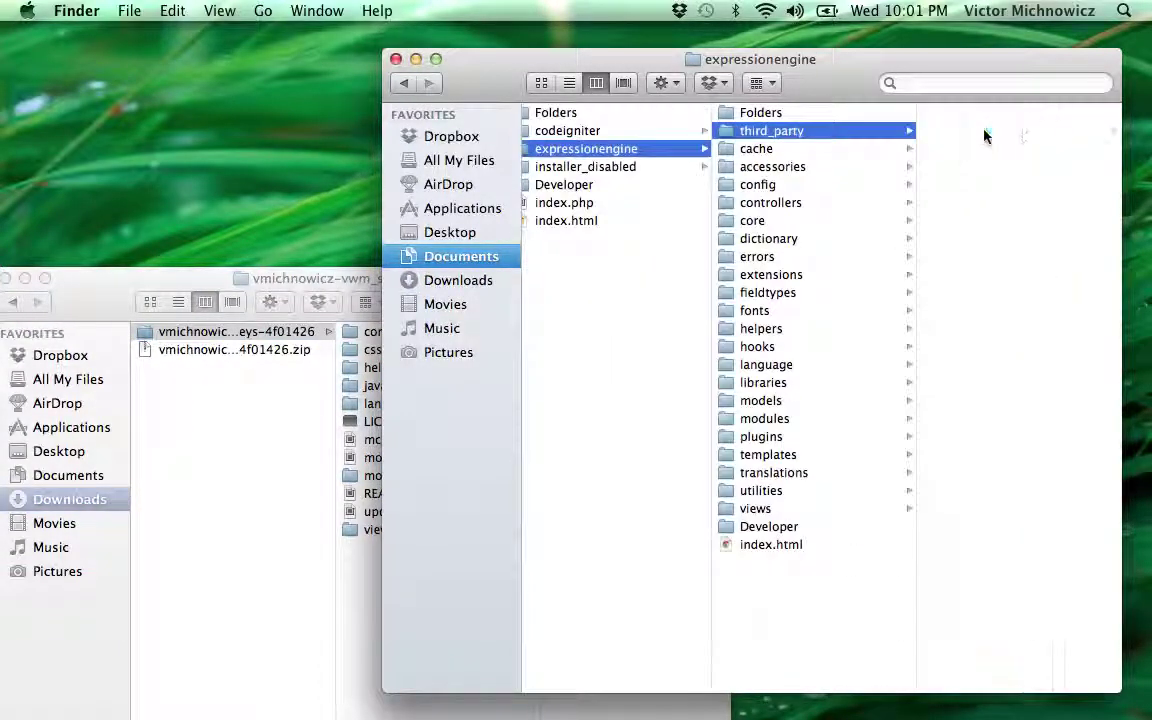
left_click(237, 338)
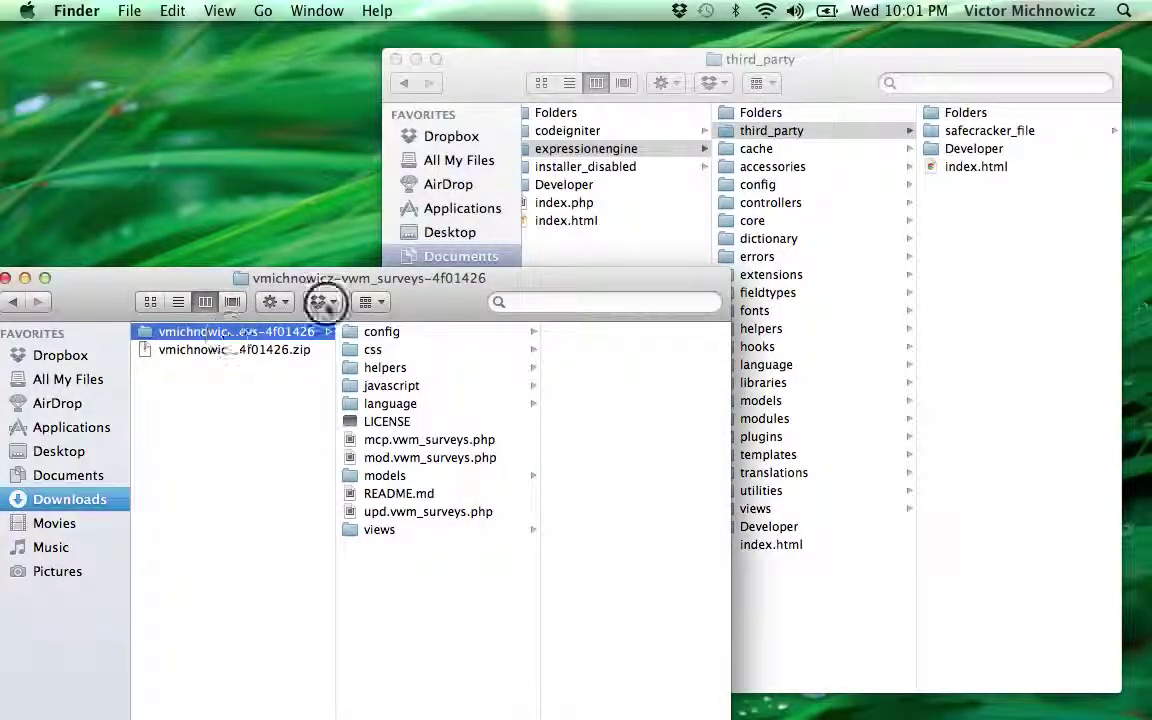
left_click_drag(1026, 227, 1016, 231)
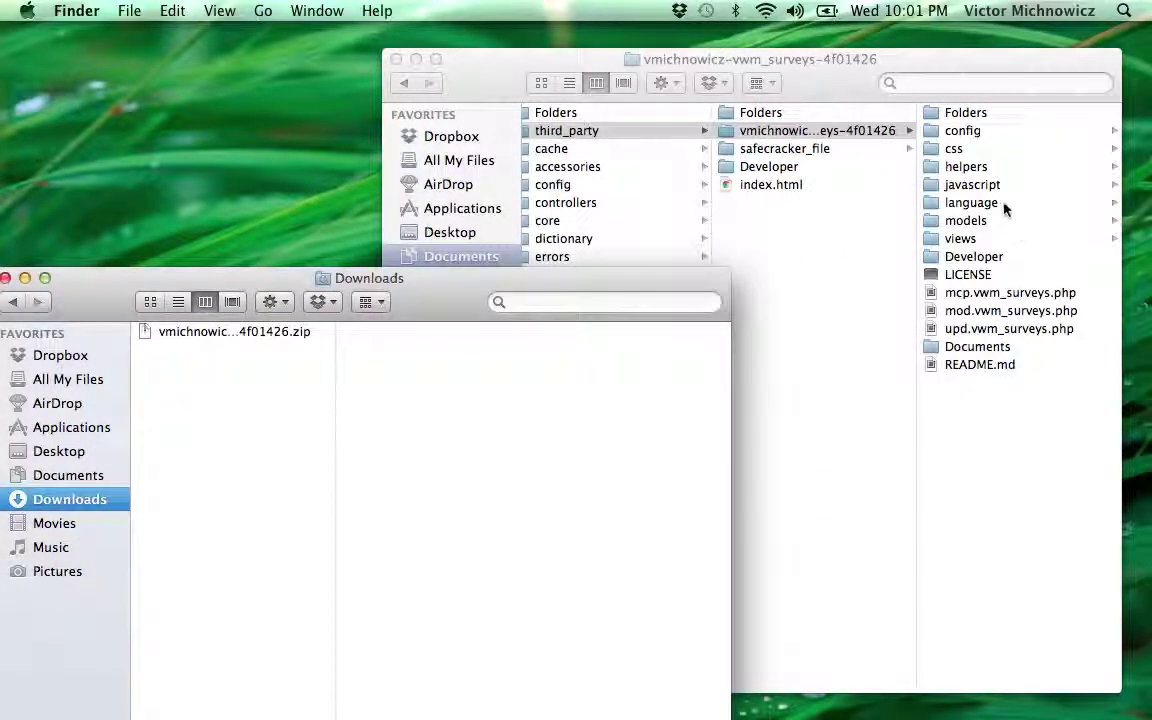
- Rename the moved add-on folder in third_party to vwm_surveys and close the Downloads window
left_click(813, 131)
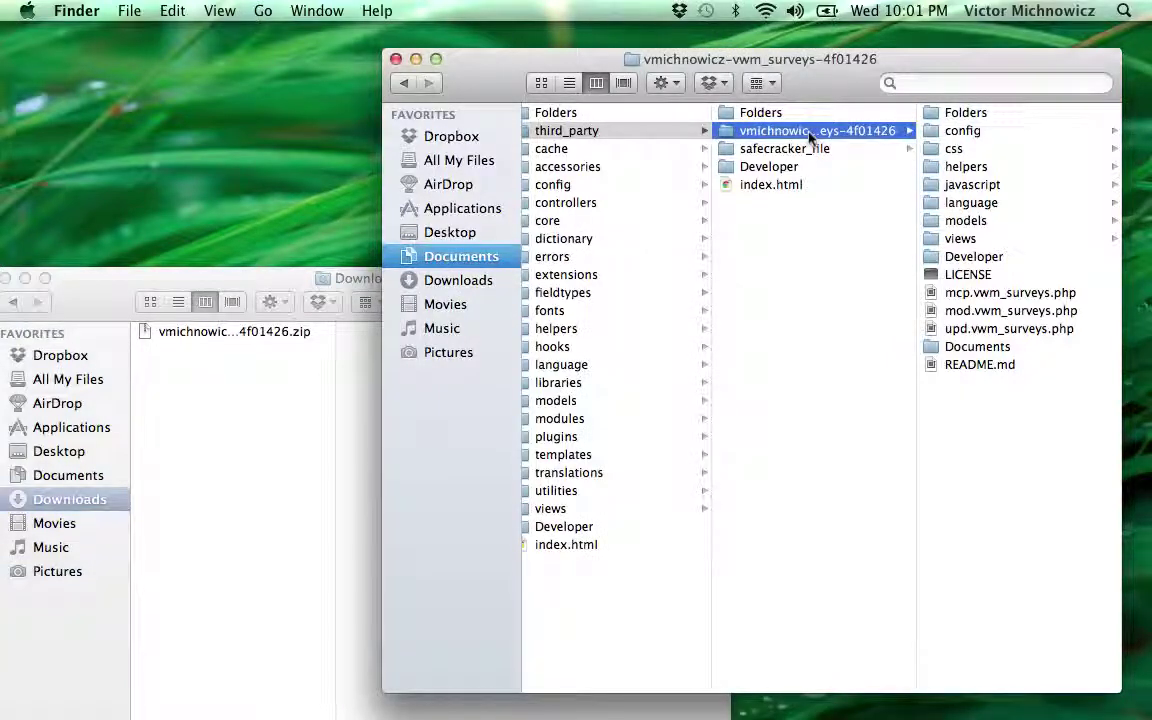
left_click(813, 131)
key("Left")
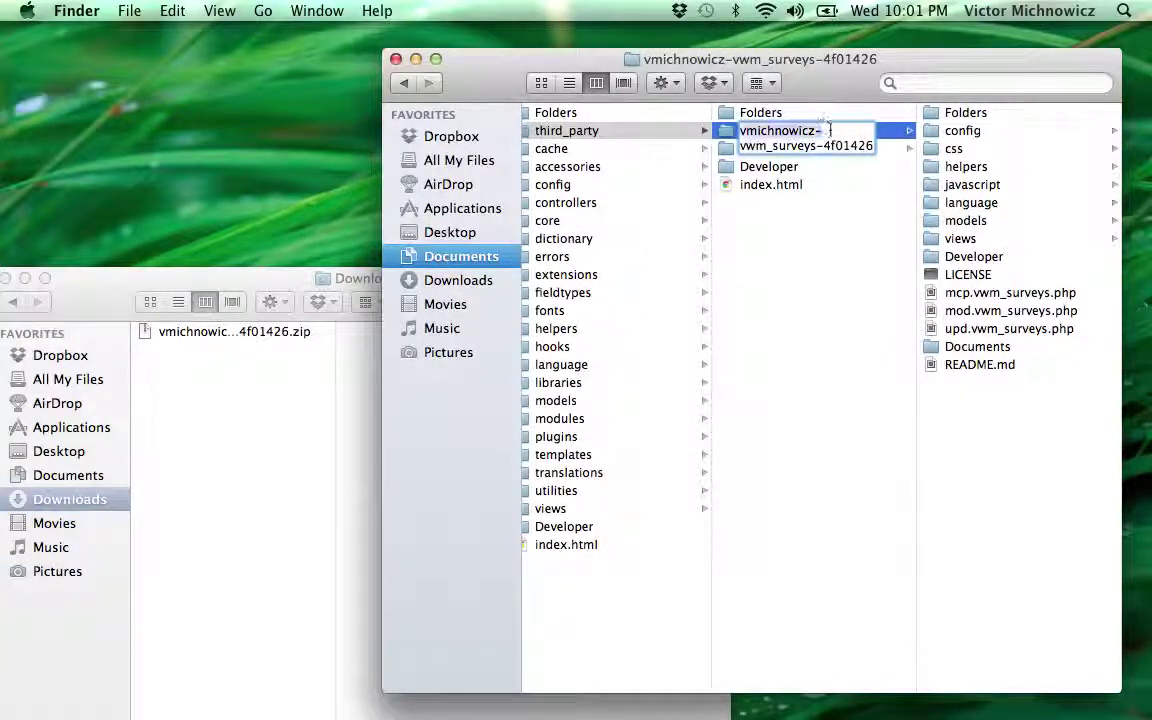
key("BackSpace")
key("BackSpace")
key("BackSpace")
key("BackSpace")
key("BackSpace")
key("BackSpace")
key("BackSpace")
key("BackSpace")
key("BackSpace")
key("BackSpace")
key("BackSpace")
key("BackSpace")
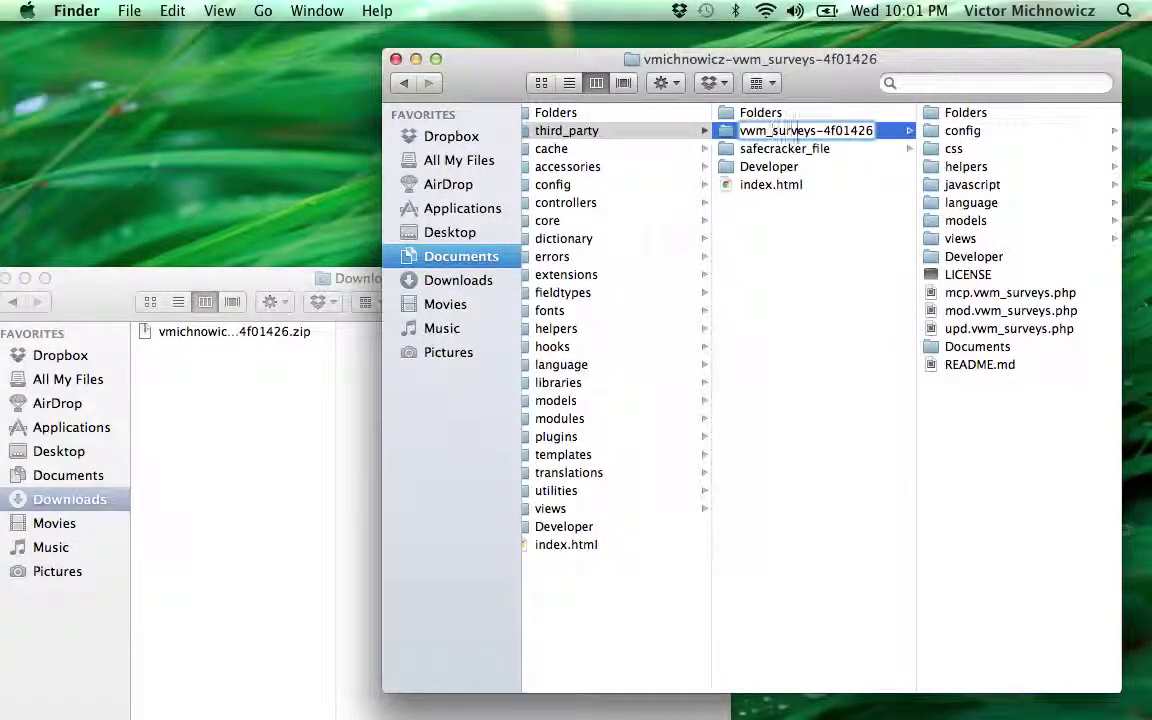
left_click_drag(812, 130, 873, 130)
key("BackSpace")
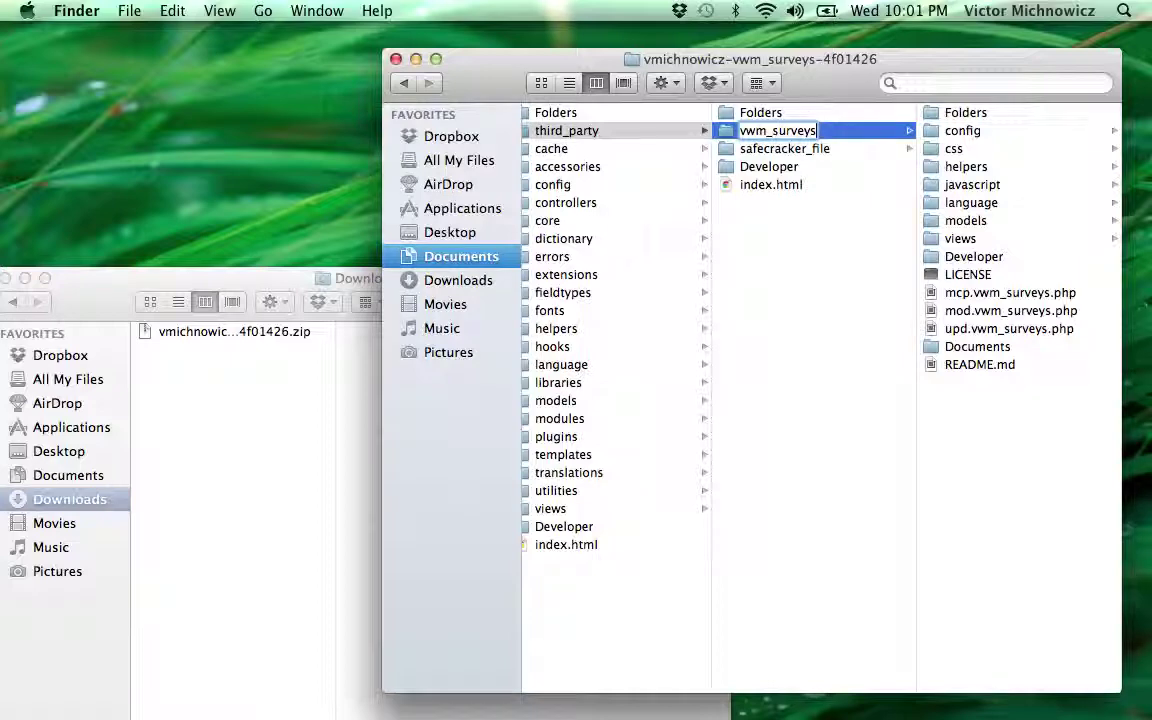
left_click(826, 250)
left_click_drag(66, 277, 94, 287)
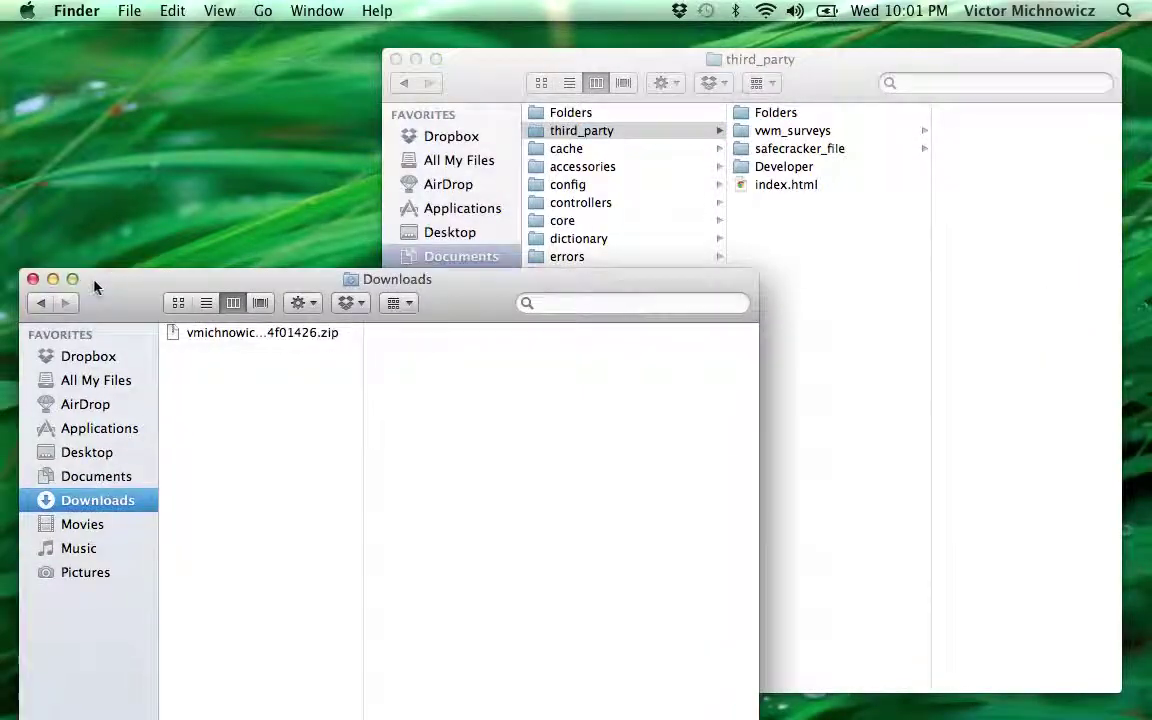
left_click(33, 279)
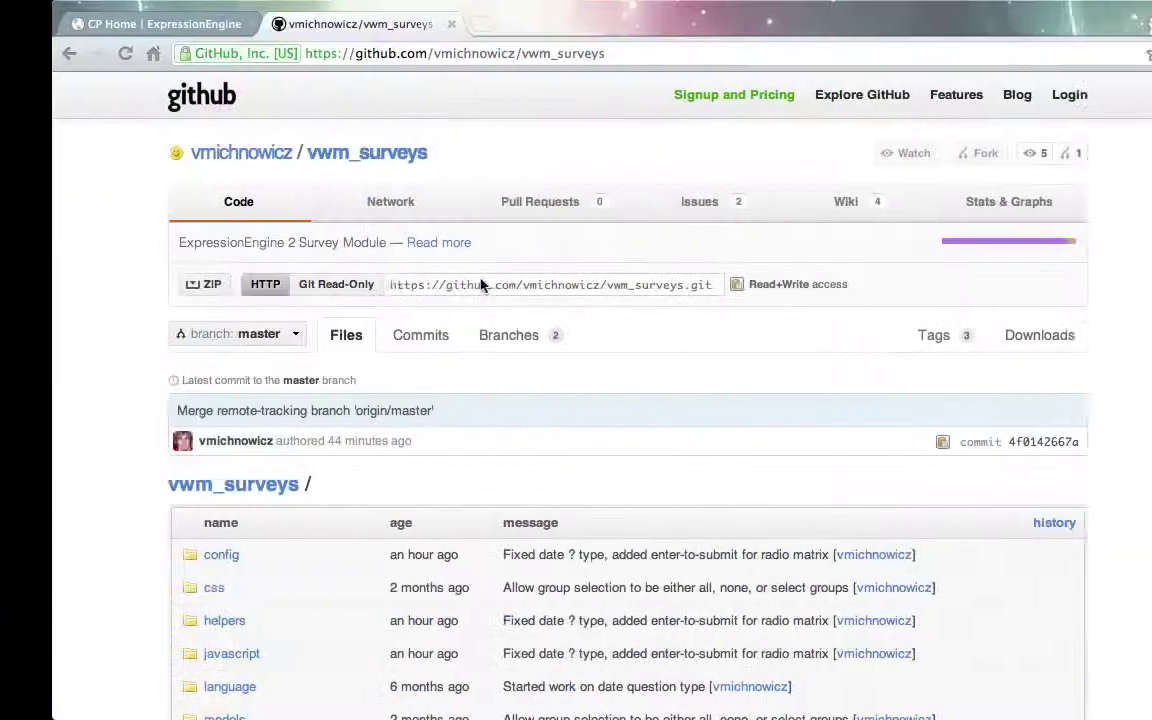
- Switch to the ExpressionEngine control panel in Chrome and install the VWM Surveys module
left_click(167, 24)
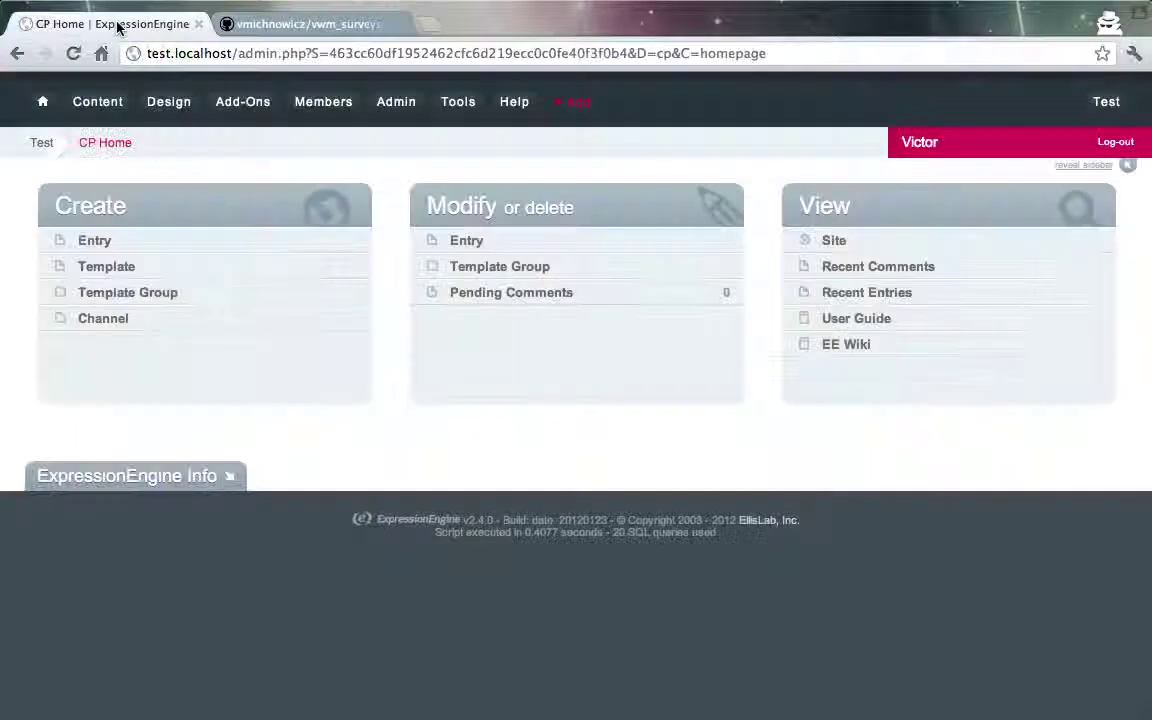
mouse_move(232, 102)
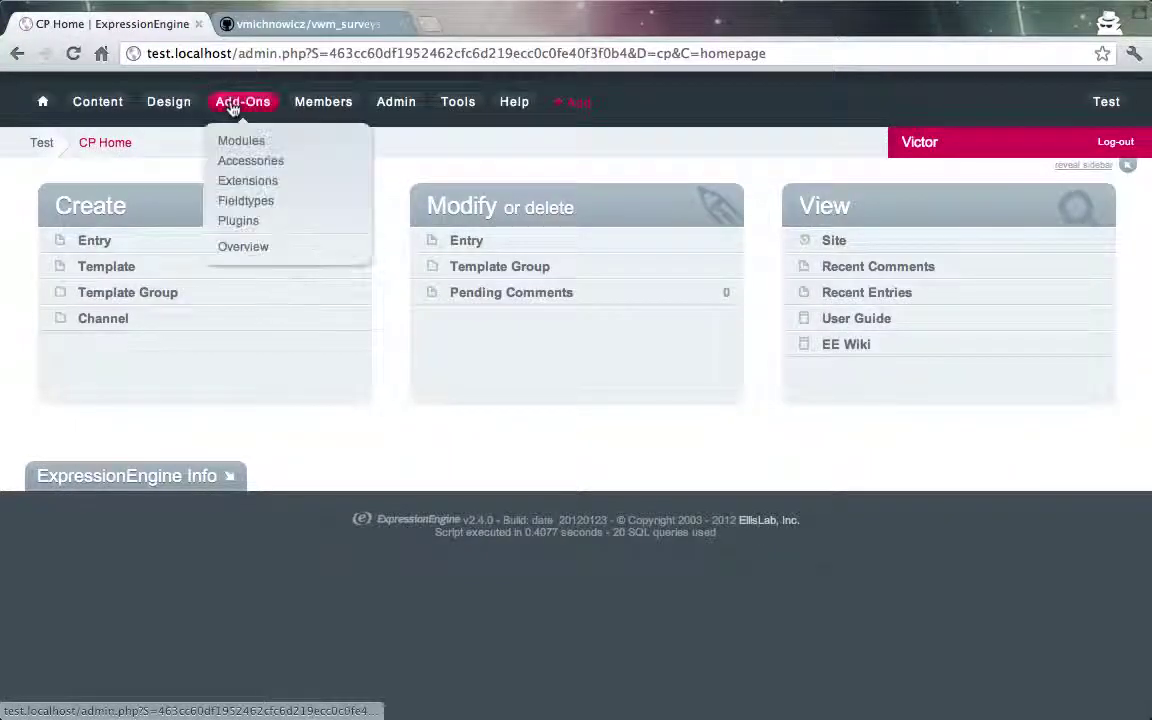
left_click(247, 142)
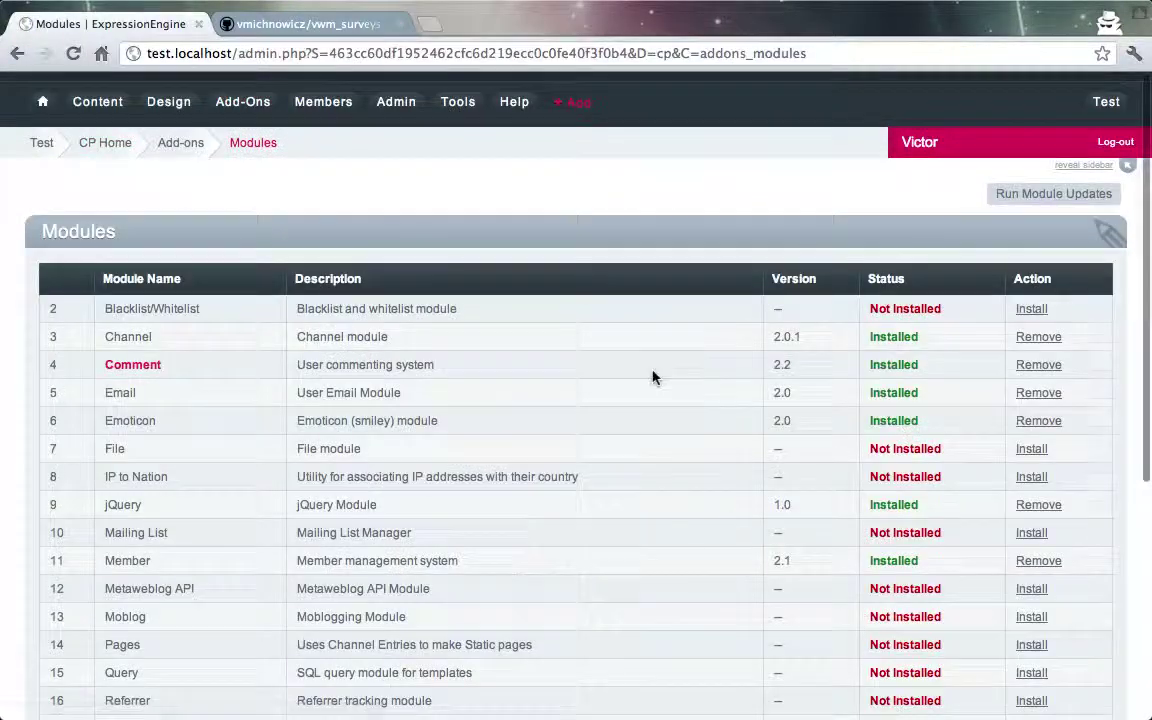
scroll(651, 375, "down", 5)
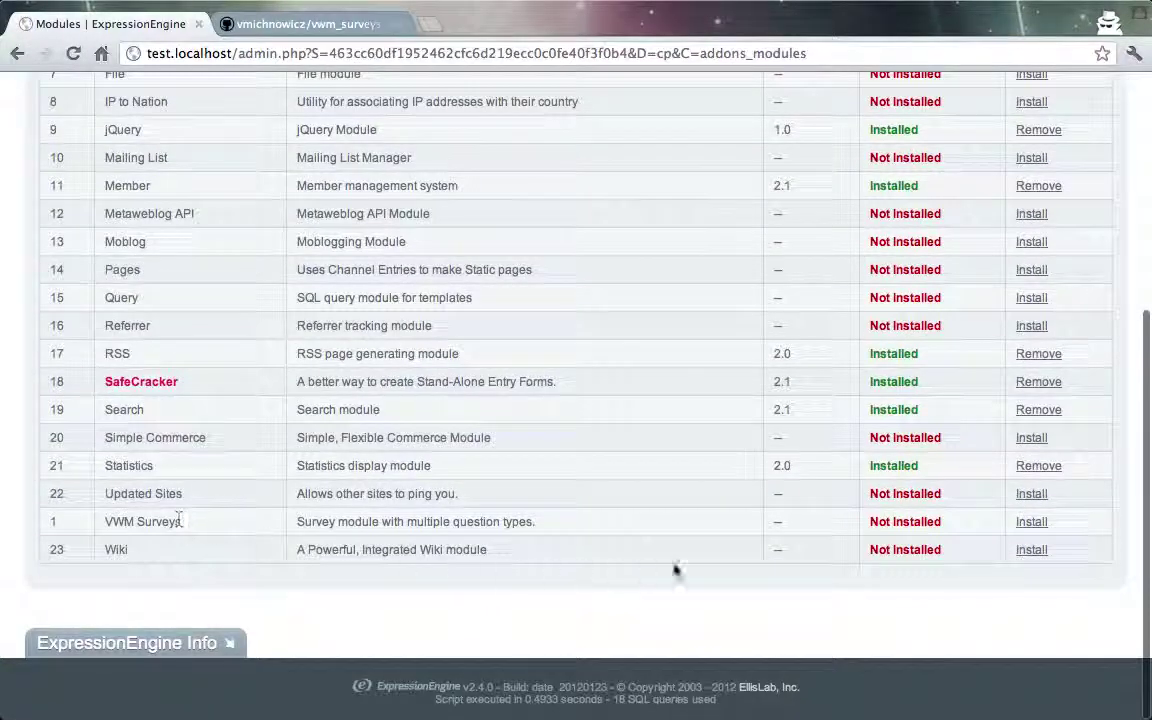
left_click(1028, 523)
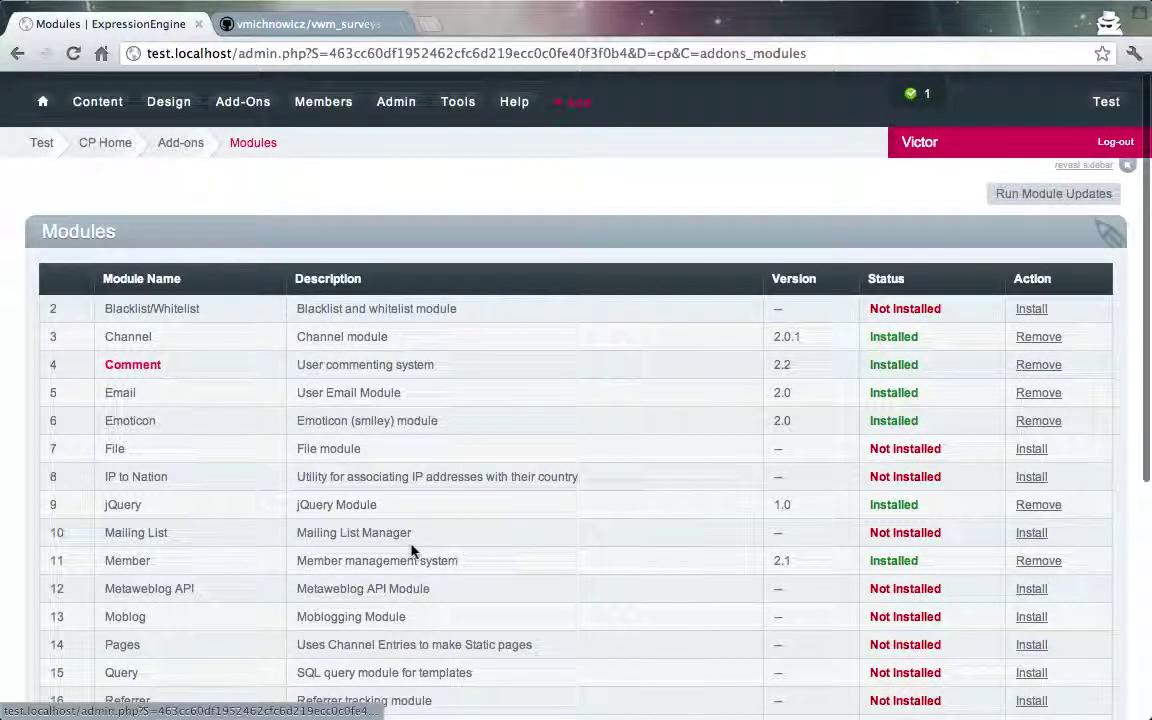
- Create a survey titled "My First Survey" in the VWM Surveys module
scroll(411, 548, "down", 5)
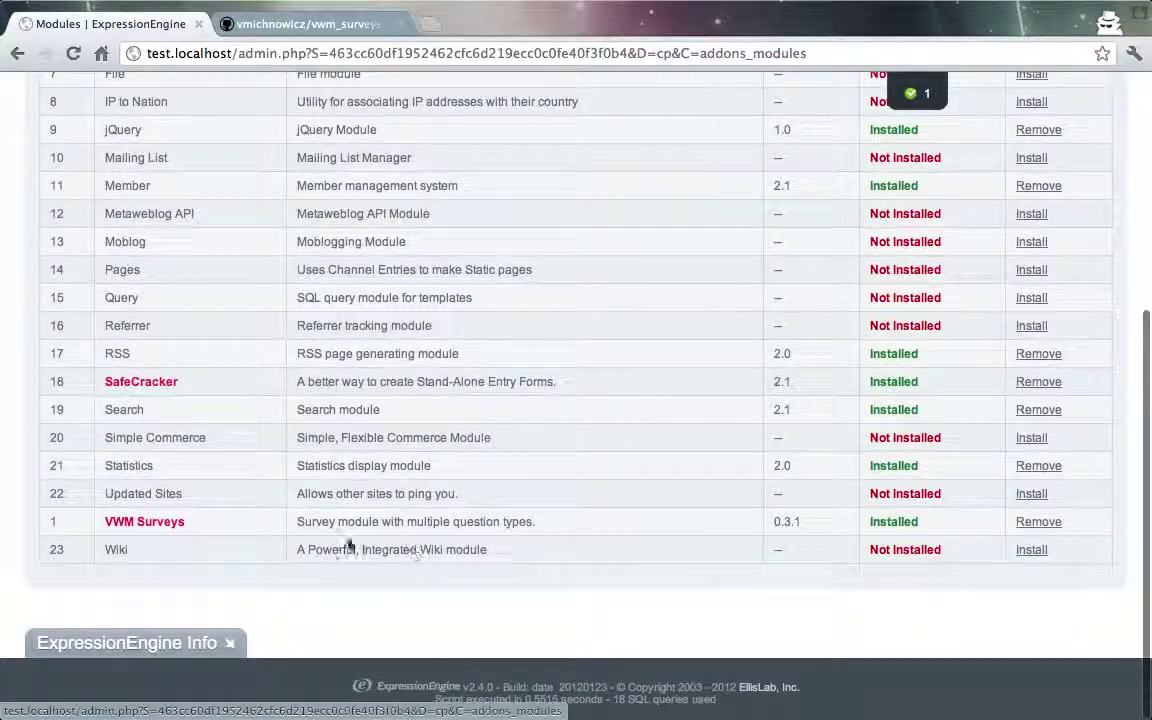
left_click(158, 523)
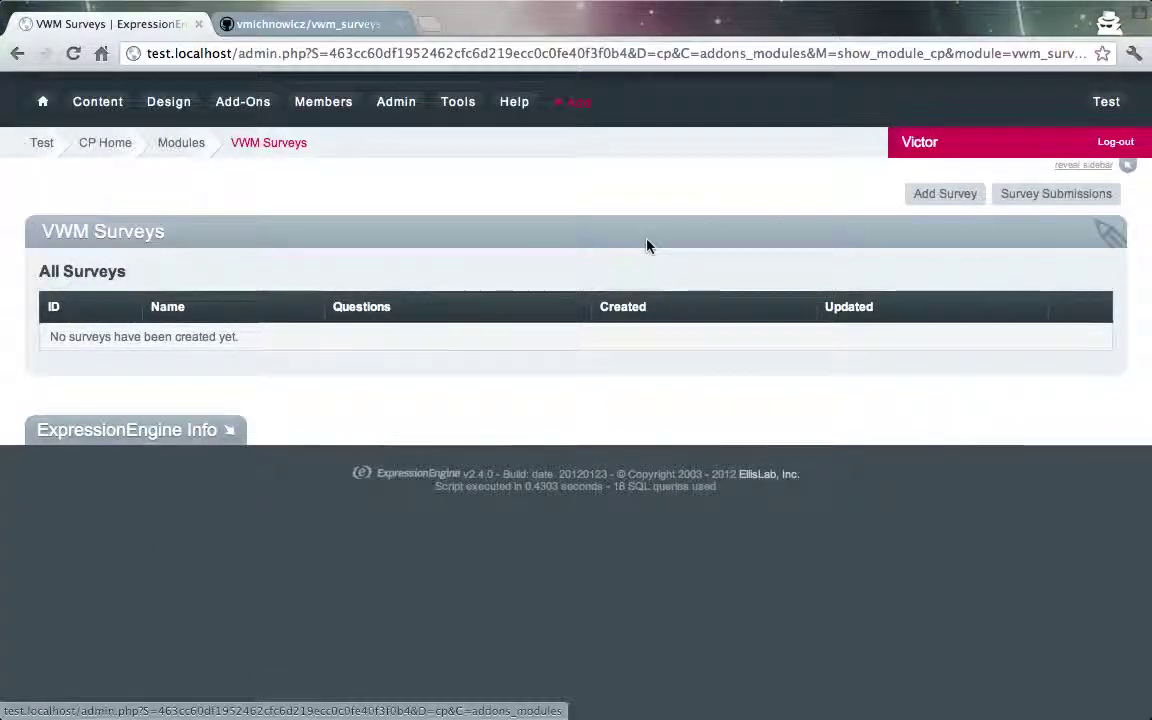
left_click(934, 200)
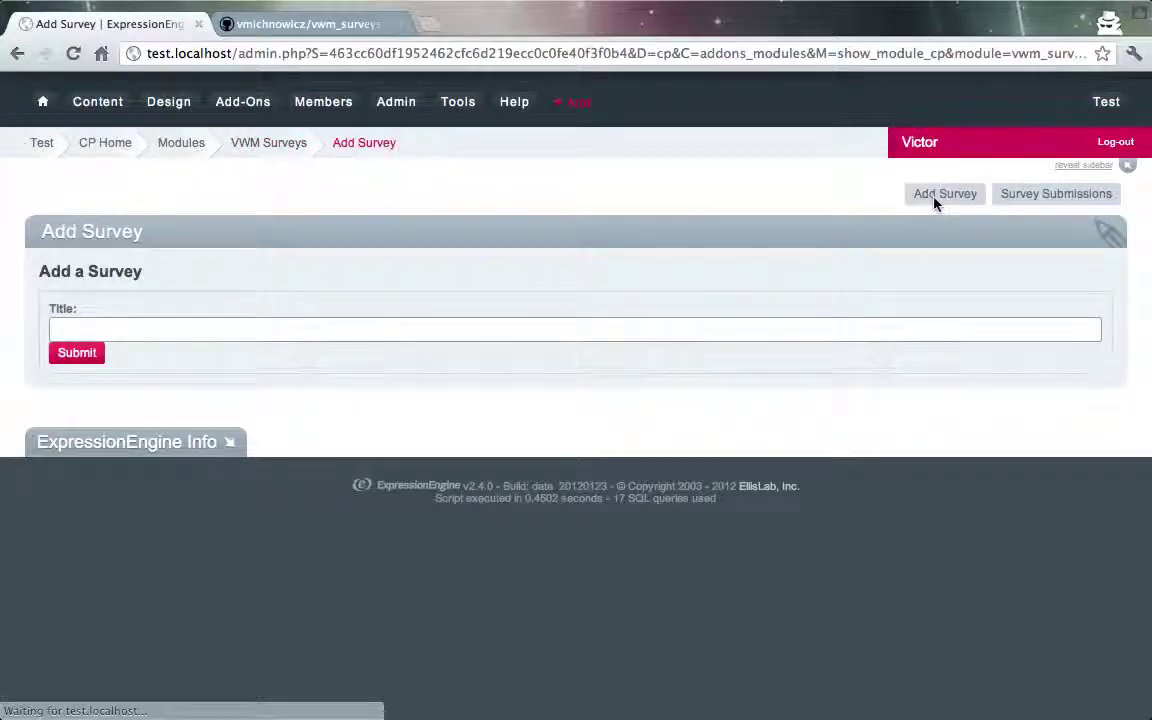
left_click(458, 331)
type("My ")
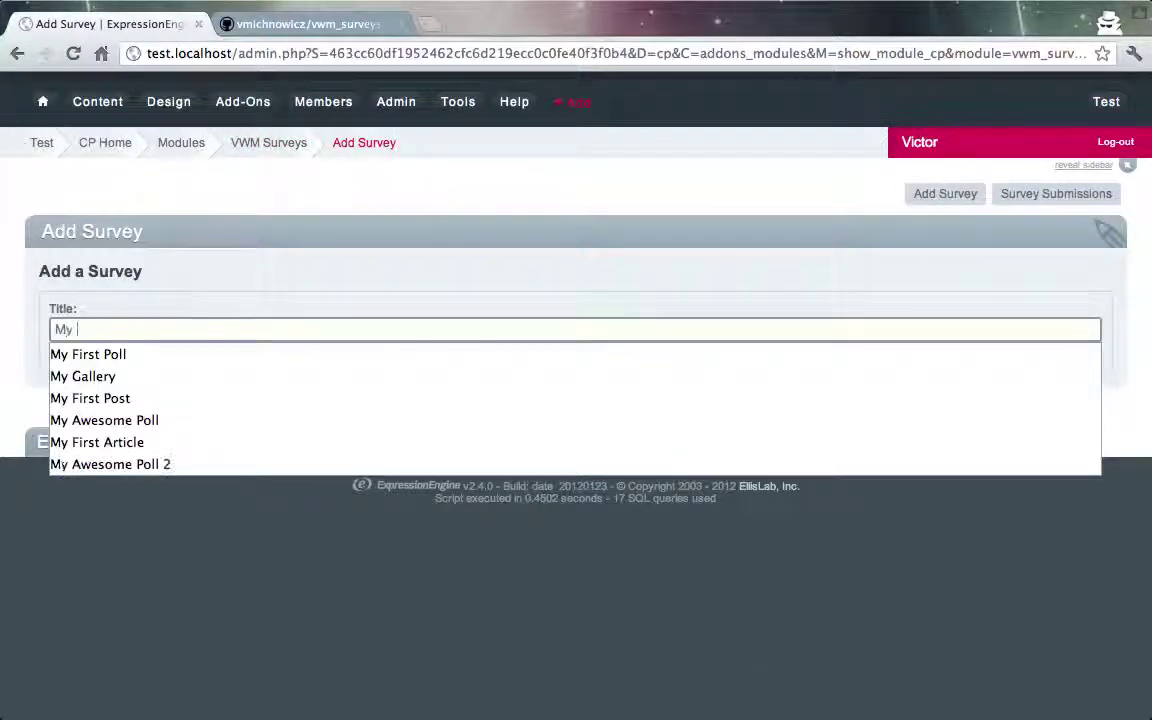
type("First Sur")
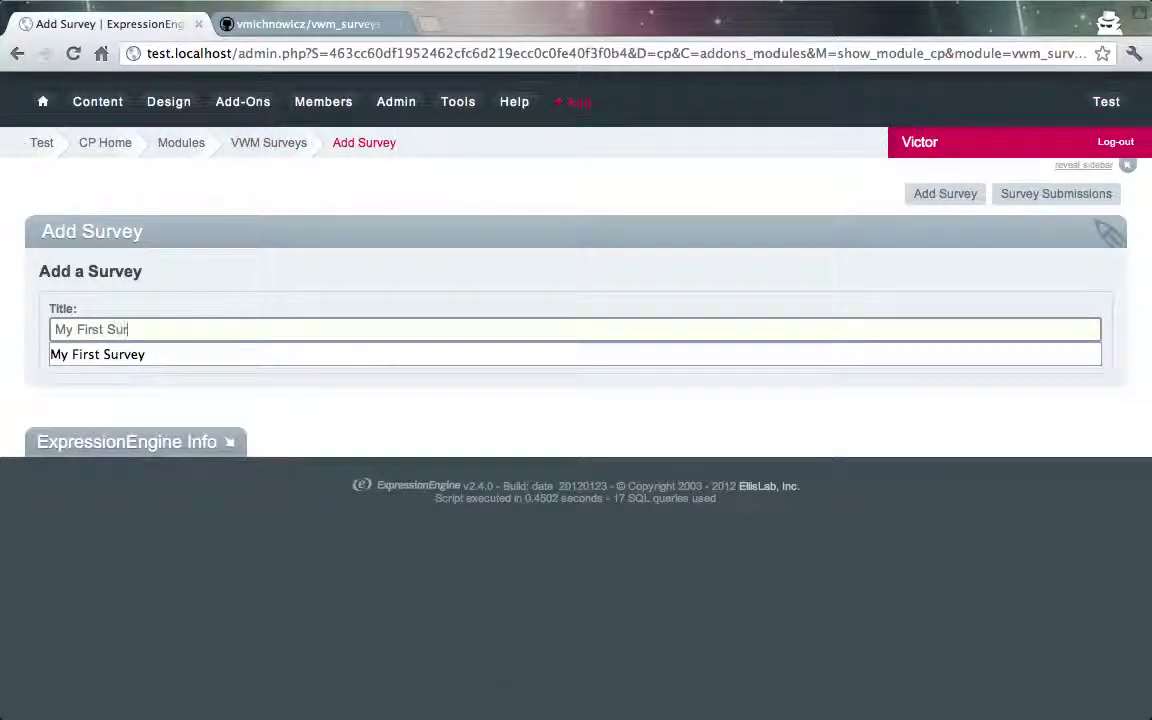
type("vey")
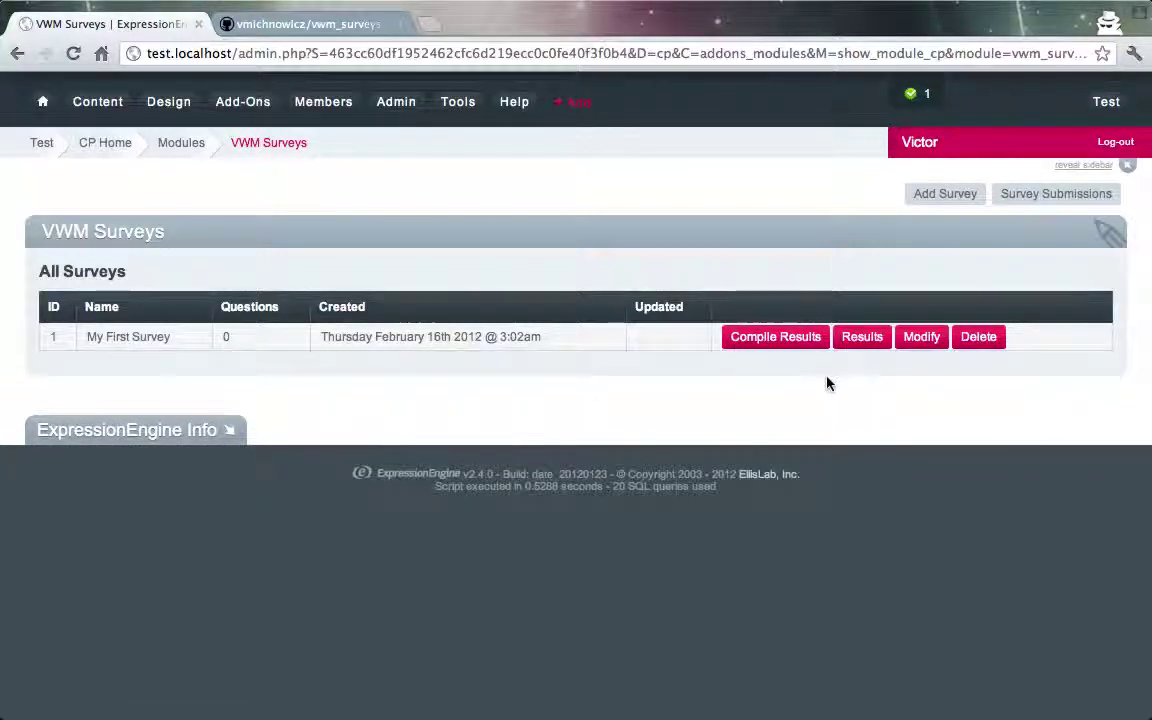
- Modify My First Survey to allow all groups and add a page named "Page One"
left_click(921, 337)
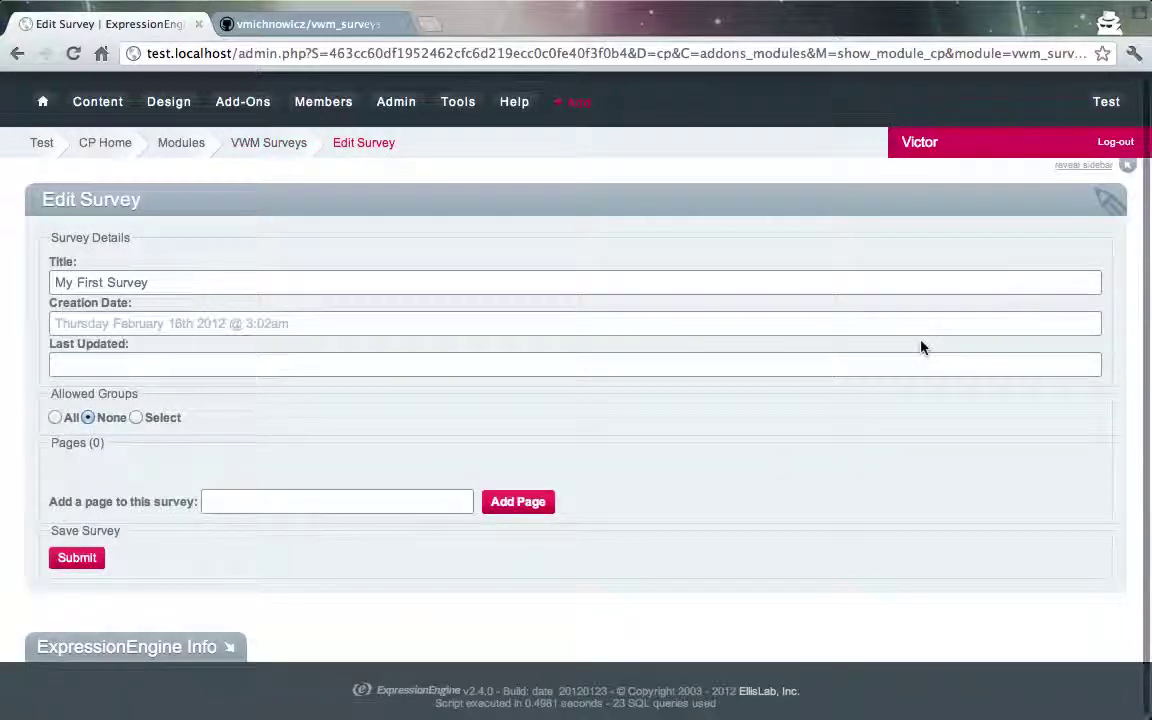
left_click(67, 418)
scroll(340, 454, "down", 1)
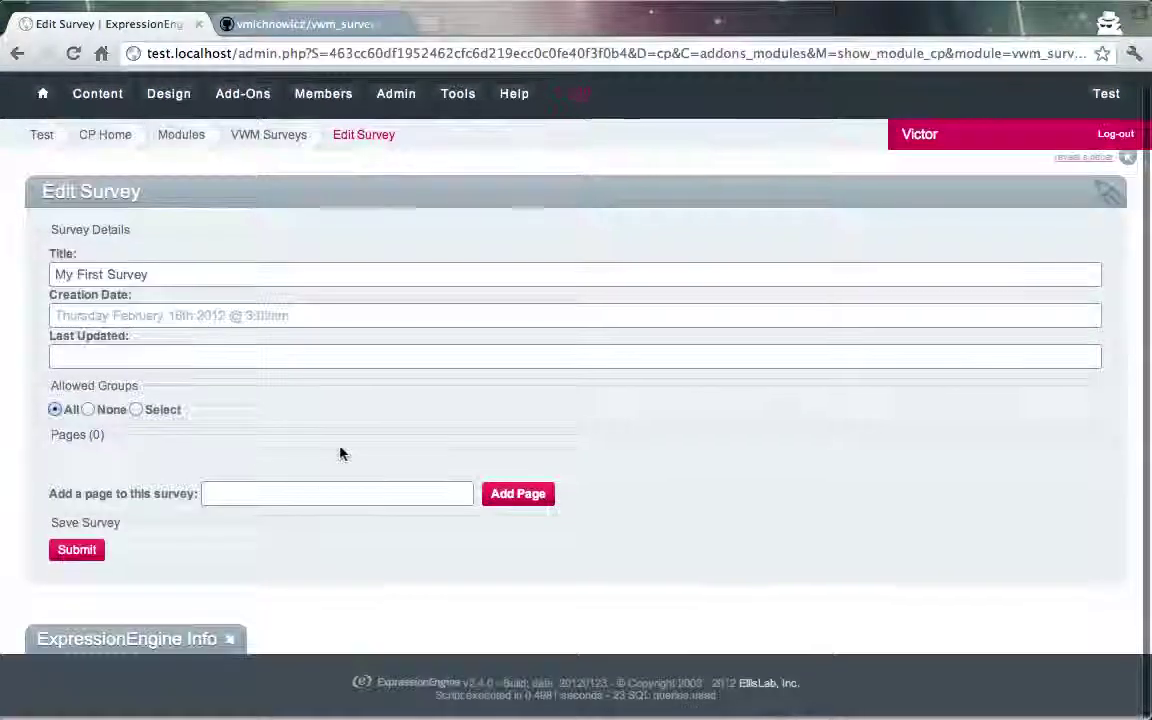
left_click(322, 497)
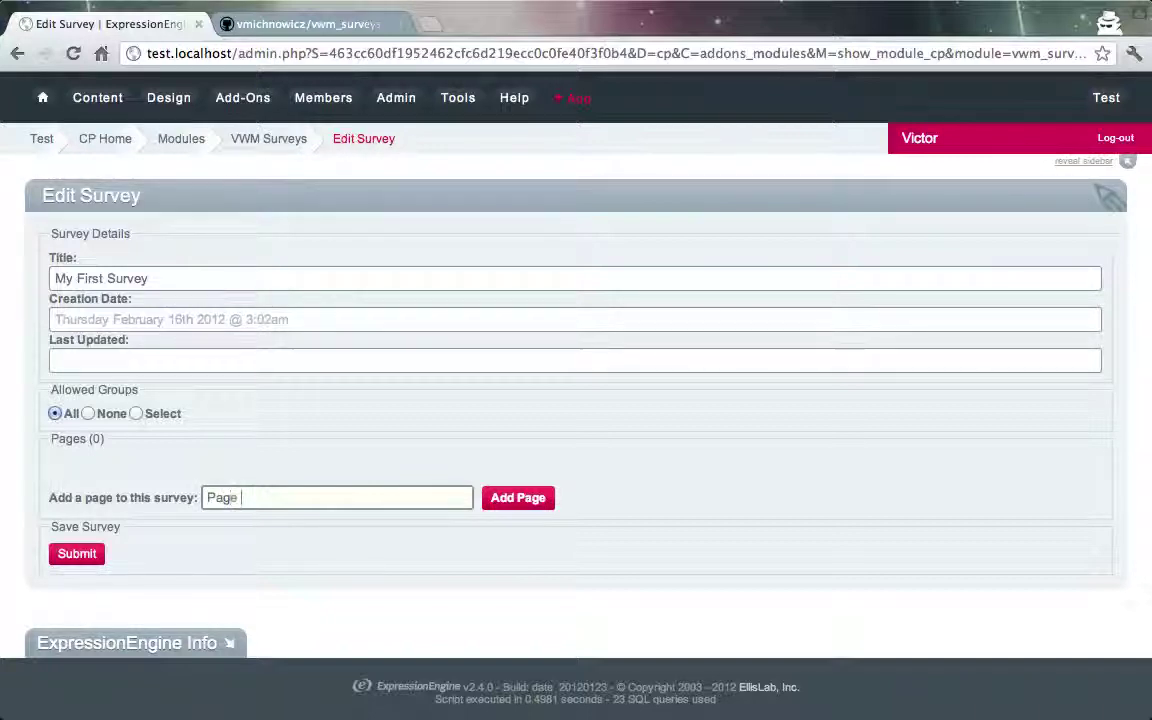
key("Return")
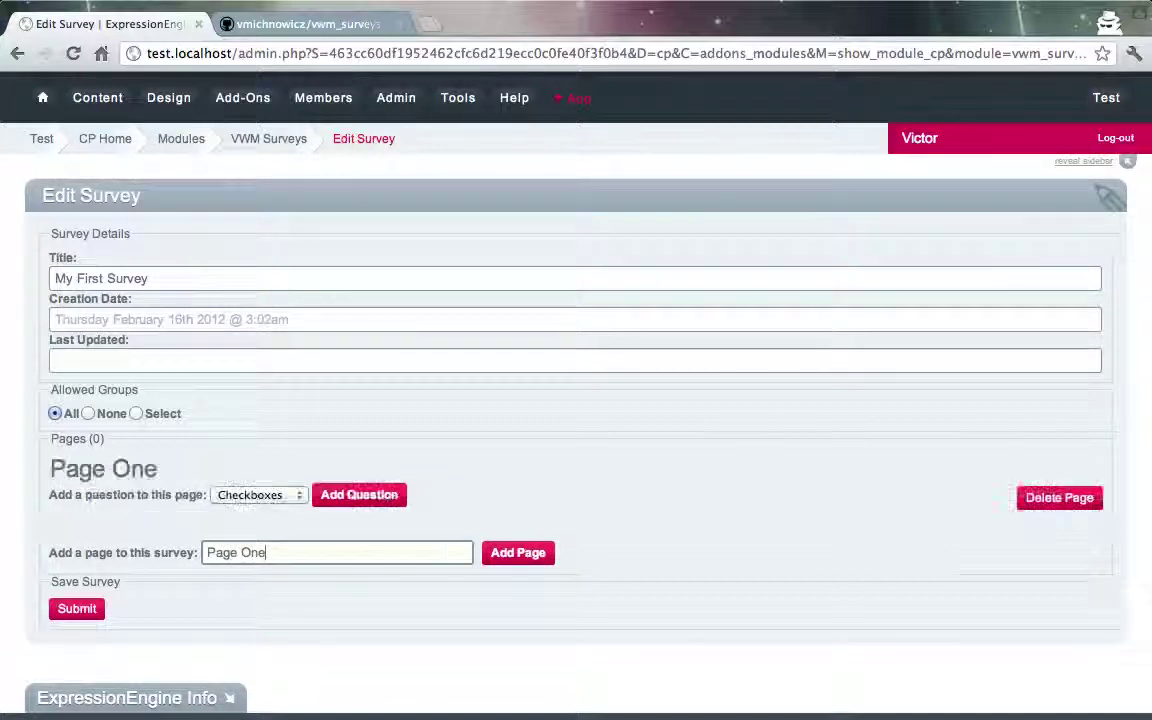
- Add a Text question to Page One and title it "Name"
left_click(290, 500)
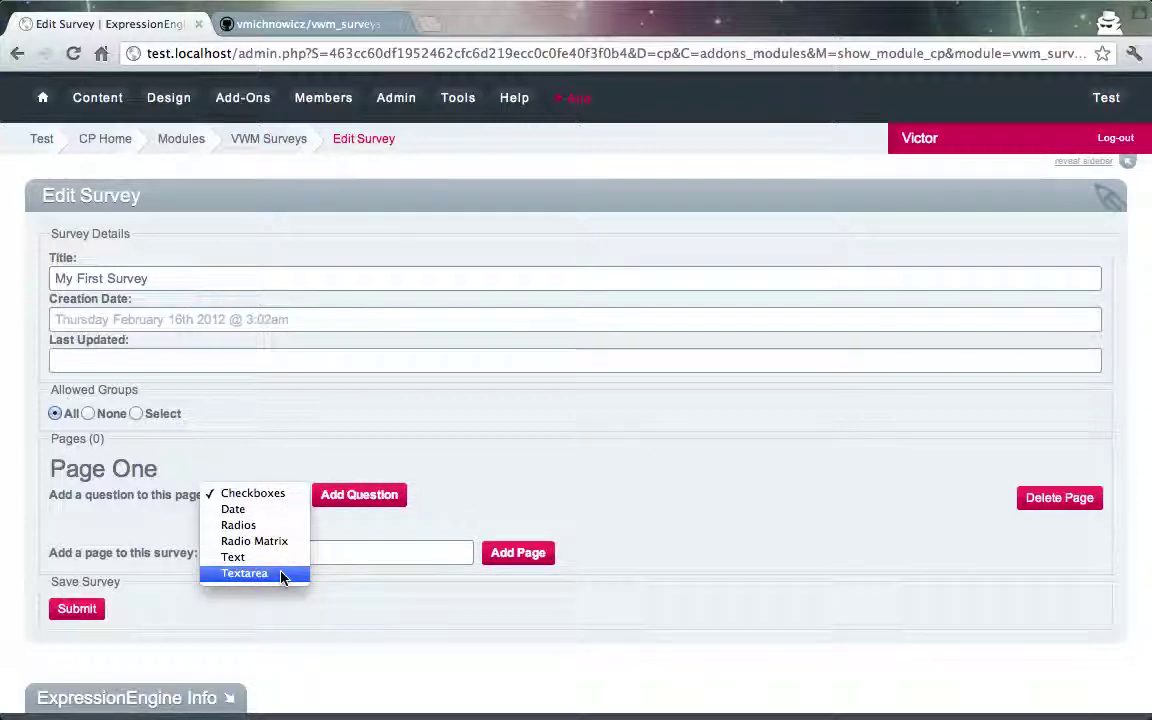
left_click(160, 494)
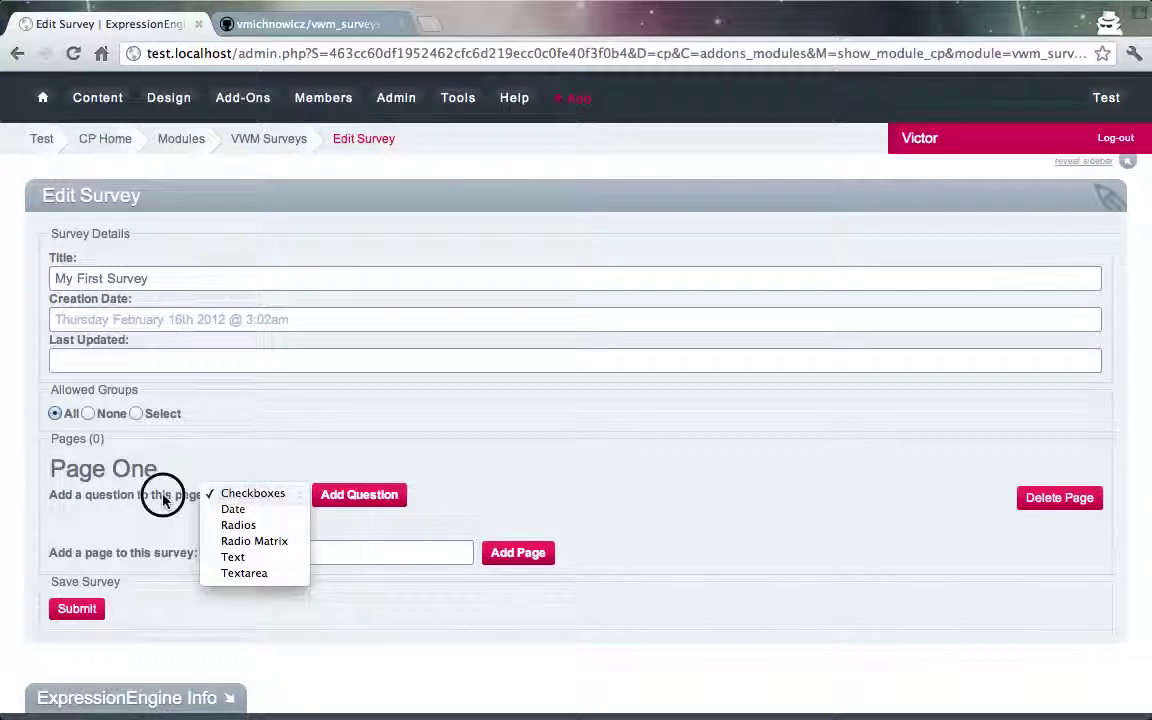
left_click(246, 505)
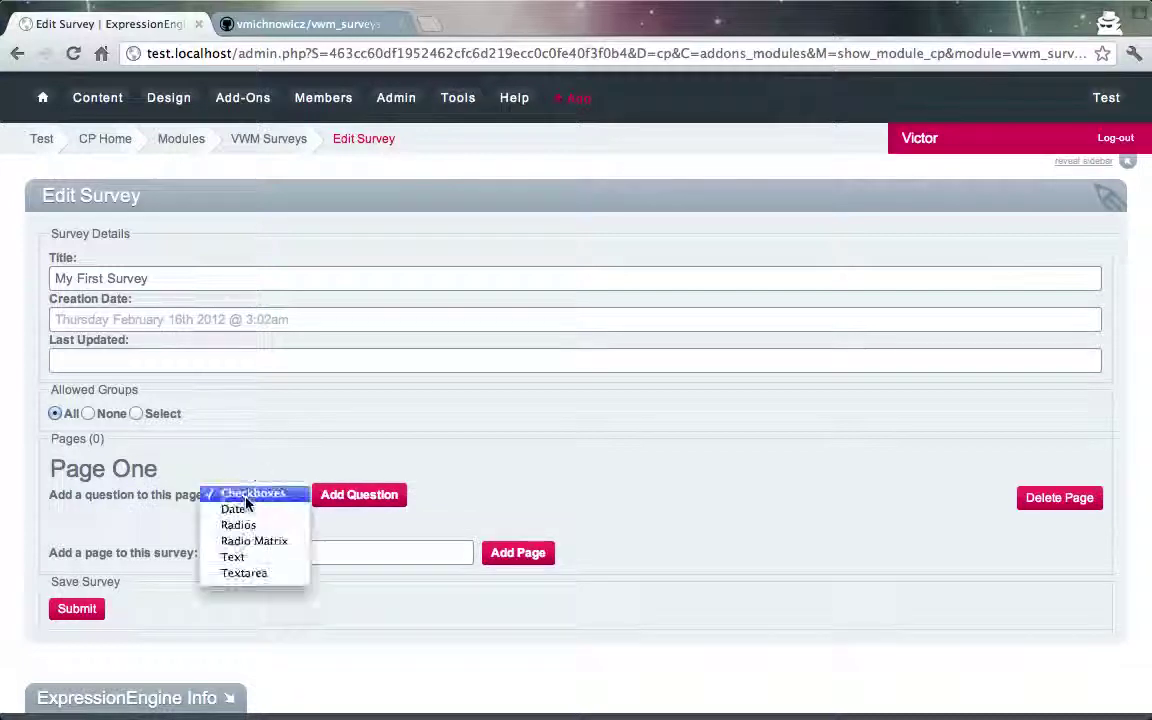
left_click(258, 557)
left_click(357, 499)
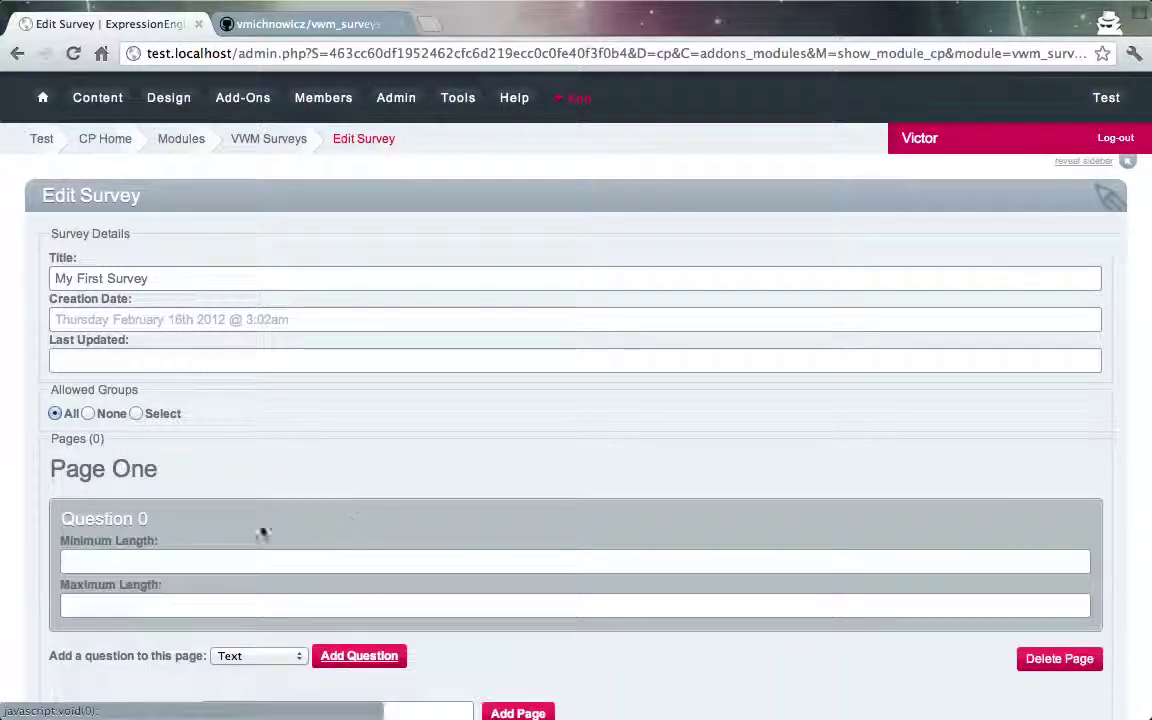
left_click(226, 521)
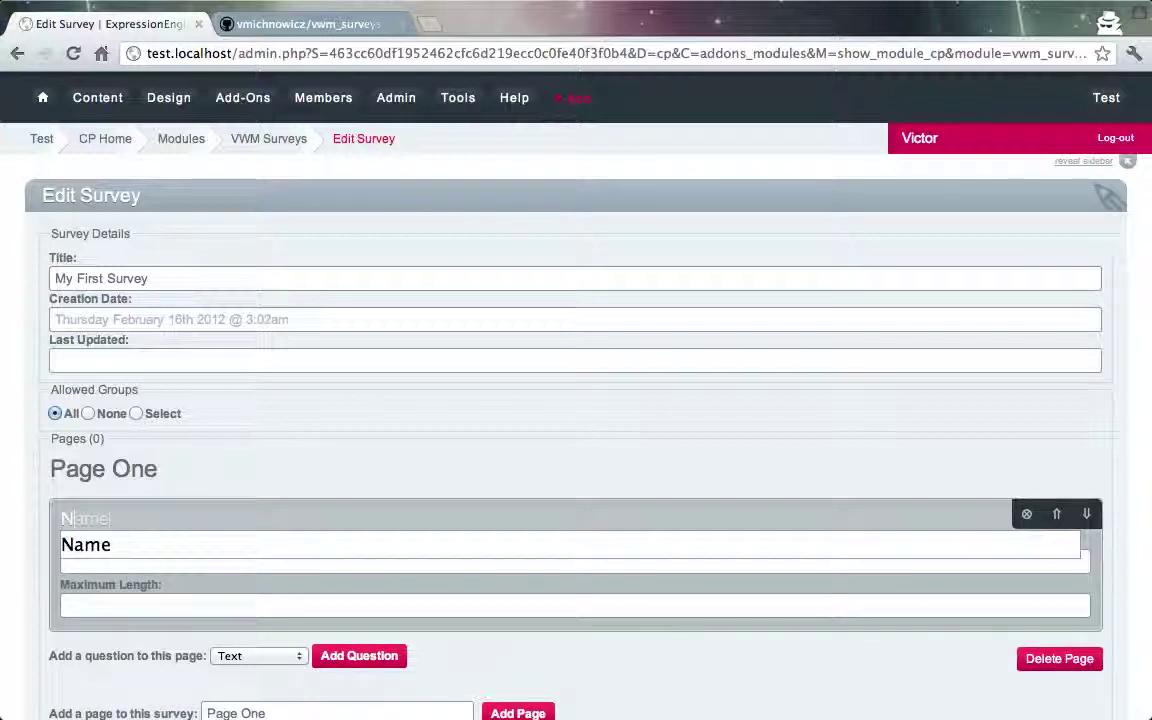
key("Tab")
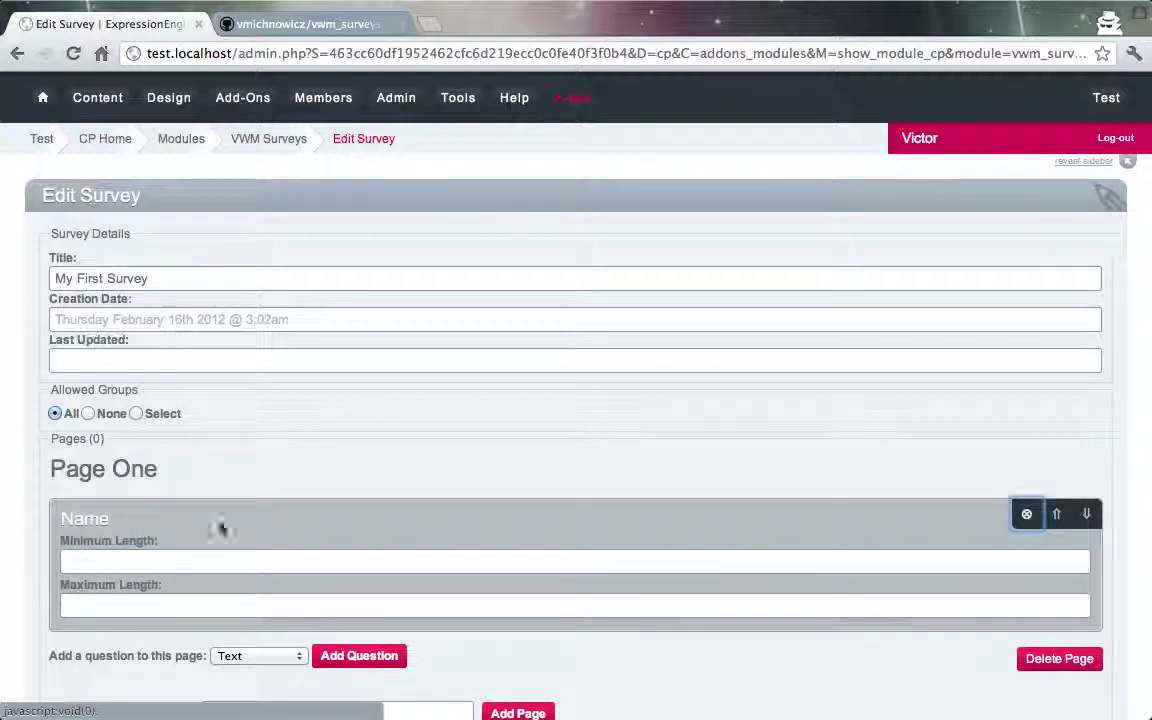
- Set the Name question's minimum length to 4 and its maximum length to 128
left_click(160, 554)
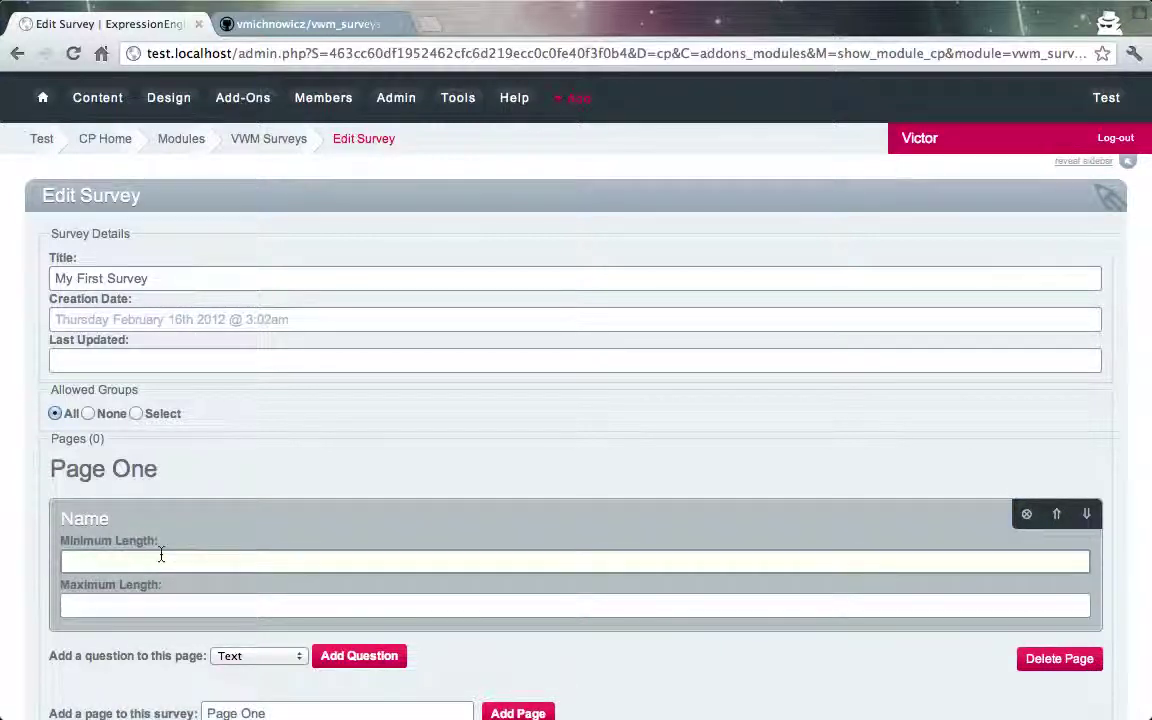
left_click(118, 602)
type("128")
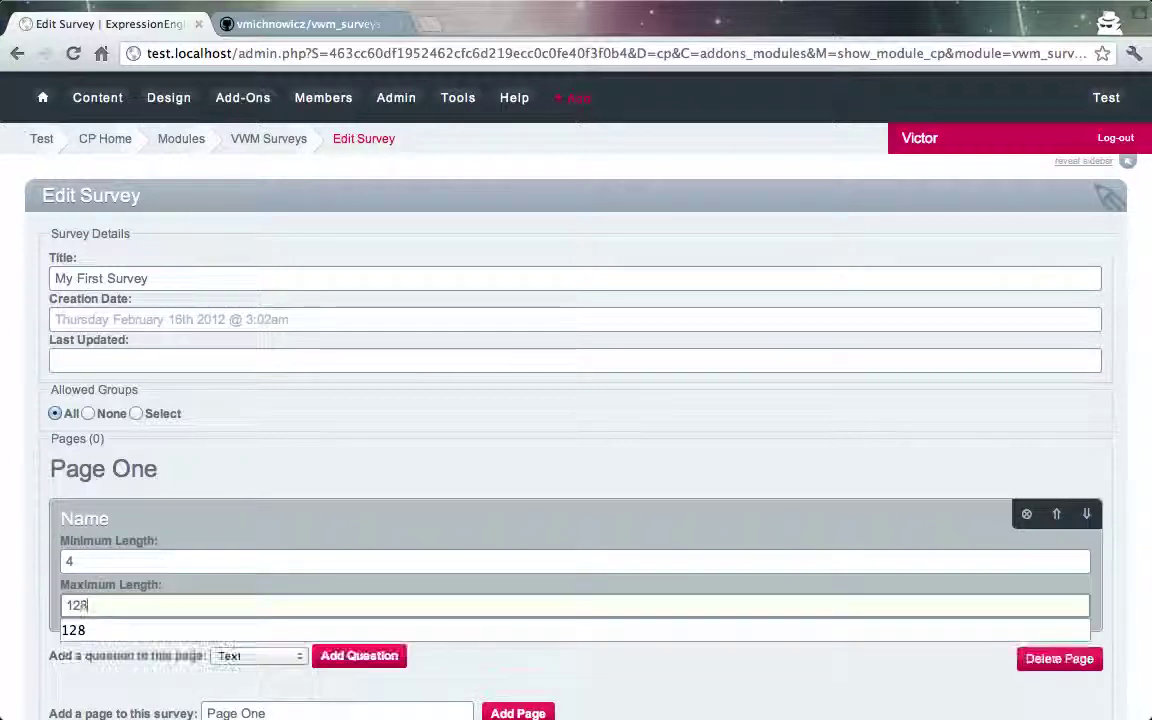
left_click(301, 491)
- Add a second page named "Page Two" to the survey
scroll(301, 501, "down", 3)
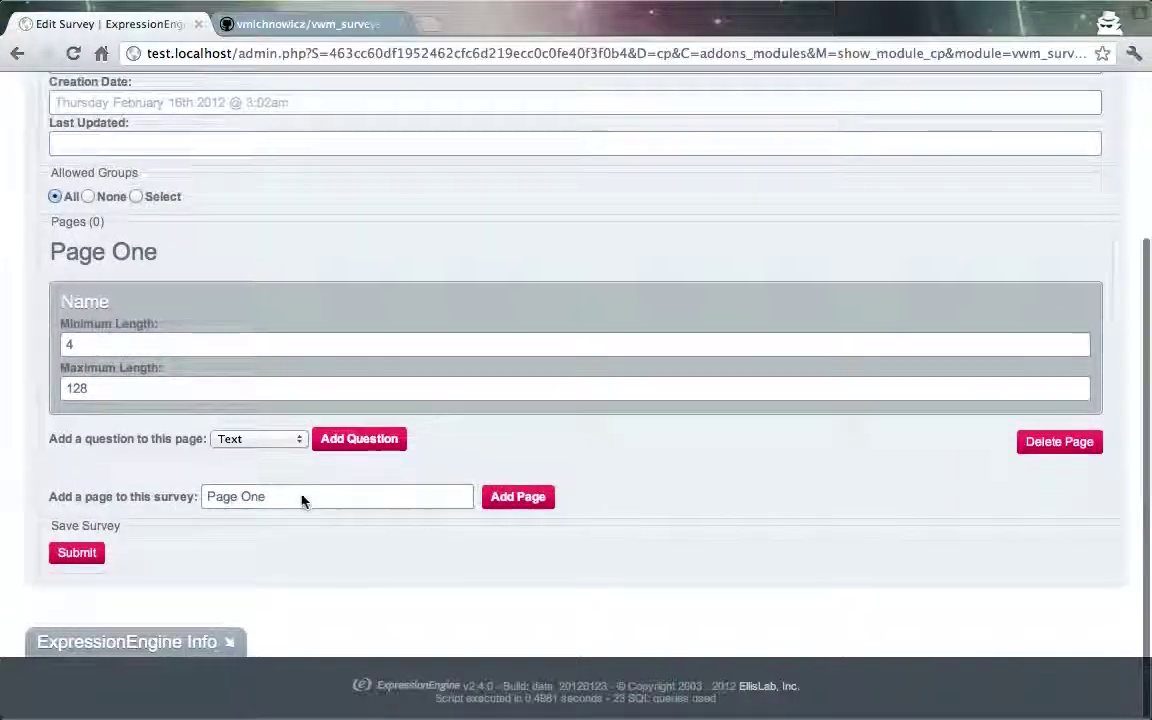
left_click(303, 499)
key("BackSpace")
key("BackSpace")
key("BackSpace")
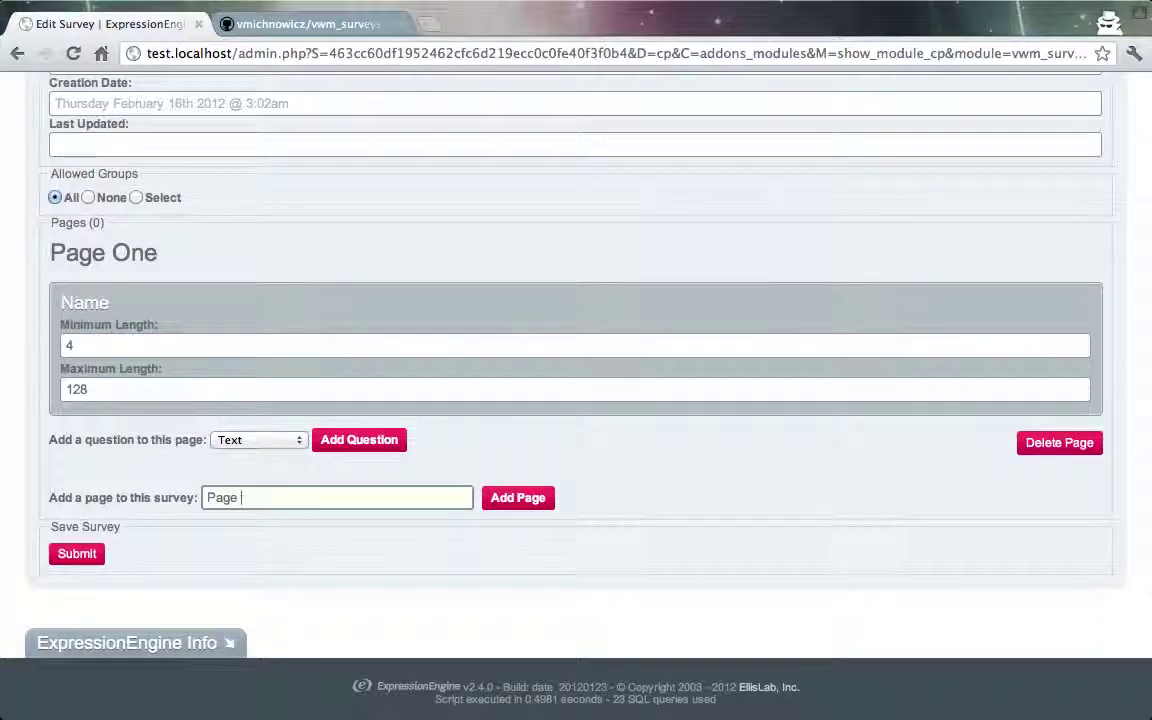
left_click(517, 498)
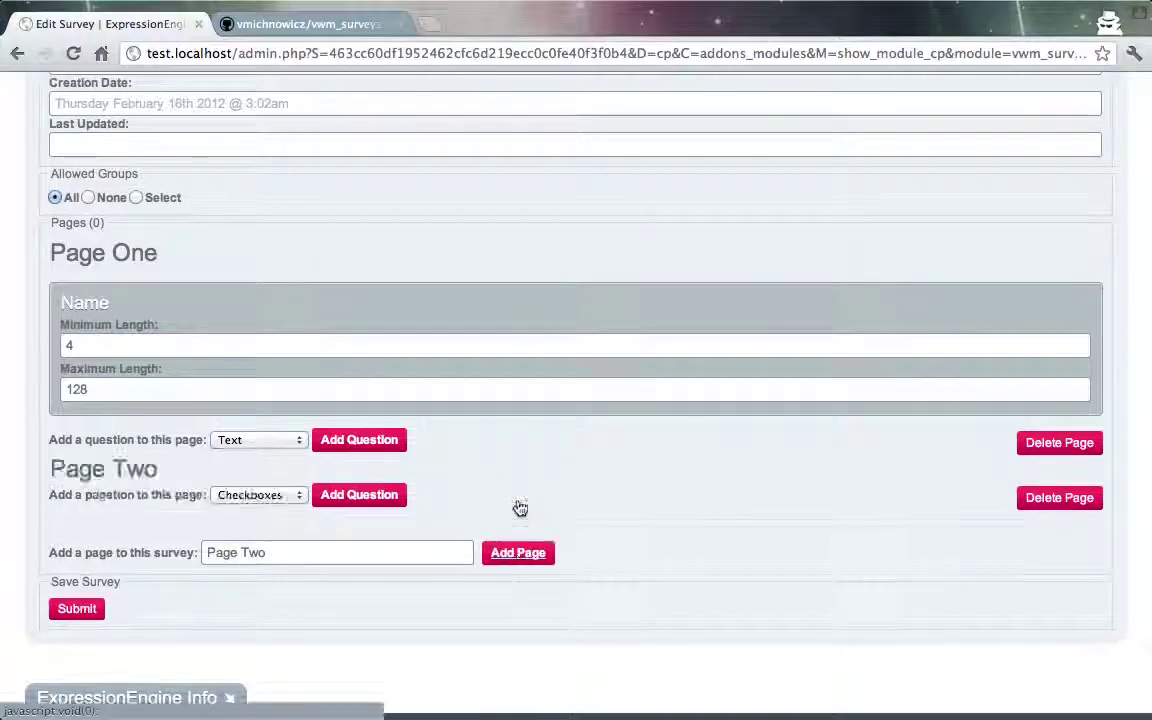
- Add a Date question to Page Two and title it "Birthday"
scroll(517, 500, "down", 1)
left_click(296, 441)
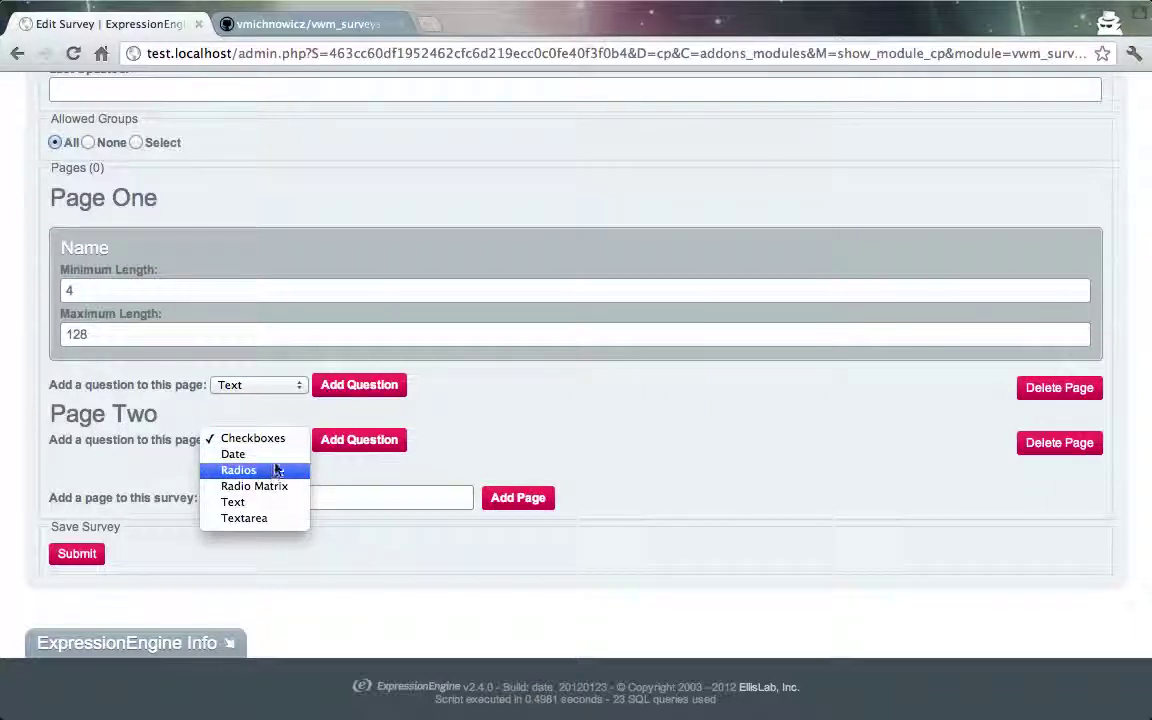
left_click(279, 455)
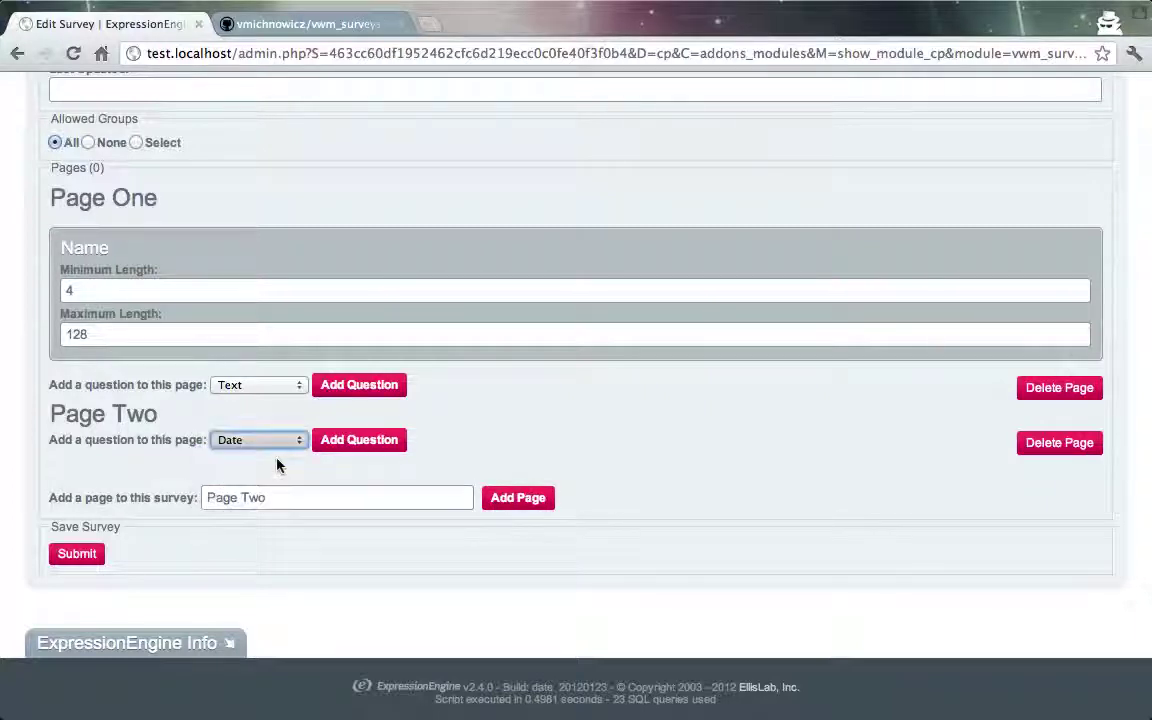
left_click(376, 442)
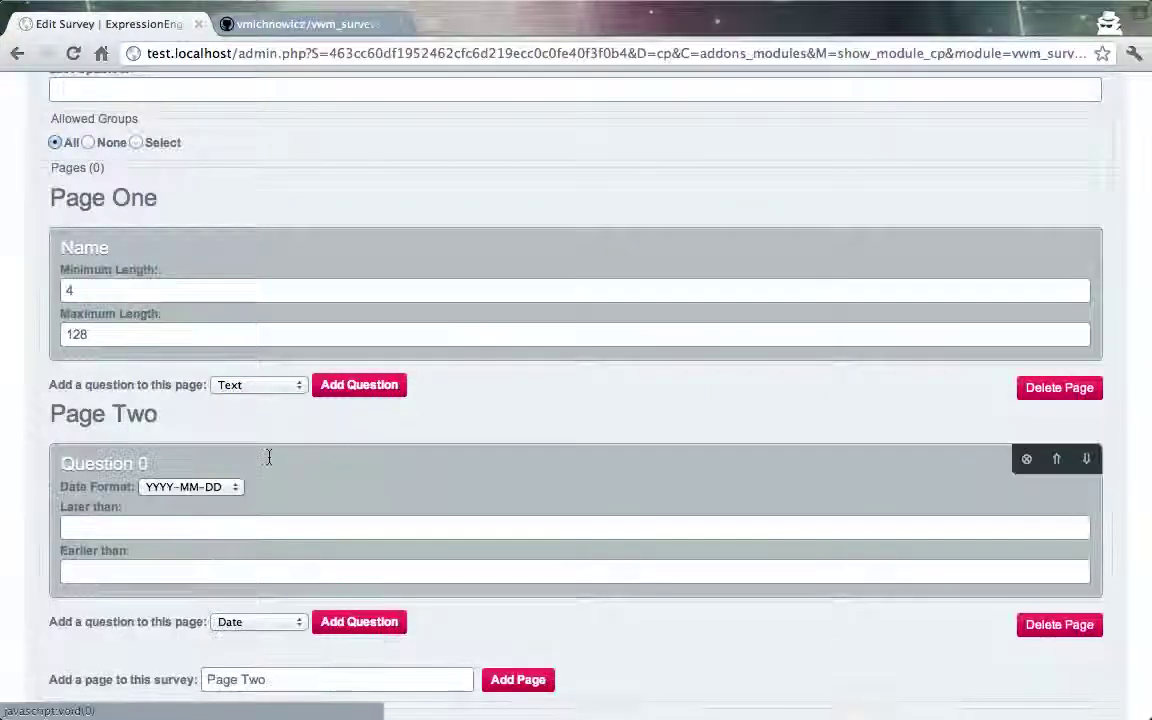
left_click(206, 463)
type("Birthday")
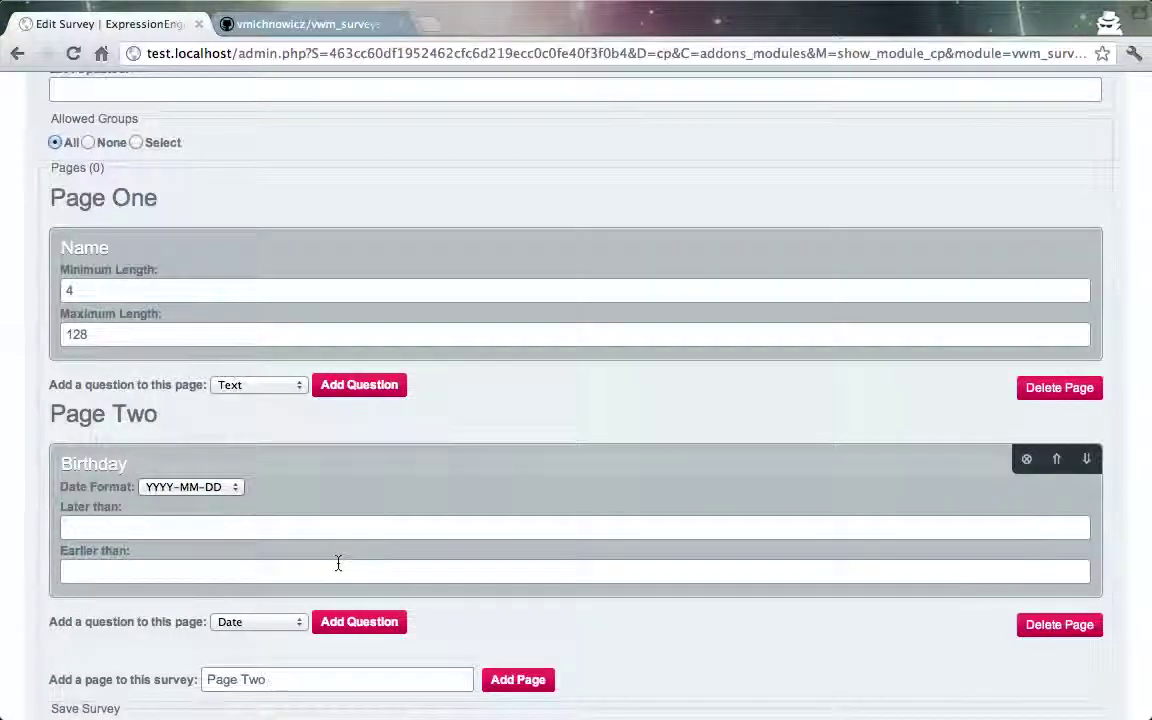
- Add a third page named "Page Three" to the survey
scroll(337, 561, "down", 3)
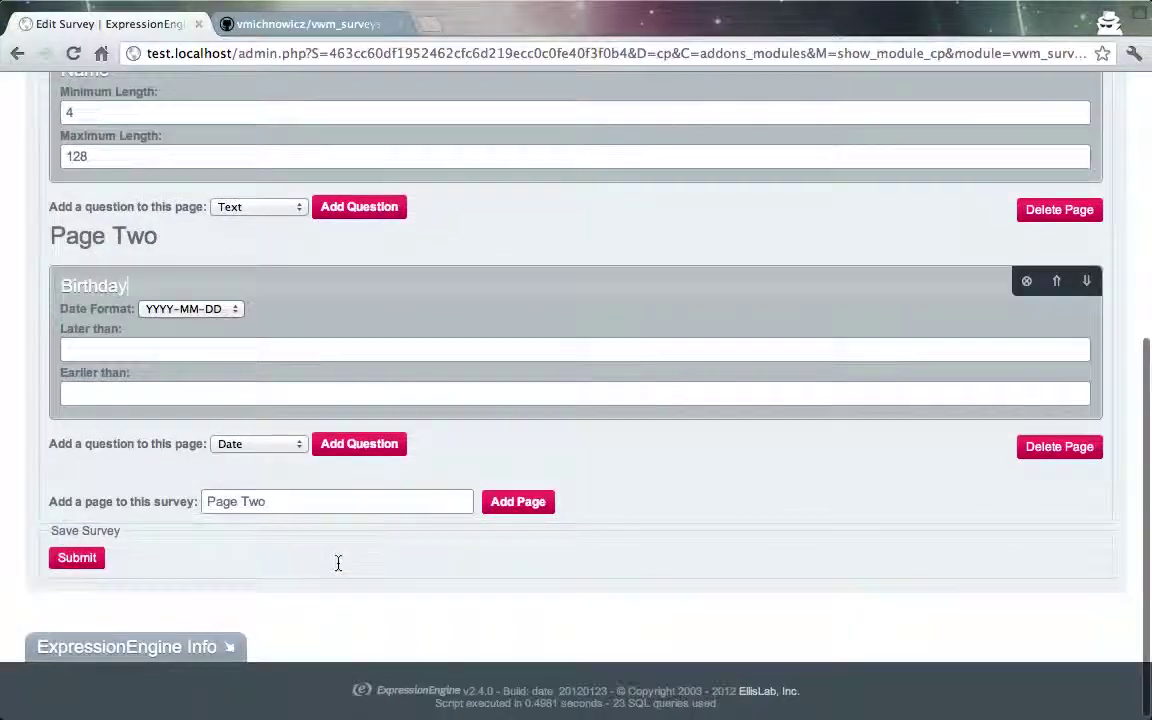
left_click(291, 500)
key("BackSpace")
key("BackSpace")
type("hree")
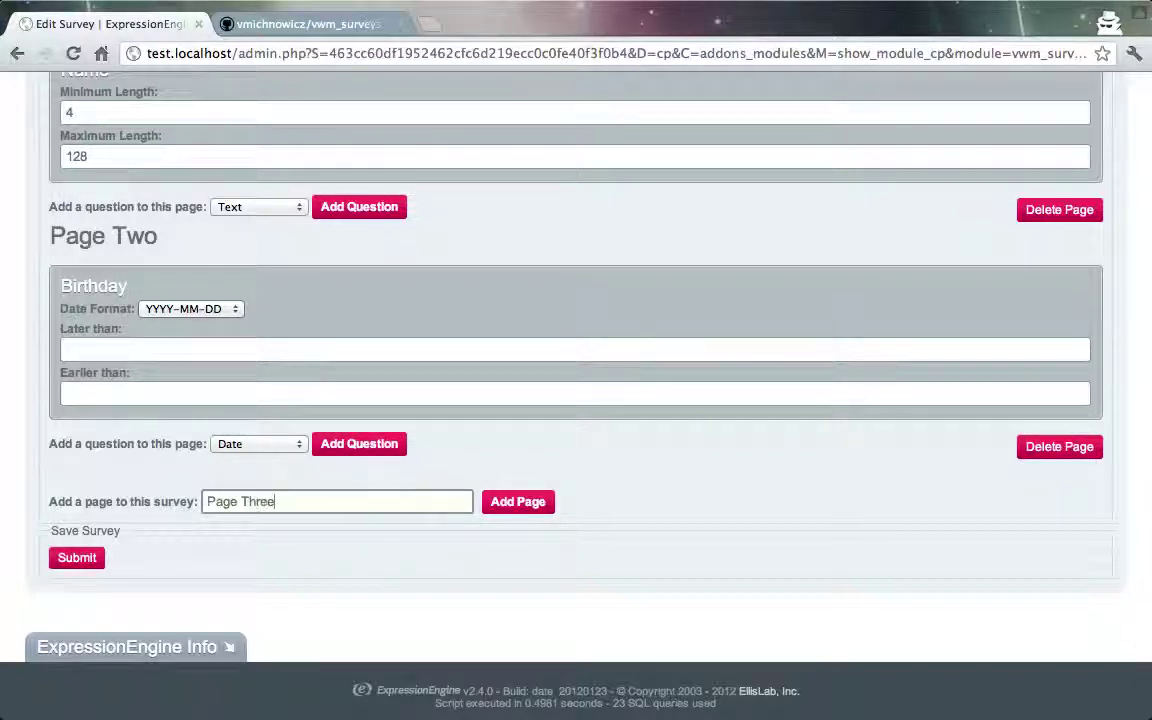
left_click(528, 501)
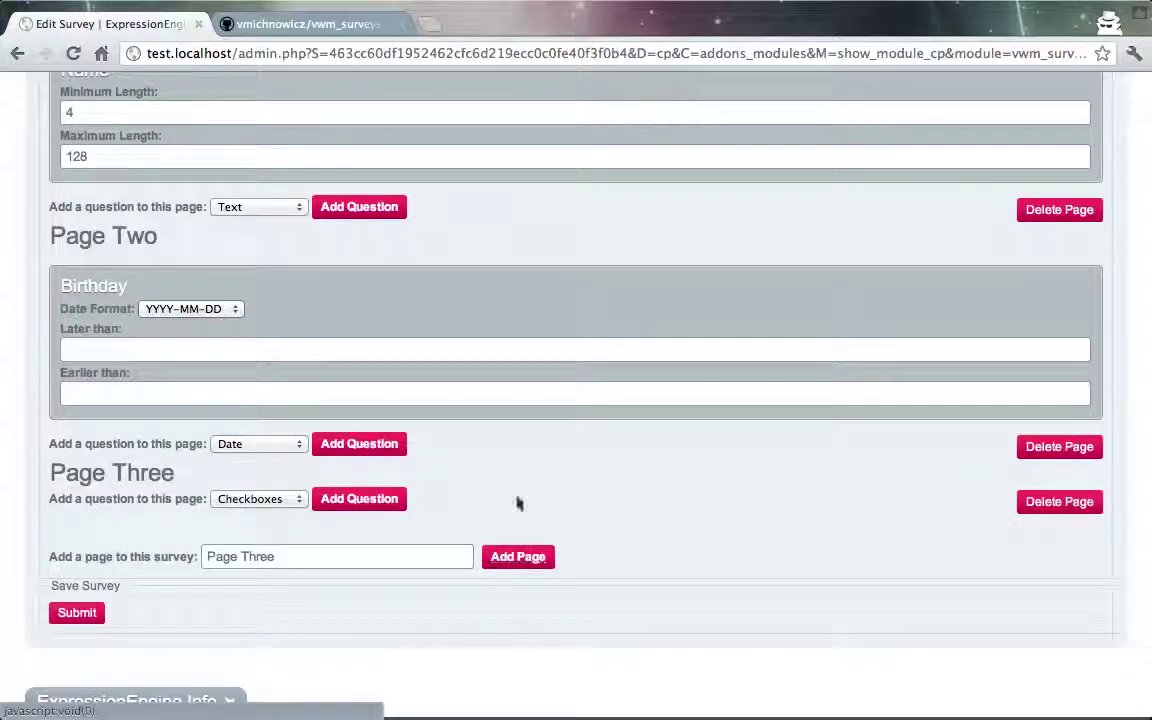
- Add a Radio Matrix question to Page Three and title it "Rate em!"
left_click(283, 503)
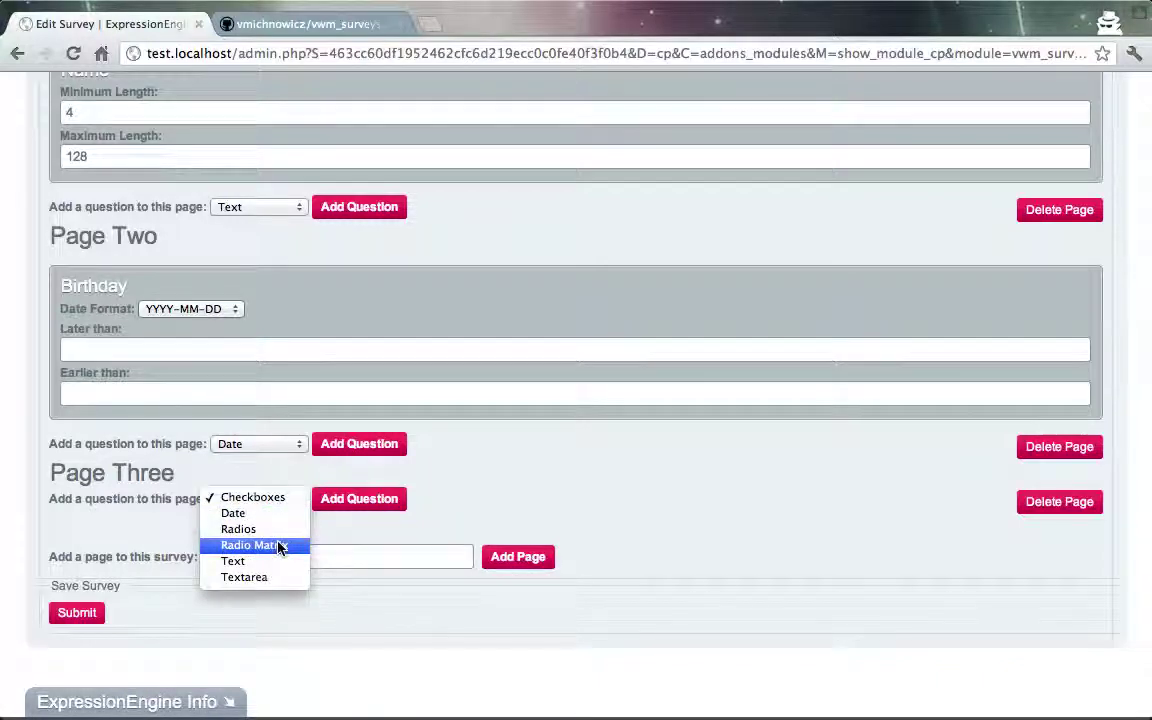
left_click(279, 547)
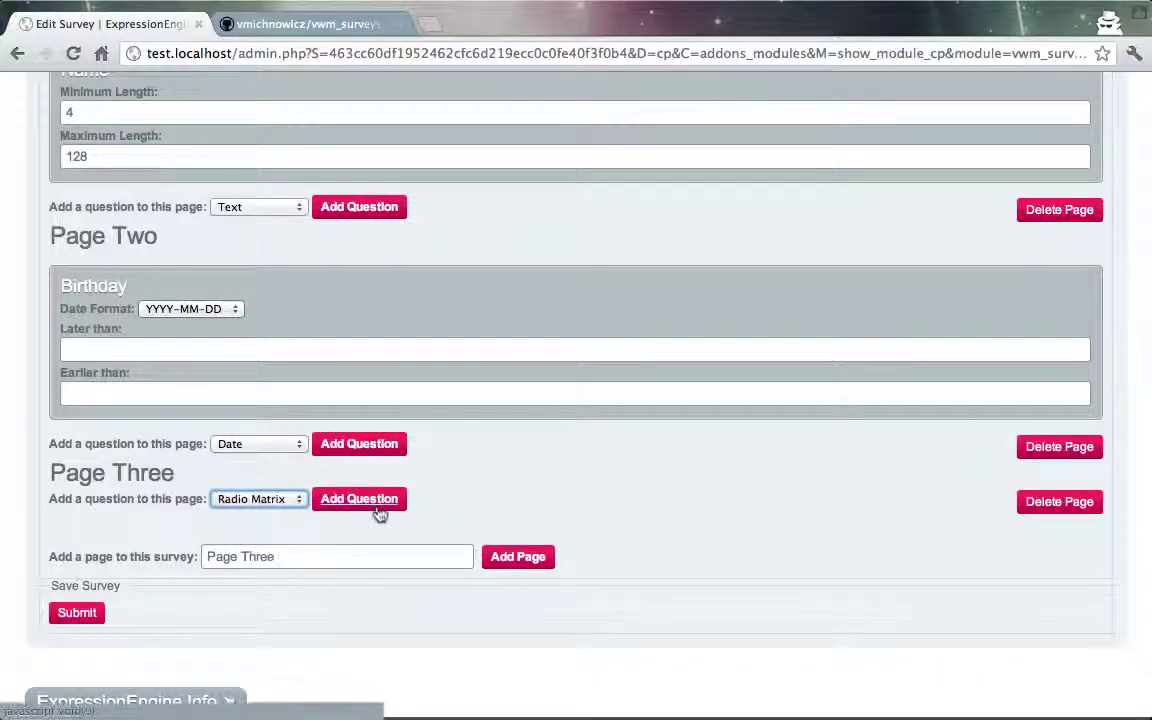
left_click(378, 506)
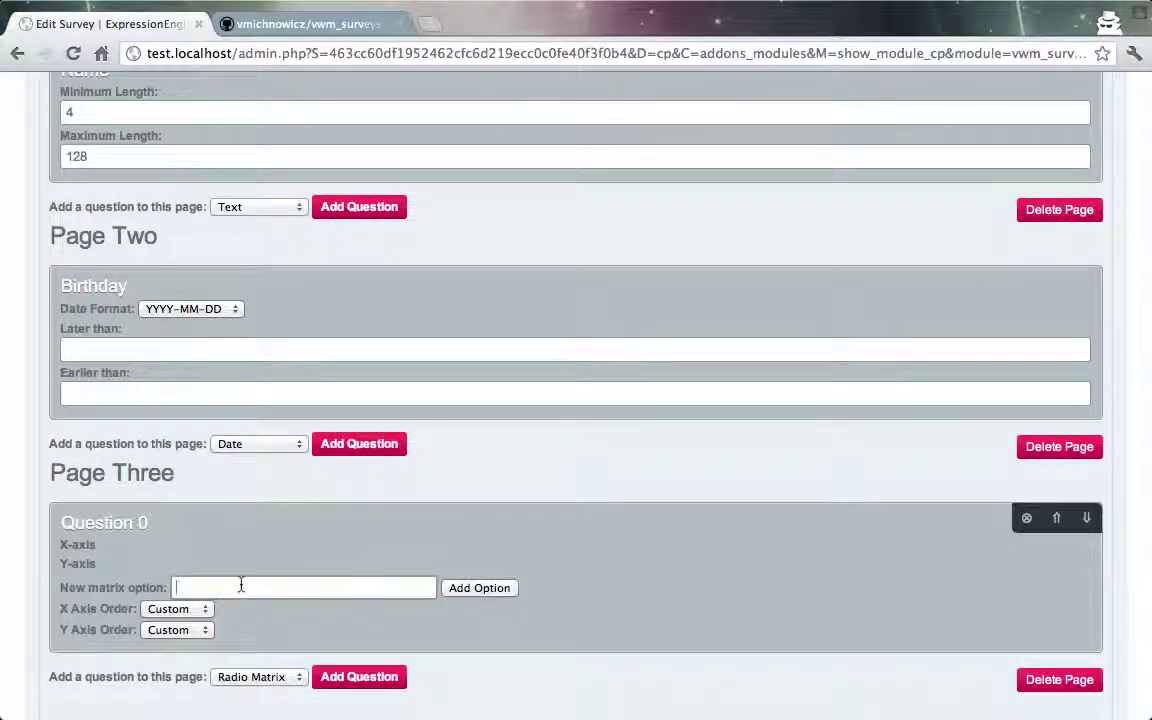
scroll(240, 584, "down", 3)
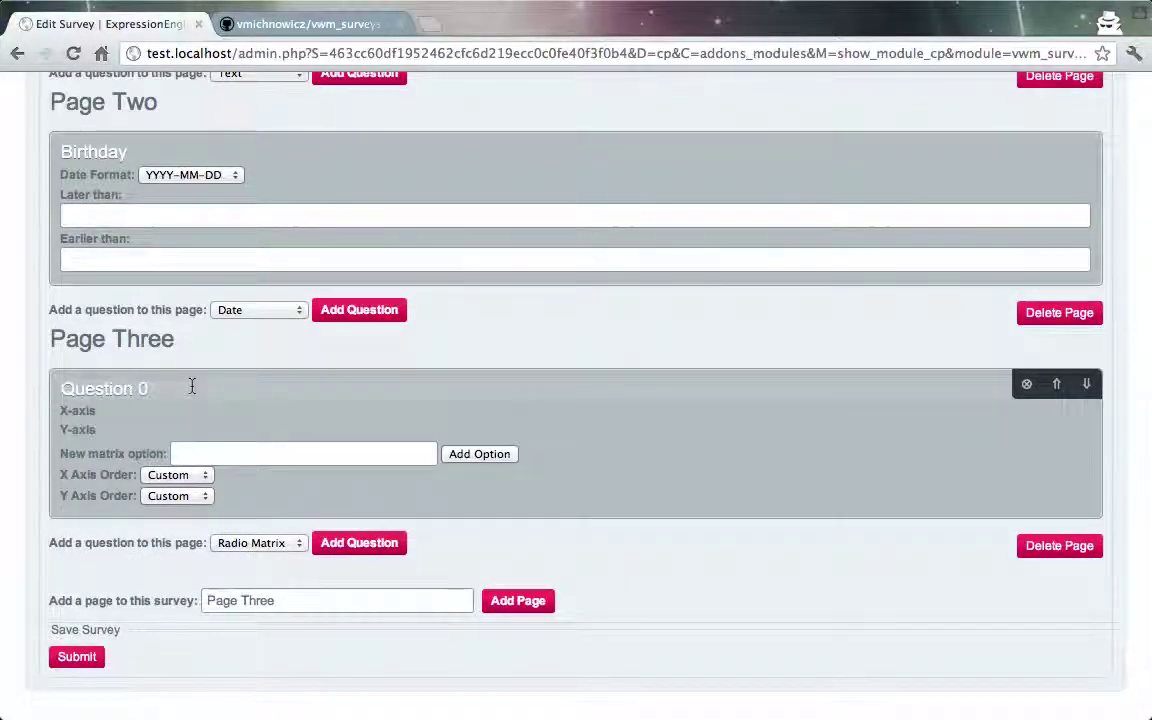
type("Rate em!")
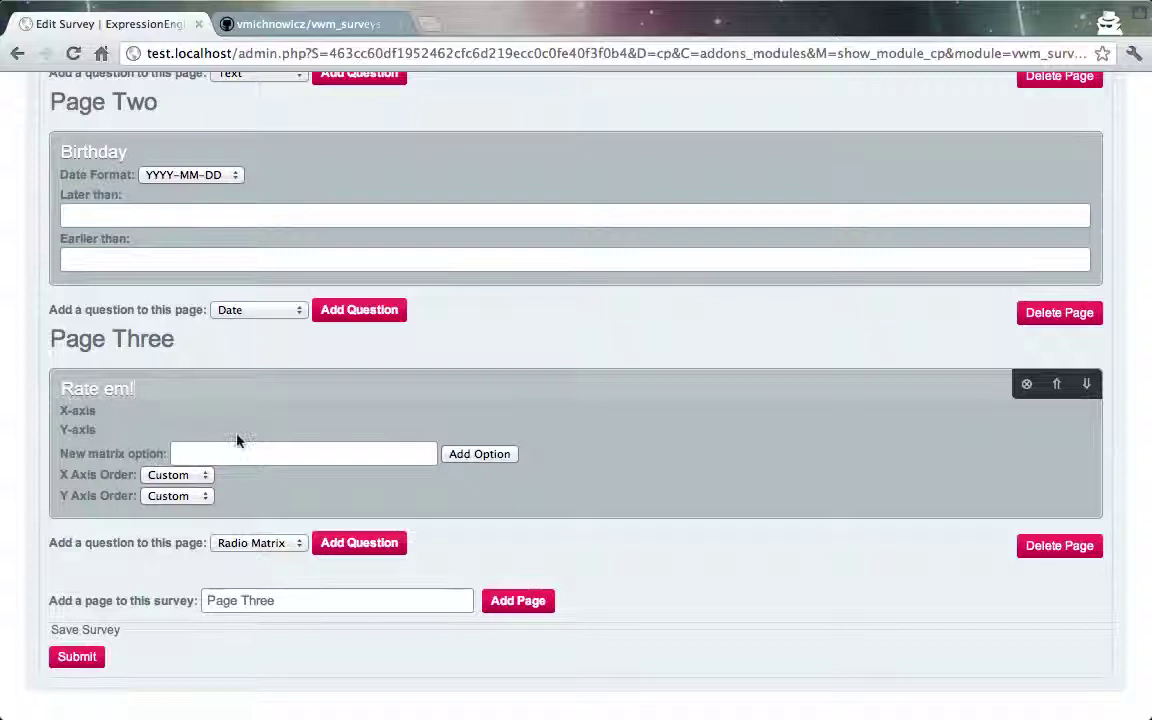
- Add the matrix options Good, Better and Best to the "Rate em!" question
left_click(239, 456)
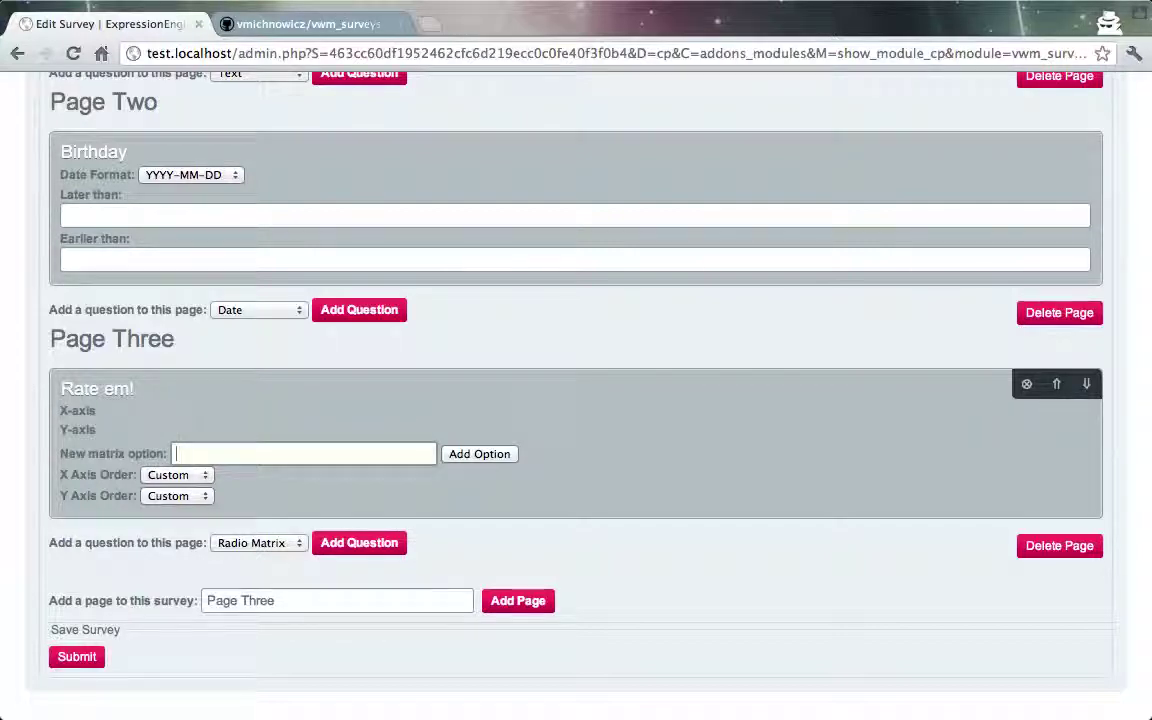
key("Return")
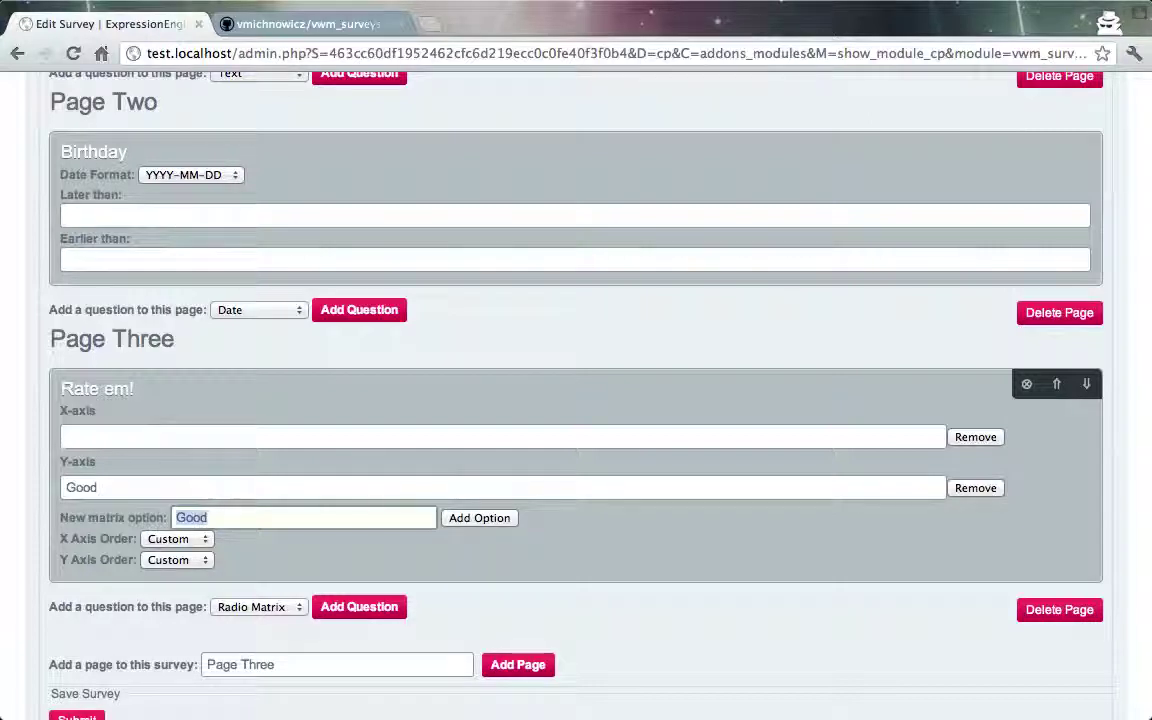
type("Better")
key("Return")
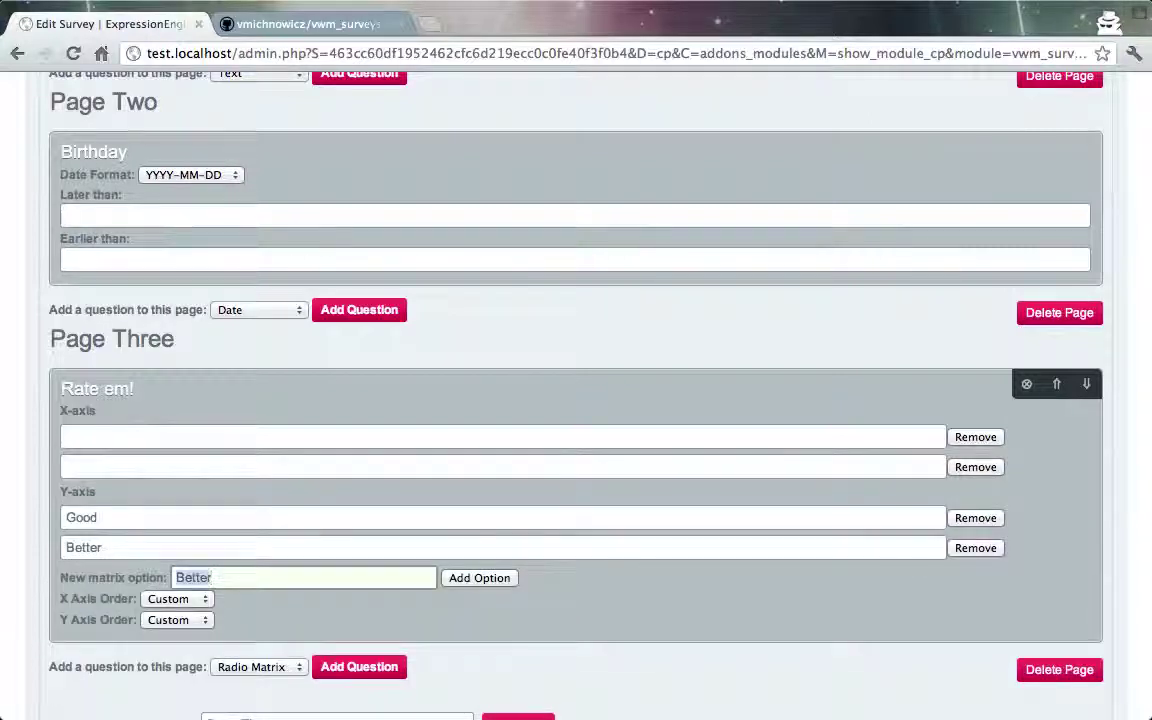
type("Best")
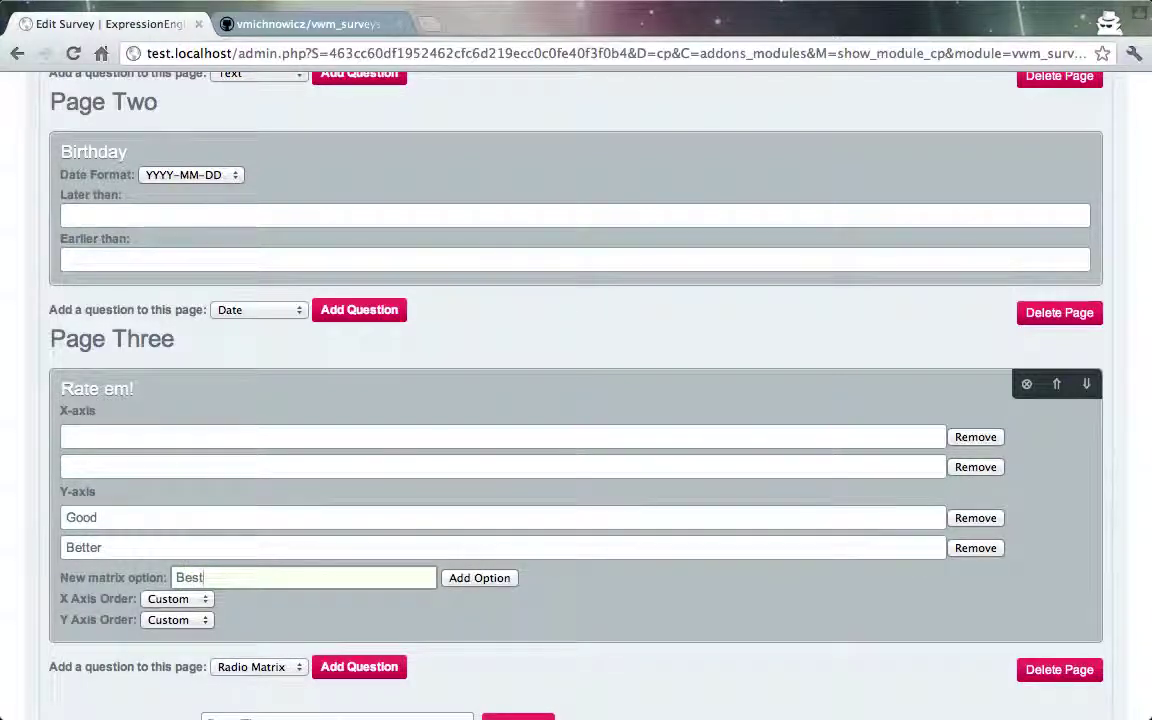
key("Return")
- Fill the X-axis entries of "Rate em!" with Hippos, Unicorns and Rainbows, and submit the survey
left_click(179, 435)
type("Hipp")
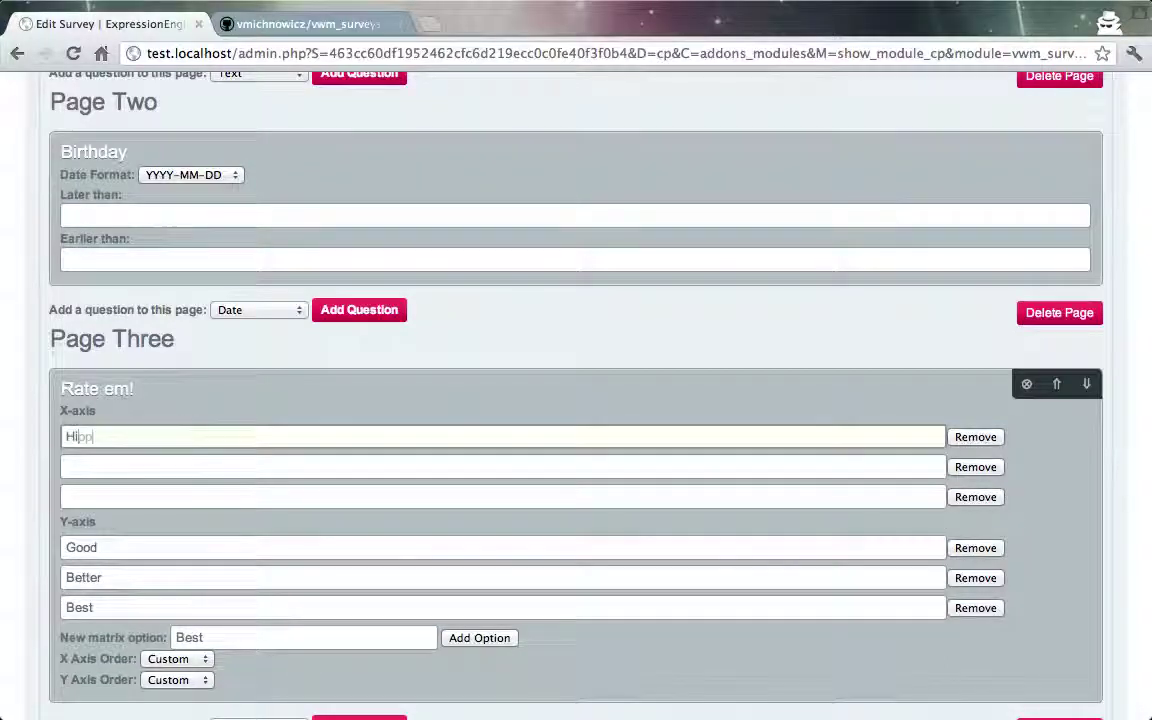
type("os")
key("Tab")
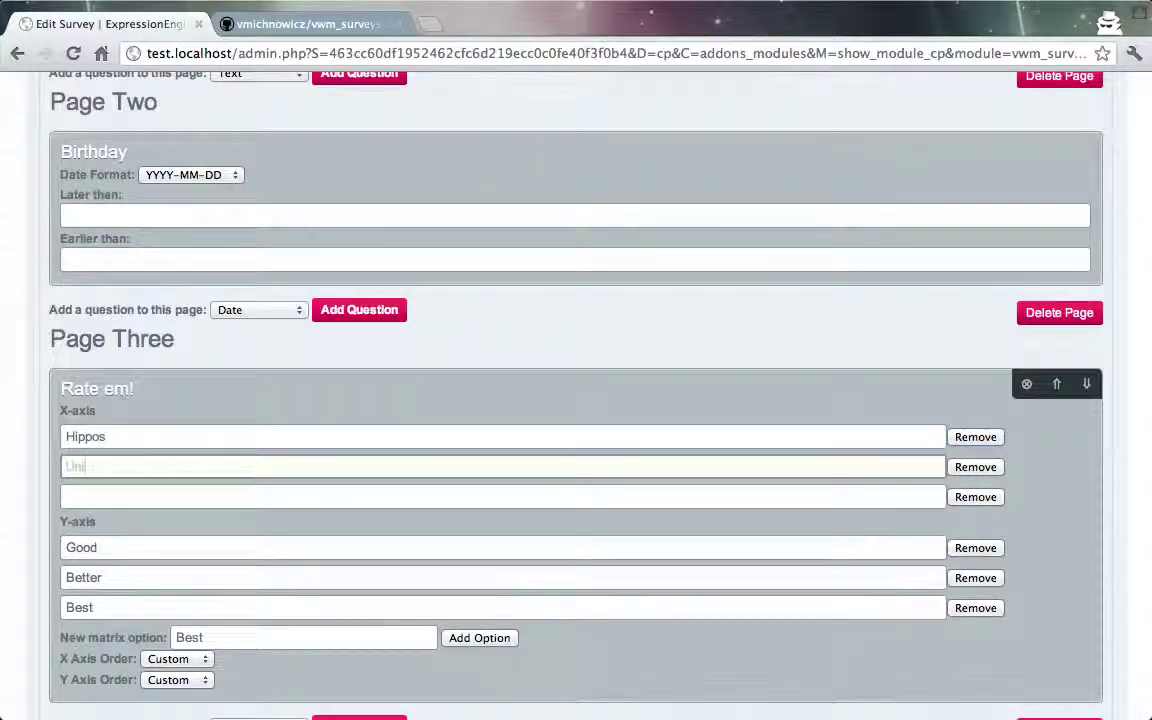
key("Tab")
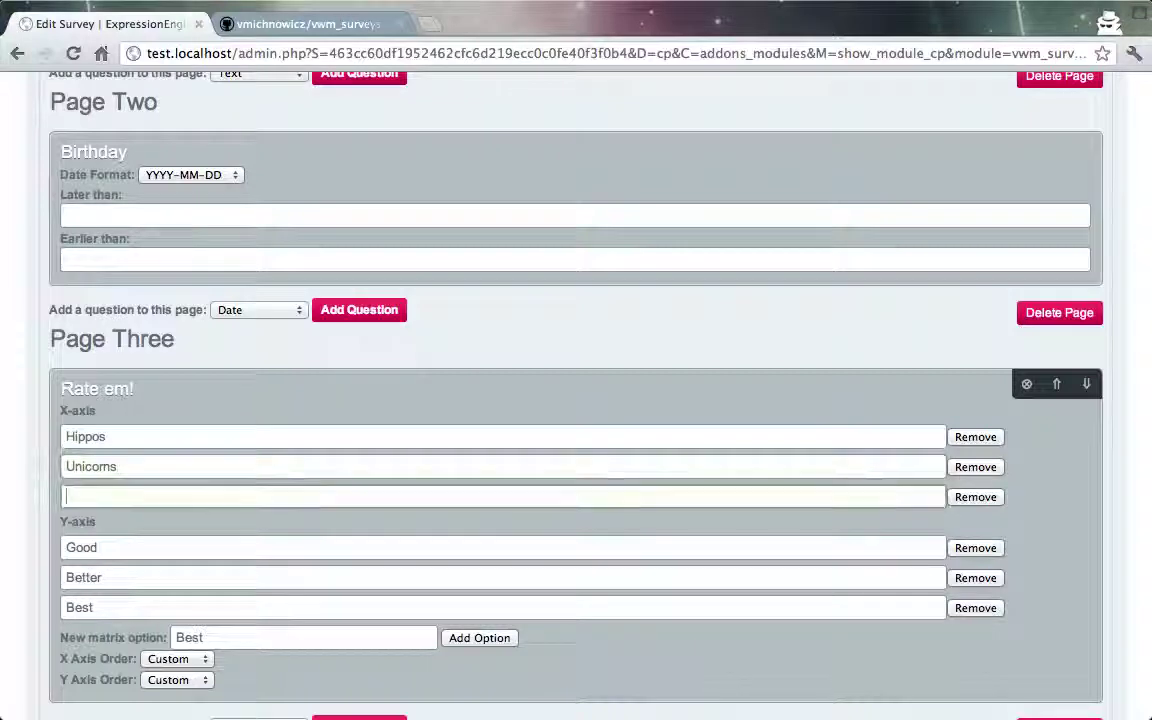
type("R")
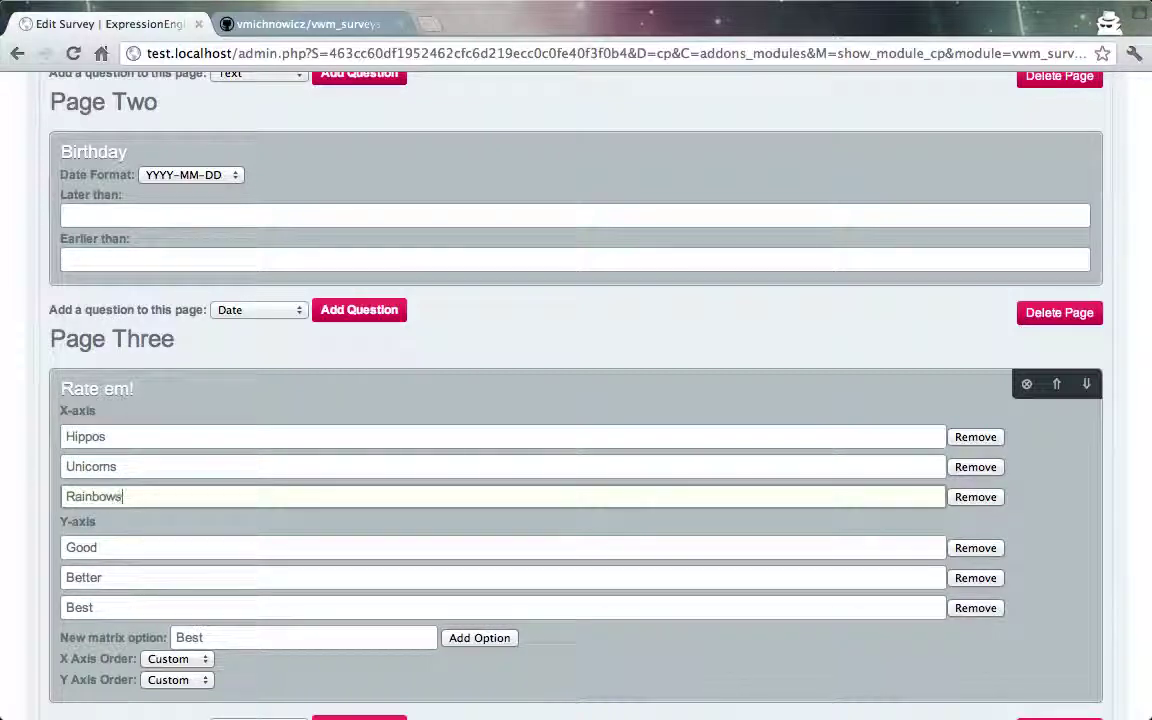
type("ainbows")
scroll(576, 400, "down", 3)
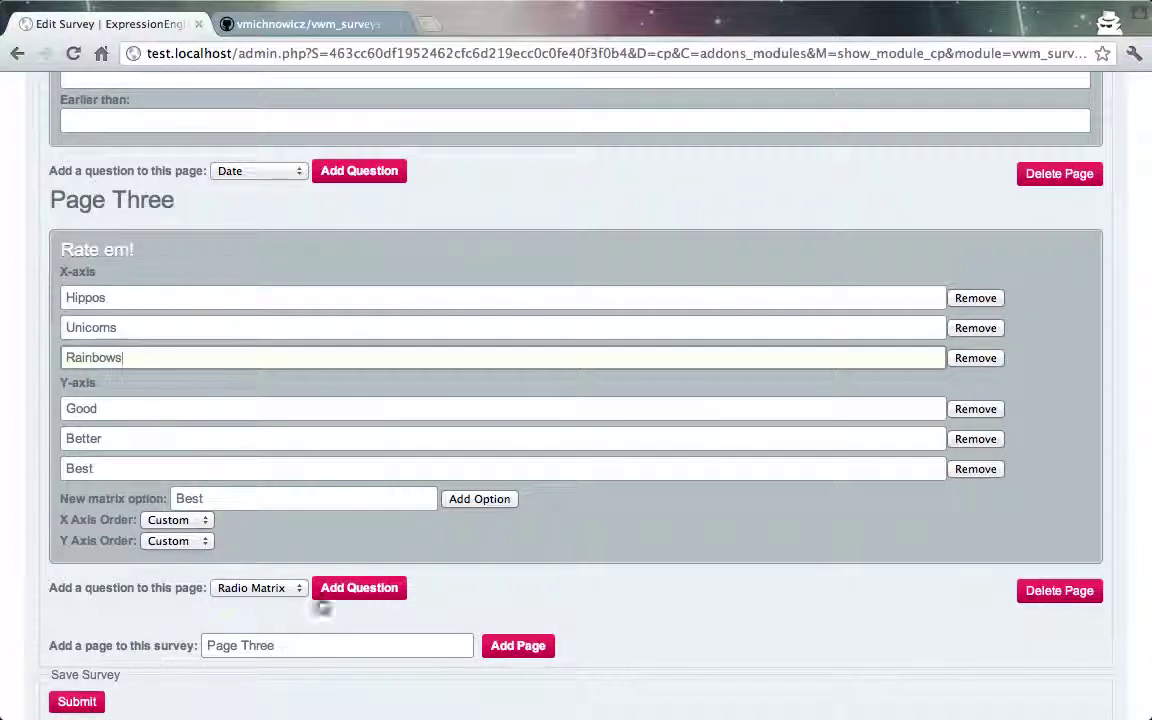
left_click(78, 702)
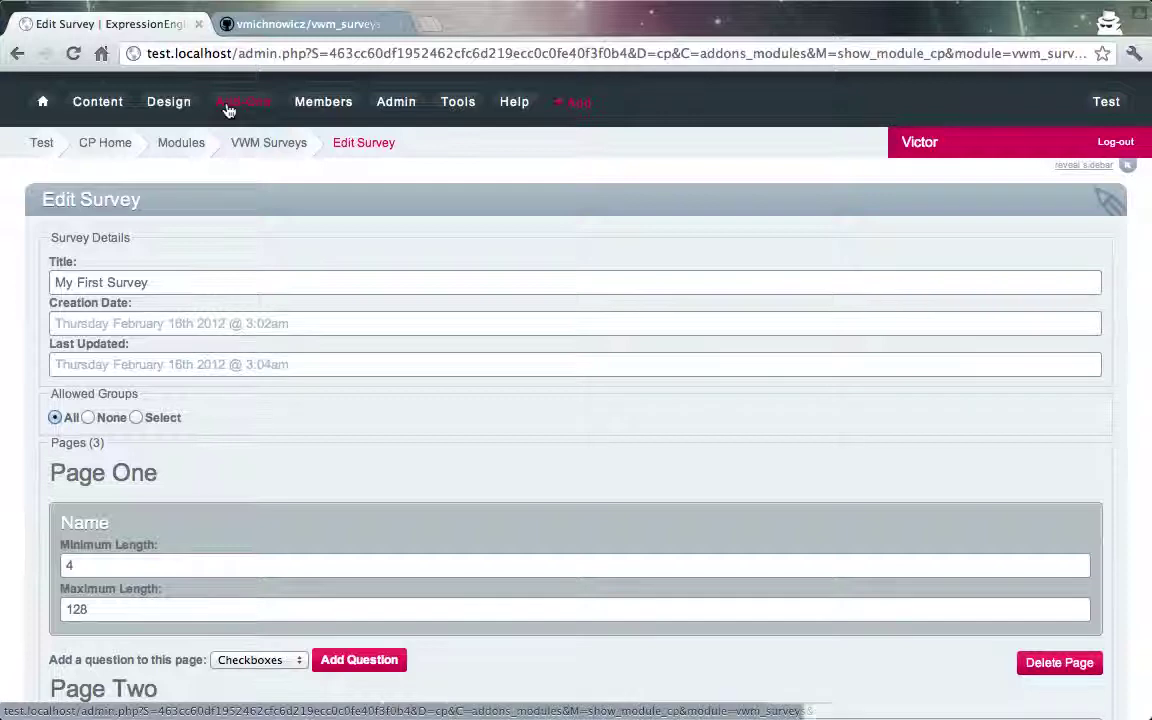
- Open the Template Manager to show the surveys template group
left_click(183, 108)
mouse_move(182, 142)
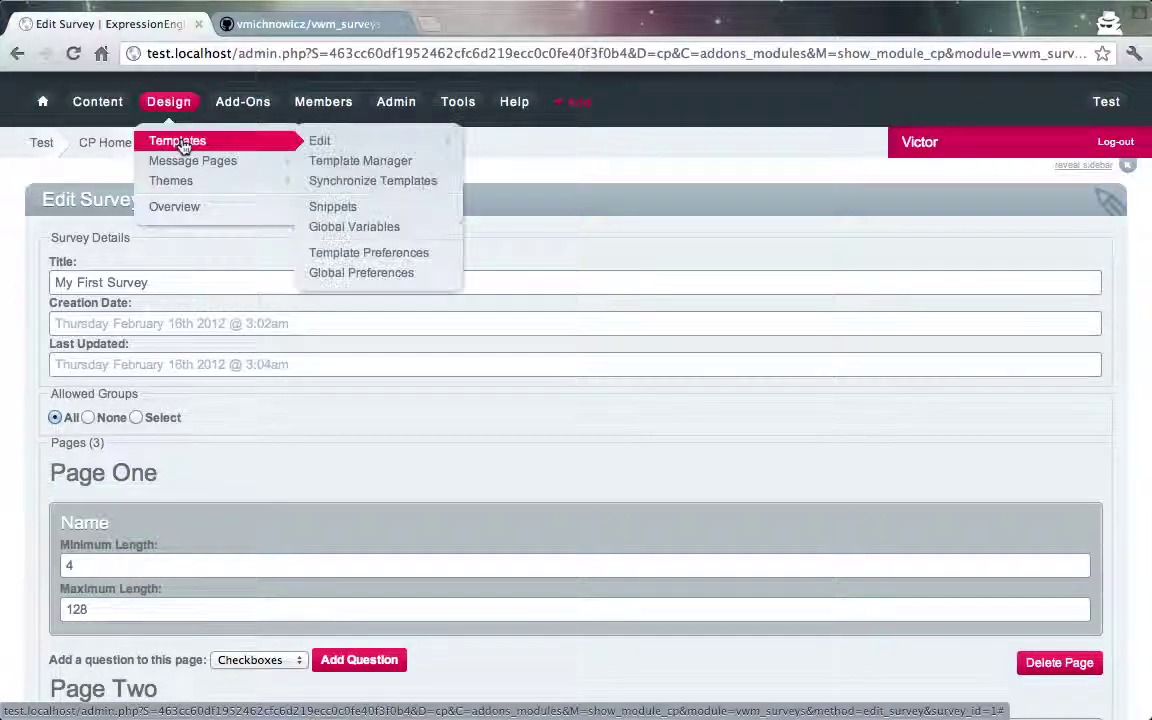
left_click(381, 163)
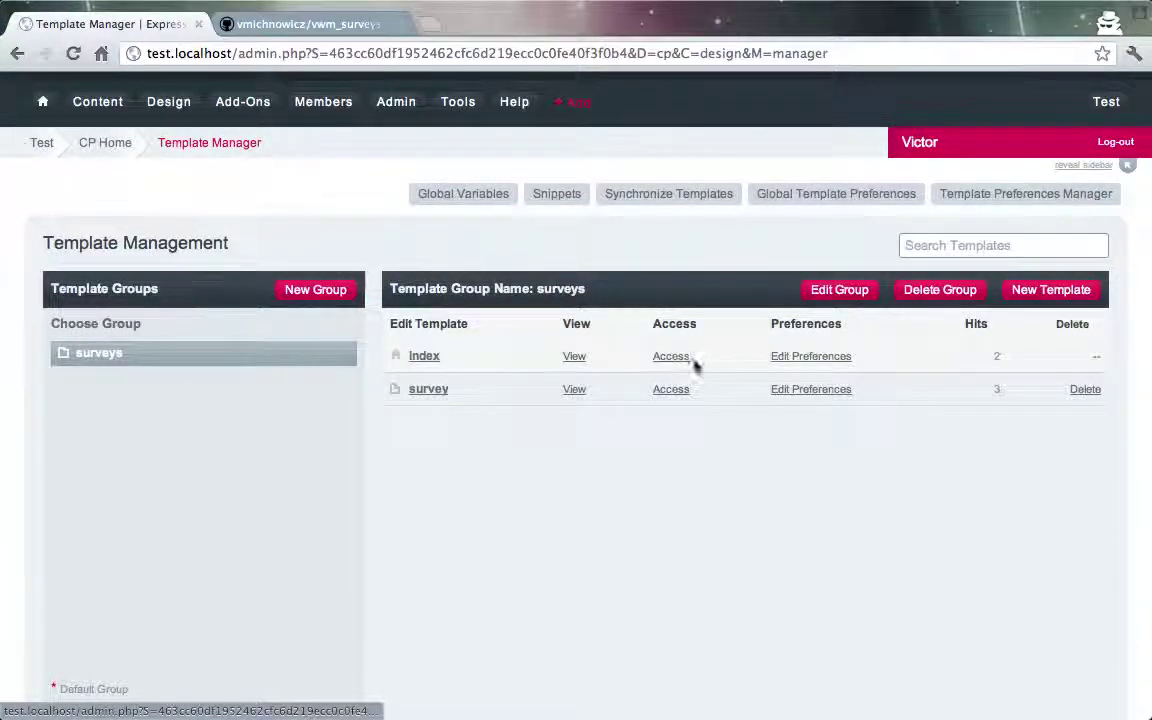
- Delete the existing surveys template group and create a new template group named surveys
left_click(938, 289)
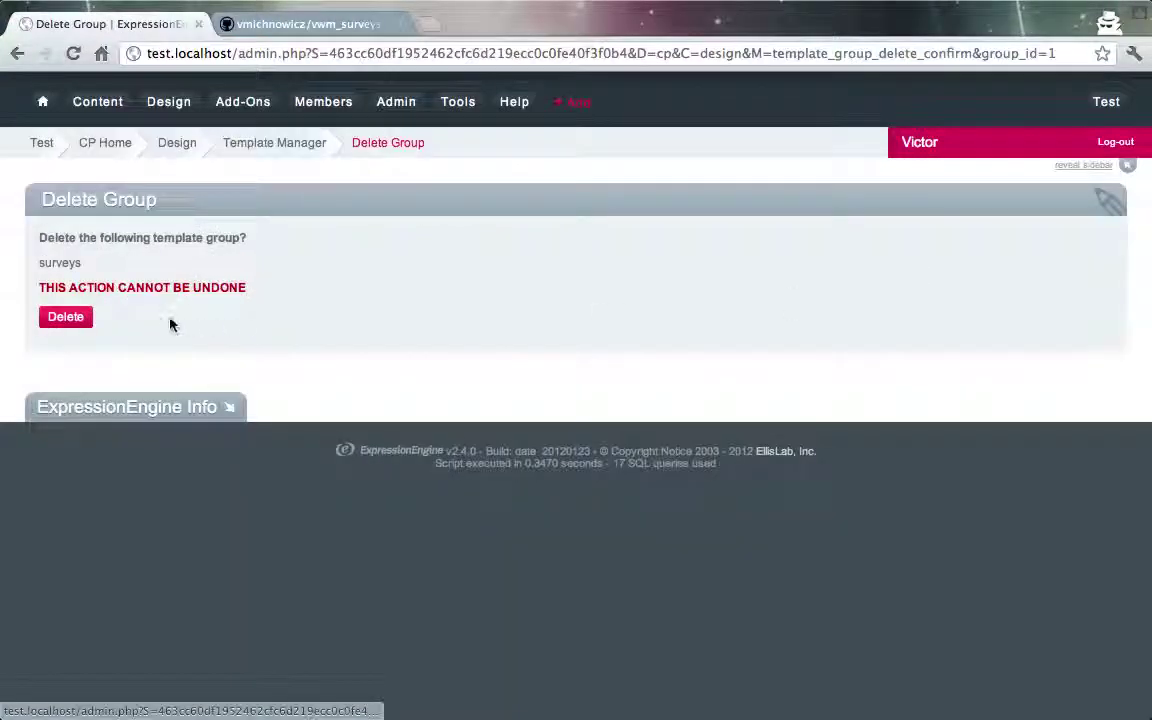
left_click(82, 322)
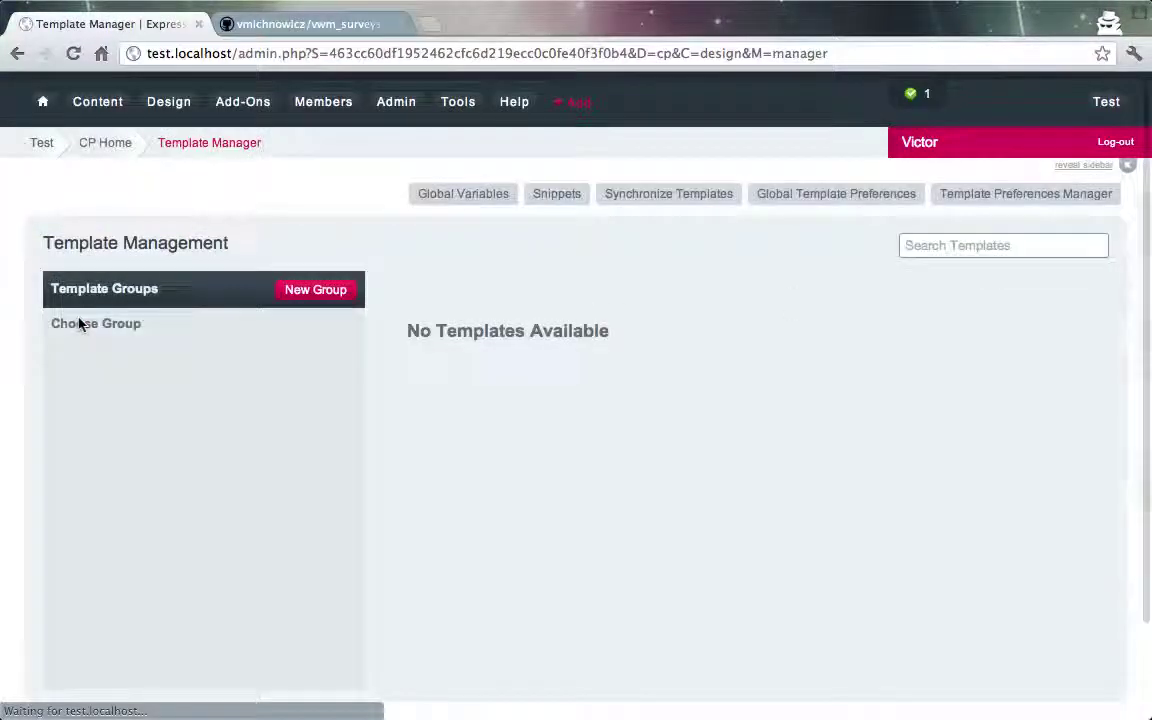
left_click(340, 292)
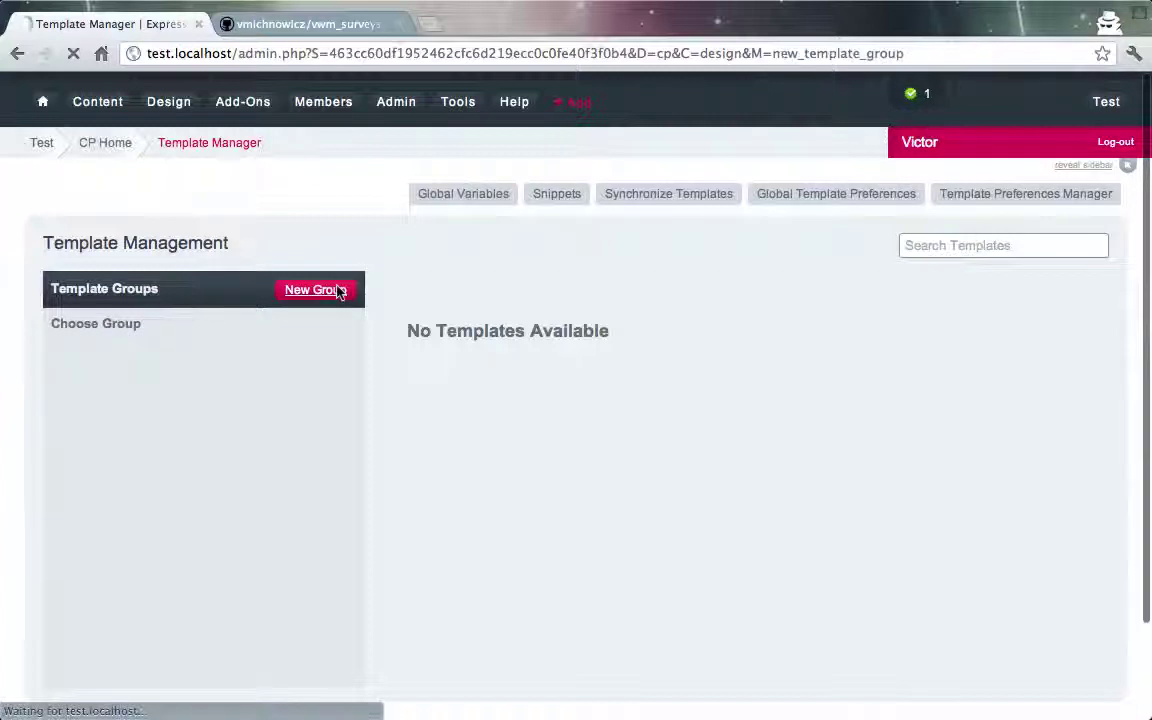
left_click(635, 288)
type("su")
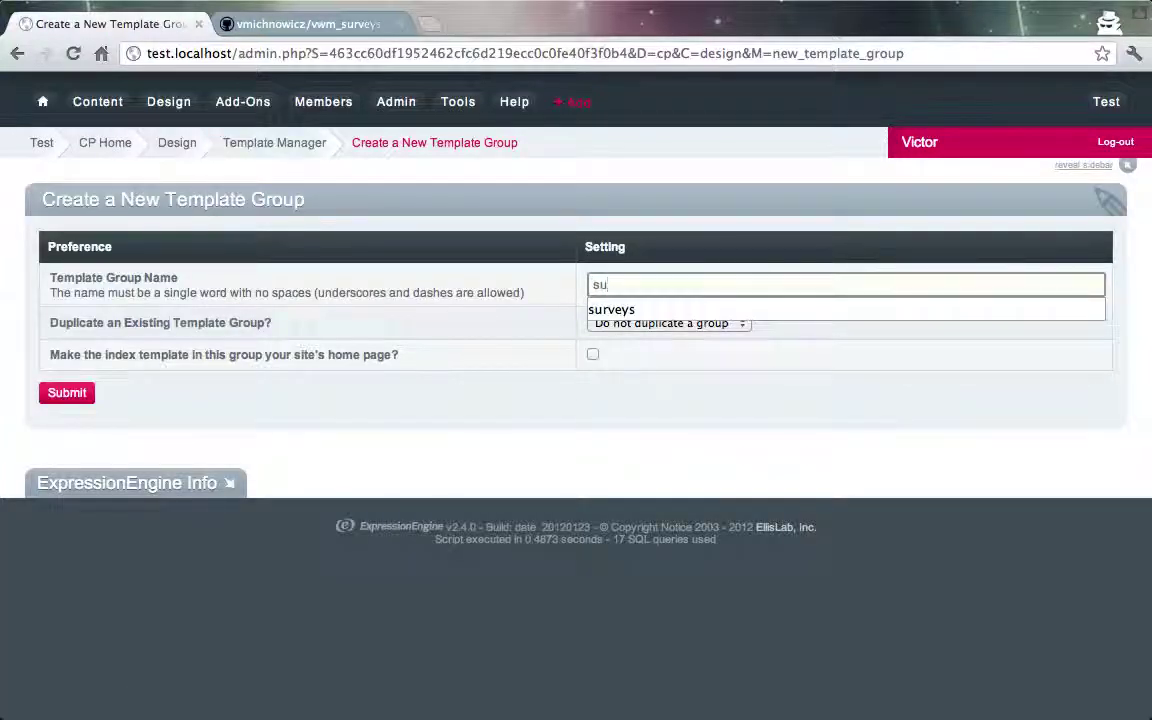
type("rveys")
left_click(57, 398)
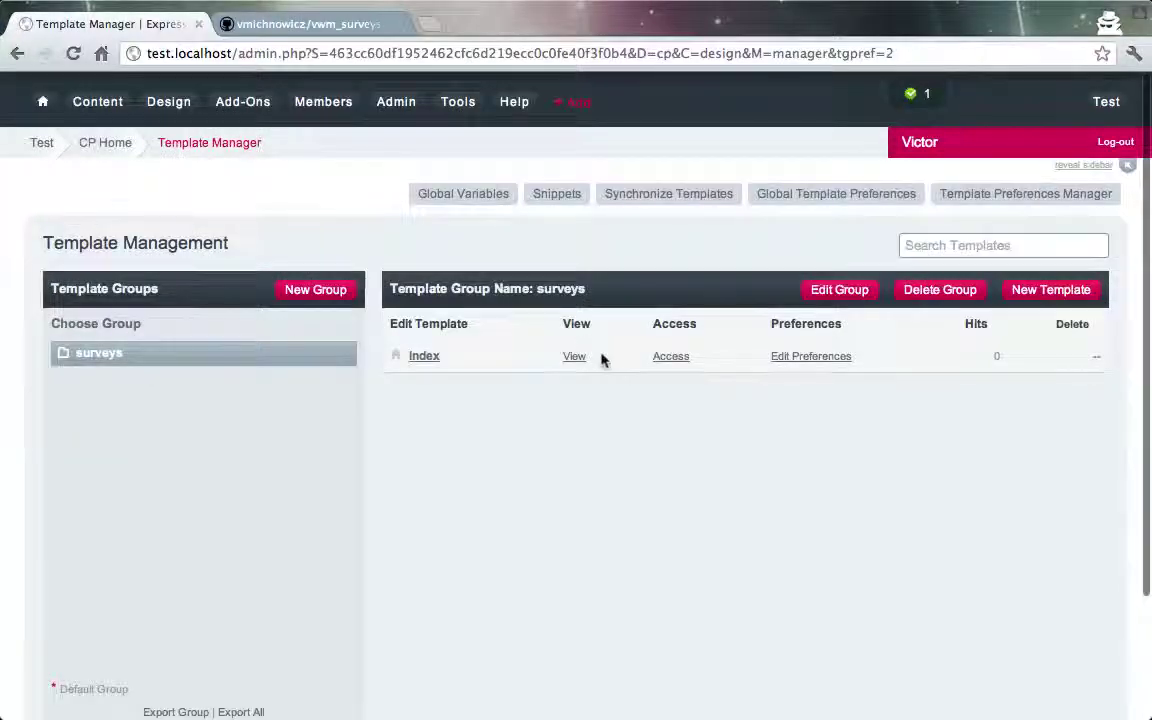
- Open the surveys/index template for editing and bring up the Templating wiki page of the vwm_surveys repository on GitHub
left_click(428, 360)
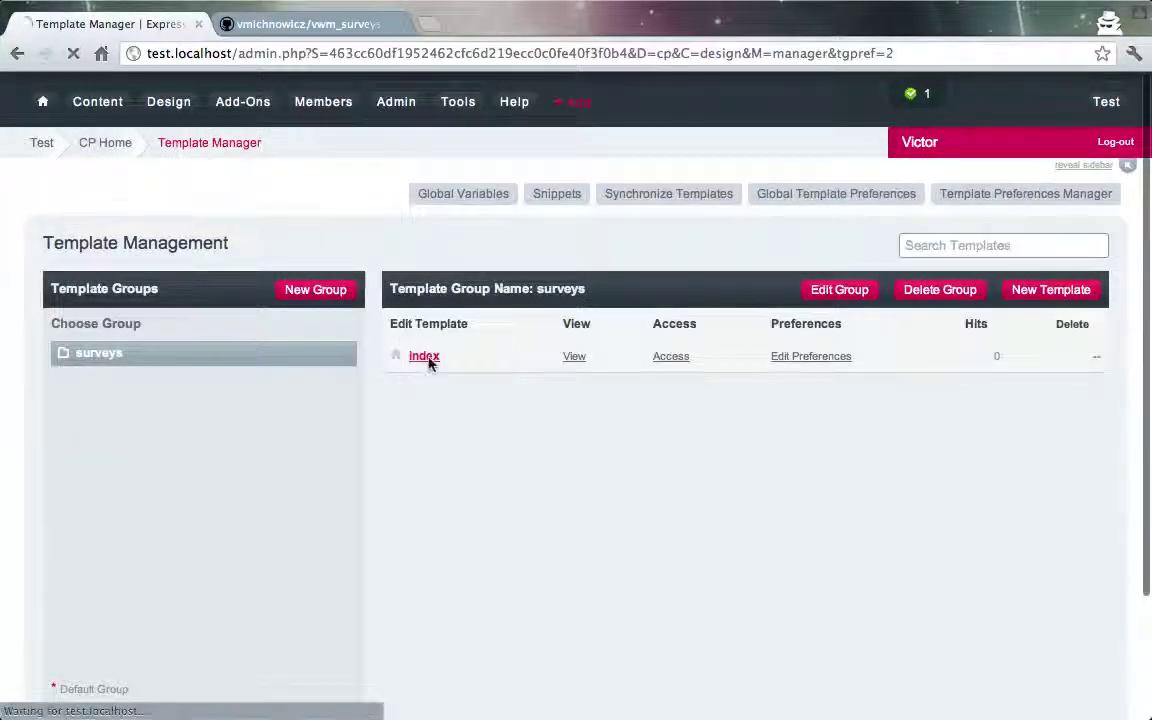
left_click(335, 28)
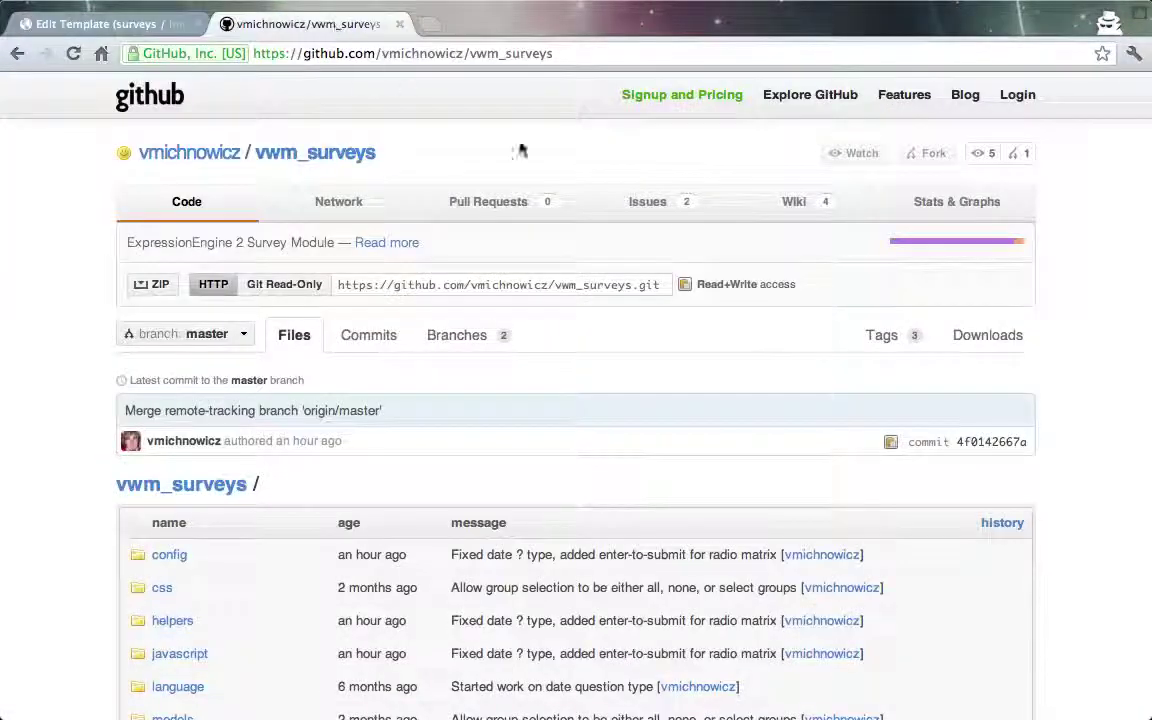
left_click(800, 200)
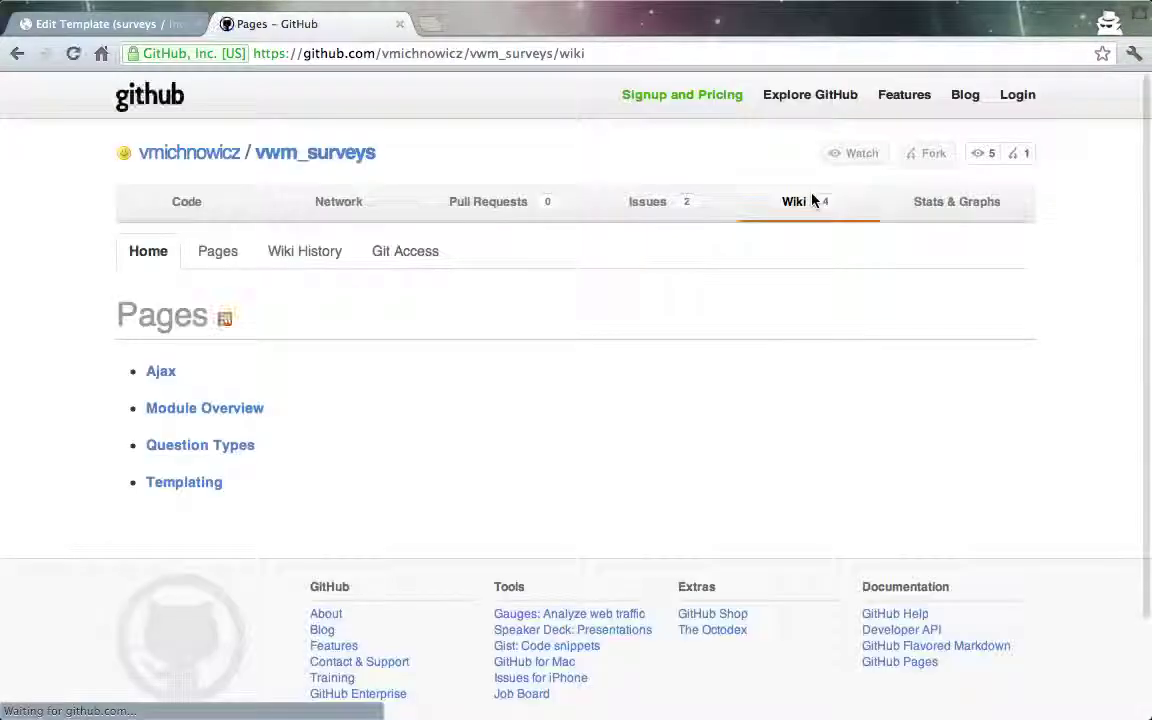
left_click(210, 483)
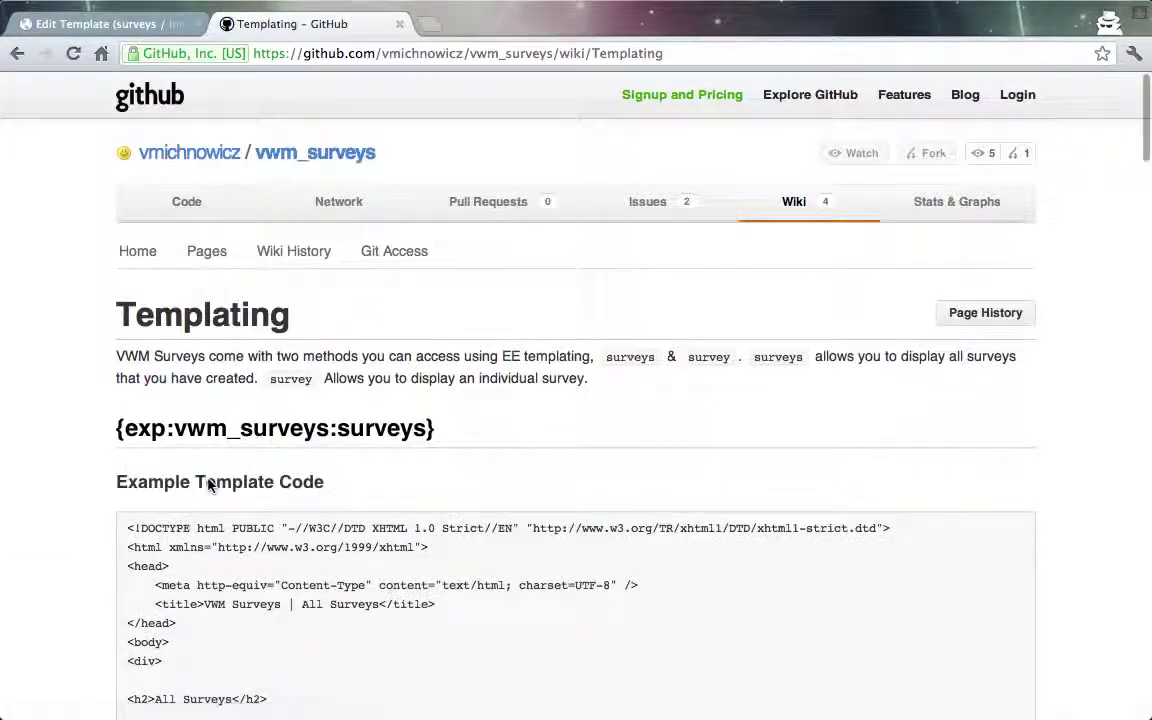
- Copy the complete example template code for {exp:vwm_surveys:surveys} from the Templating wiki page
scroll(209, 484, "down", 3)
scroll(209, 485, "down", 10)
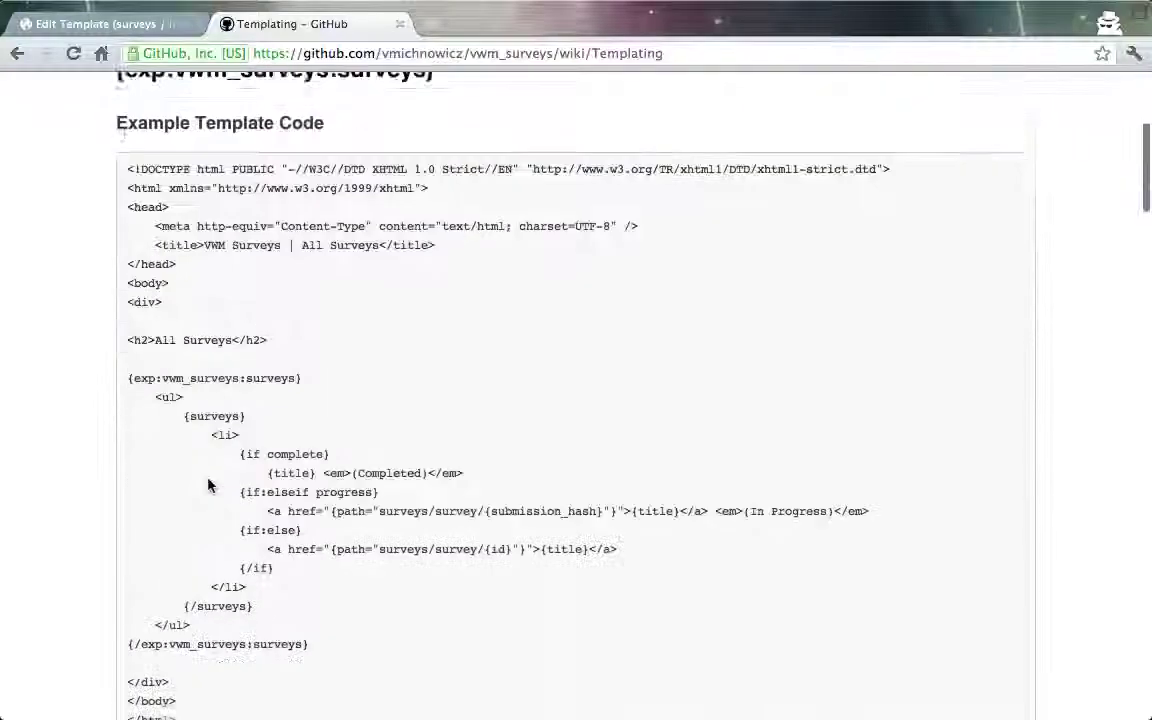
scroll(209, 485, "up", 4)
scroll(209, 485, "up", 2)
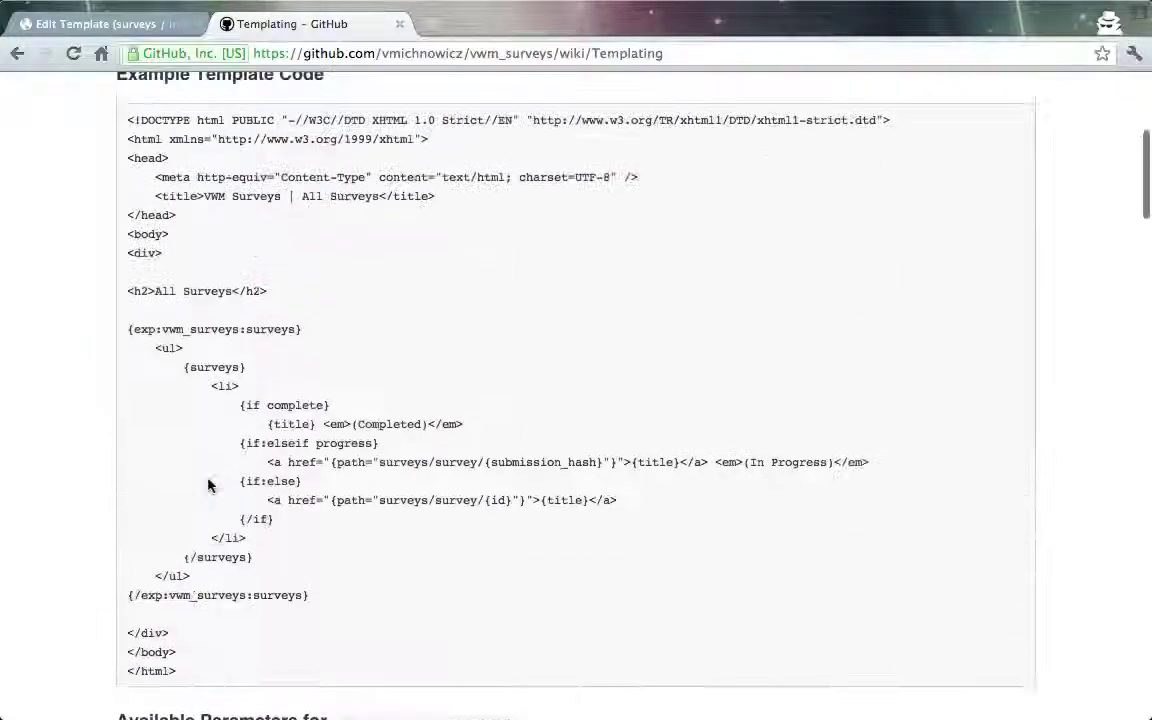
scroll(209, 485, "down", 3)
scroll(209, 485, "up", 3)
scroll(209, 484, "up", 2)
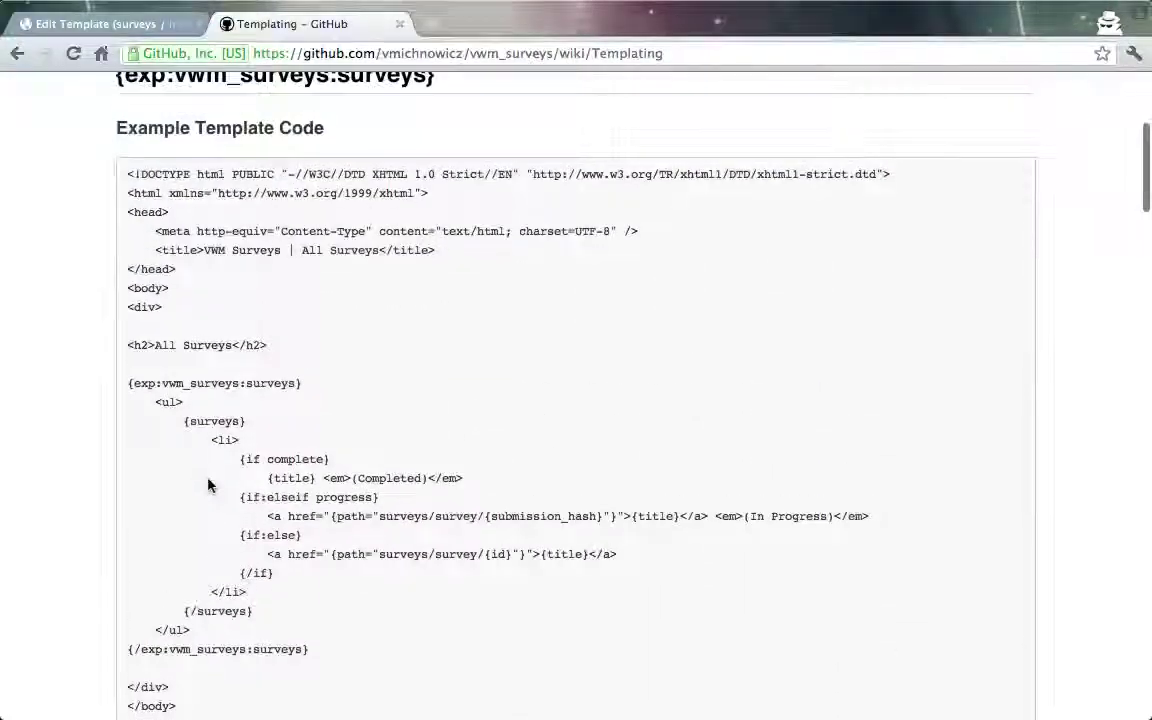
scroll(129, 178, "down", 8)
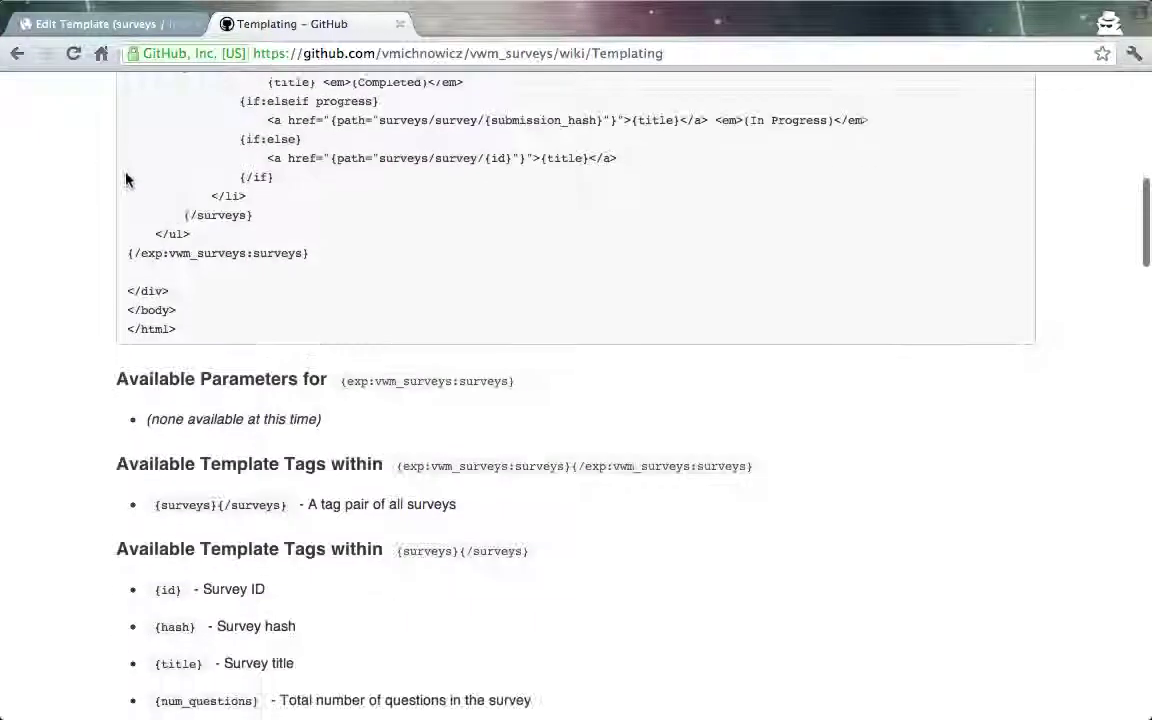
left_click(185, 326, "shift")
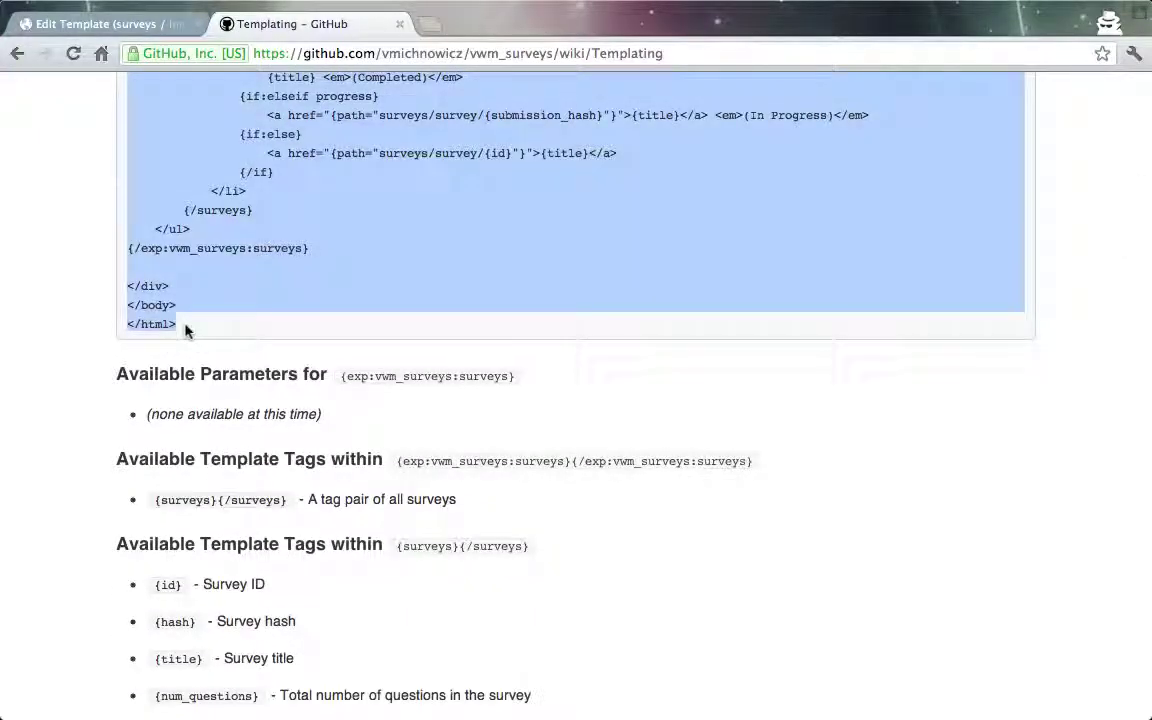
key("ctrl+c")
- Paste the copied example code into the surveys/index template, save it and return to the Template Manager
left_click(141, 24)
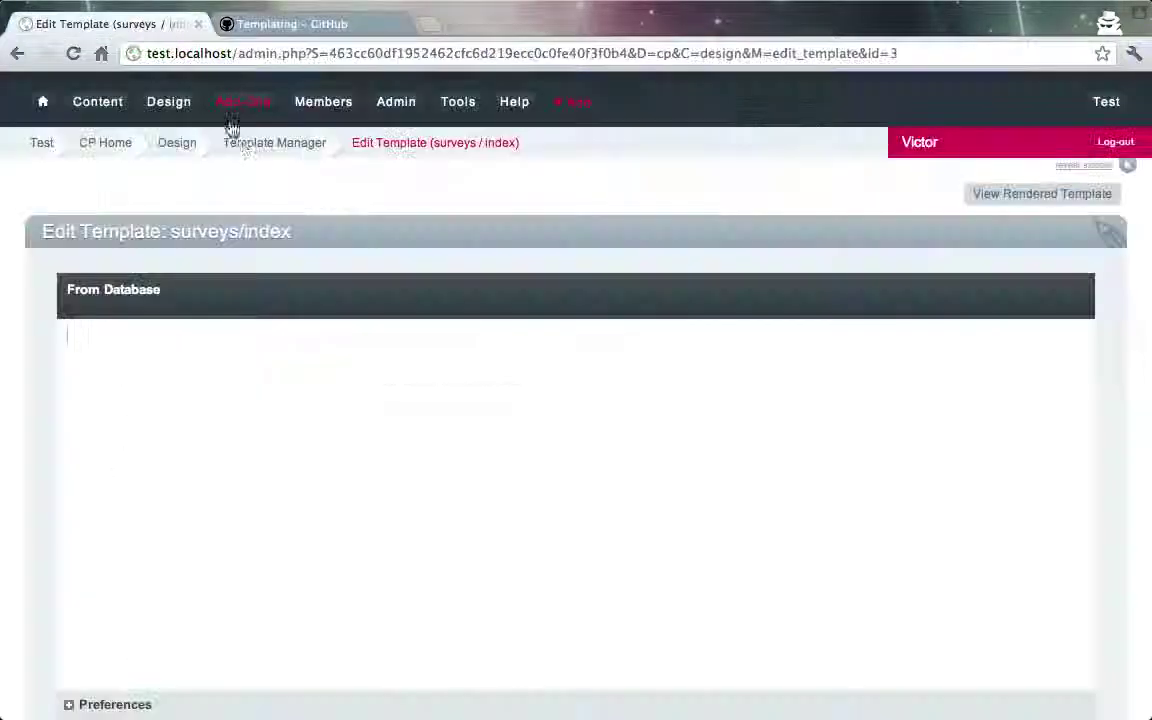
left_click(267, 329)
key("ctrl+v")
scroll(22, 450, "down", 3)
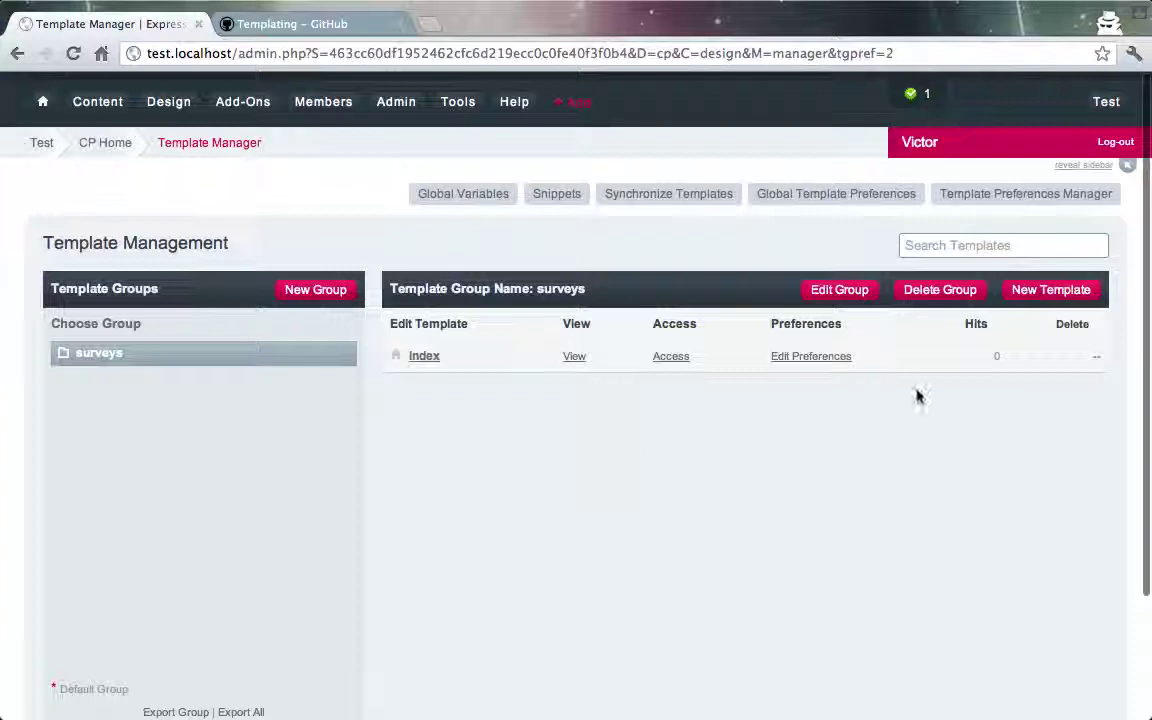
- Create an empty Web Page template named survey in the surveys group and open it for editing
left_click(1050, 290)
left_click(804, 286)
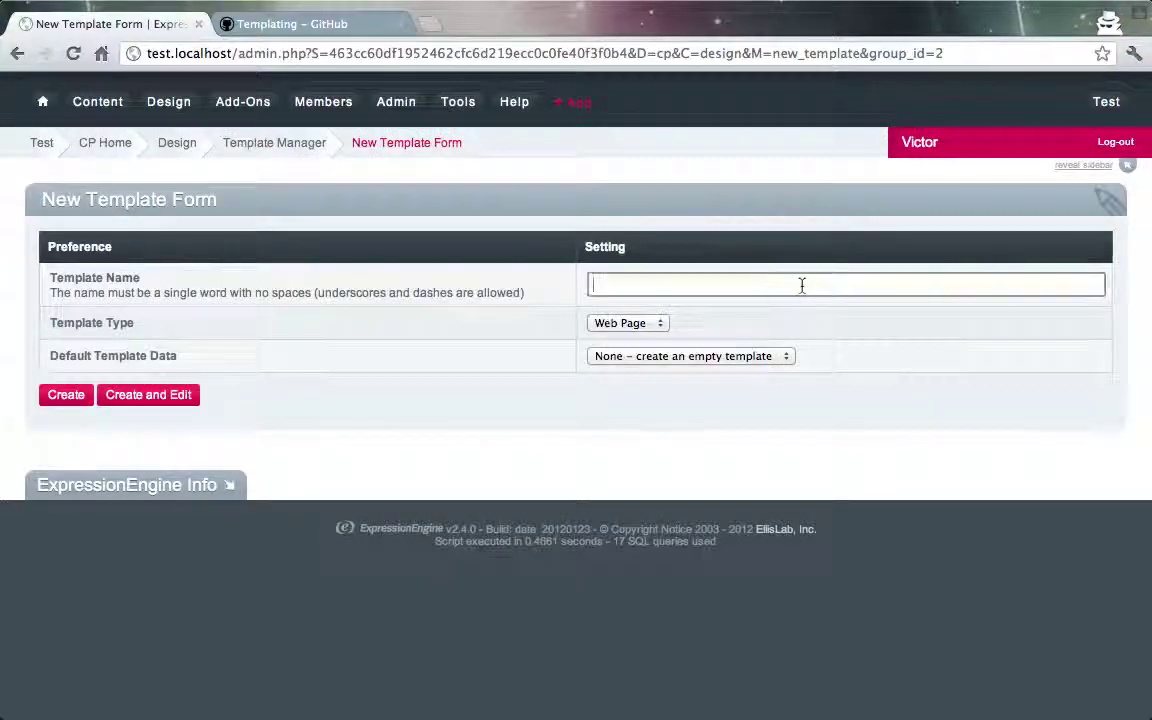
type("a")
key("BackSpace")
type("survey")
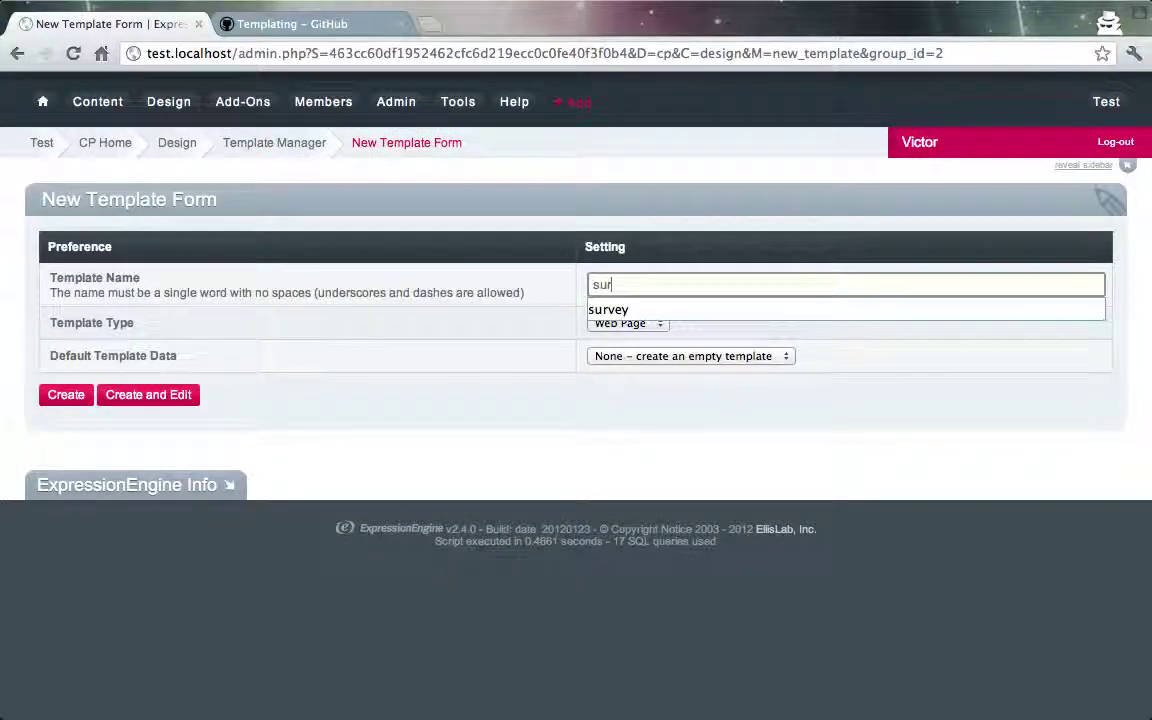
left_click(180, 398)
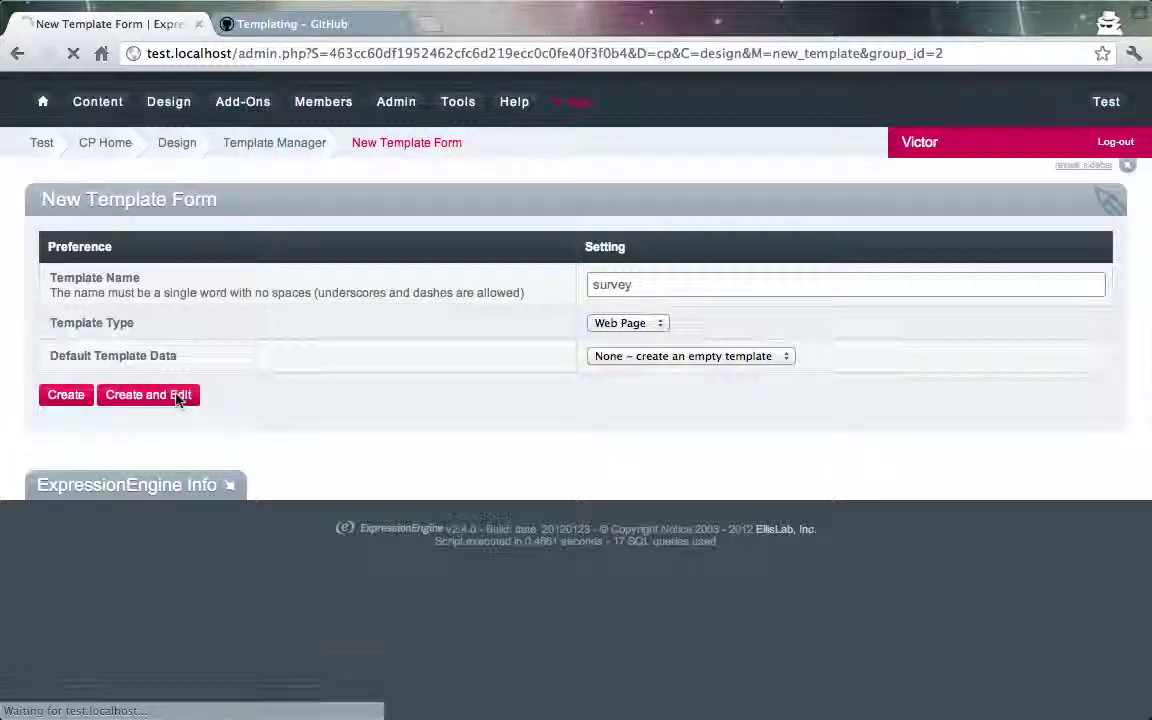
- Copy the complete example template code for {exp:vwm_surveys:survey} from the Templating wiki page on GitHub
left_click(354, 36)
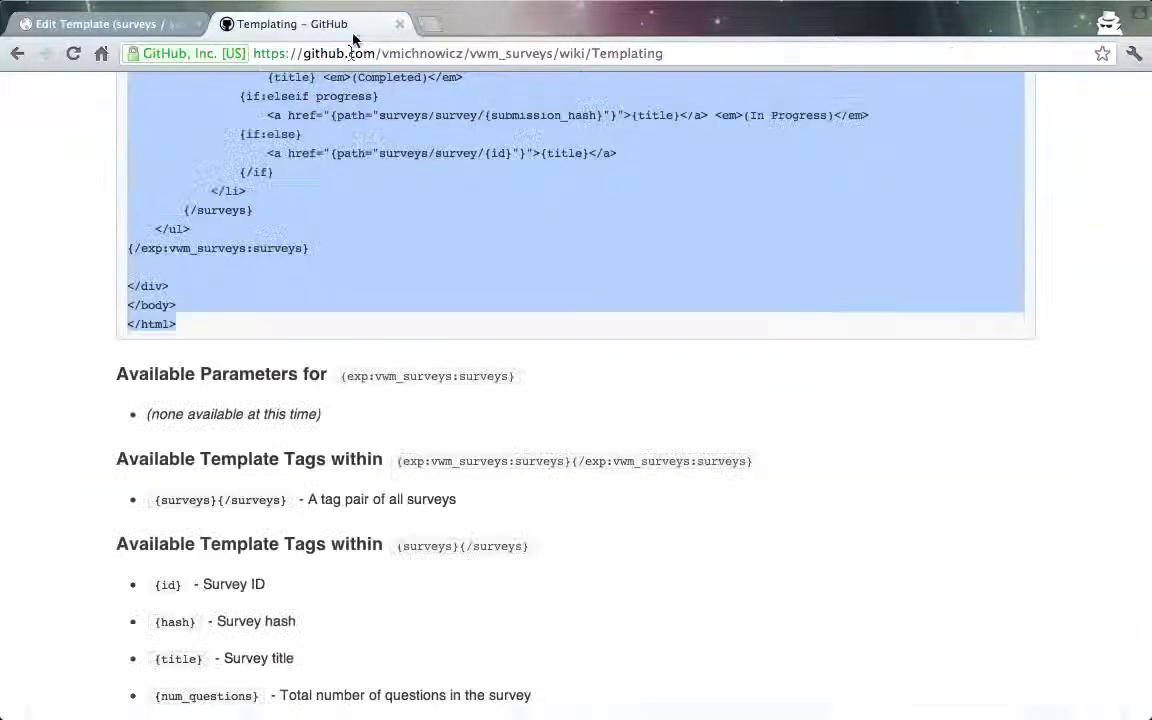
scroll(244, 445, "down", 8)
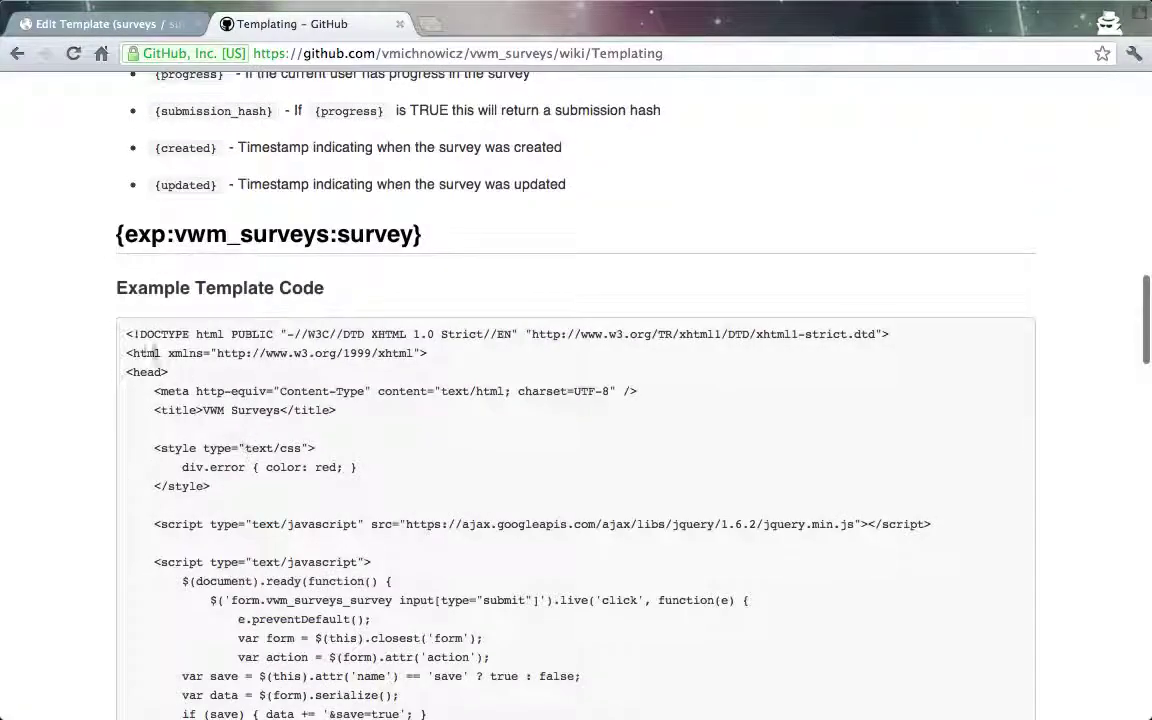
scroll(254, 482, "down", 10)
scroll(254, 482, "down", 10)
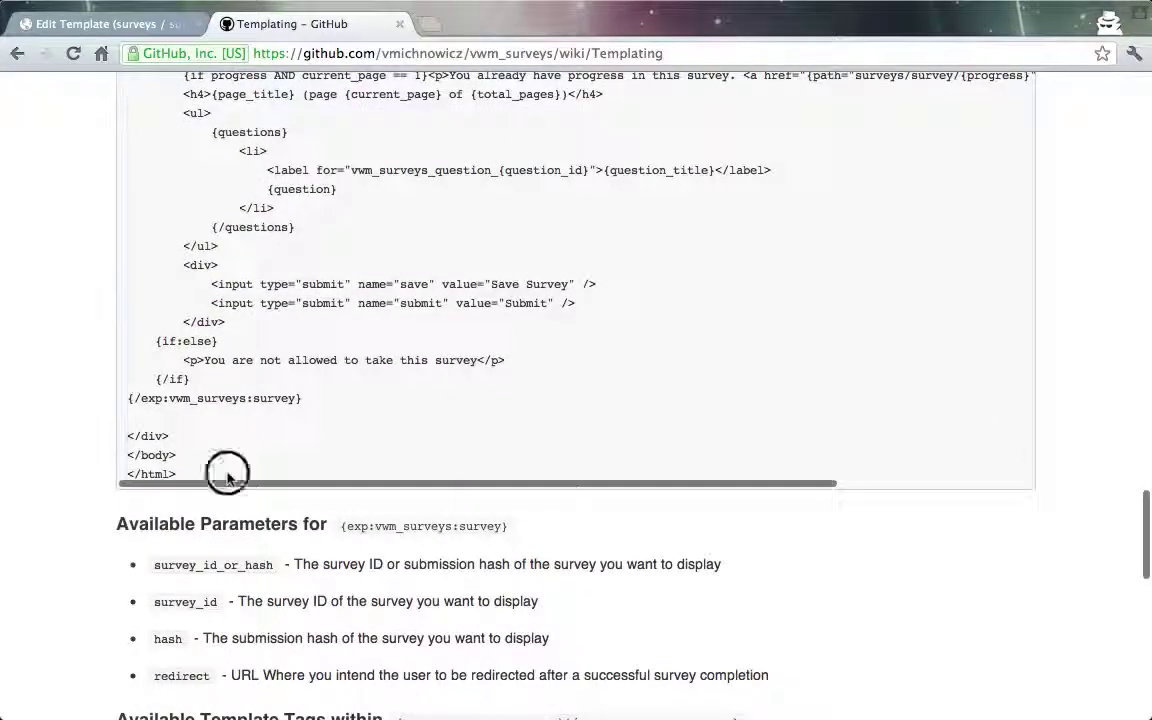
triple_click(226, 471)
- Paste the copied example code into the surveys/survey template, save it and finish editing
left_click(99, 26)
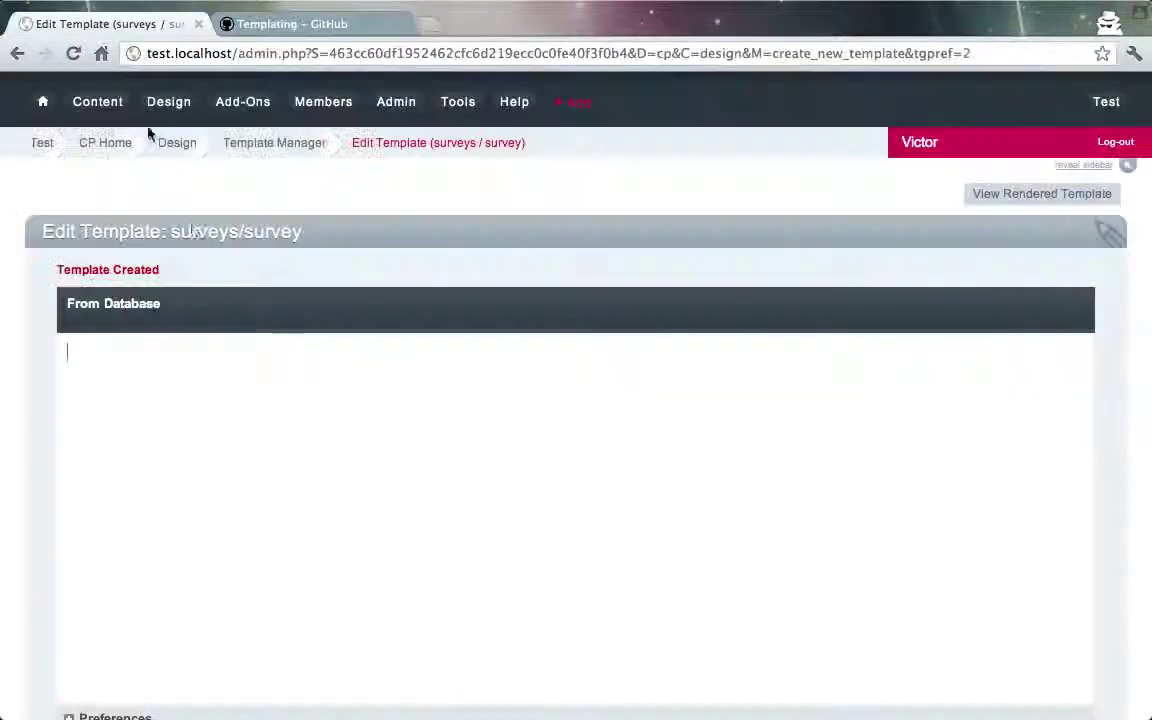
key("ctrl+v")
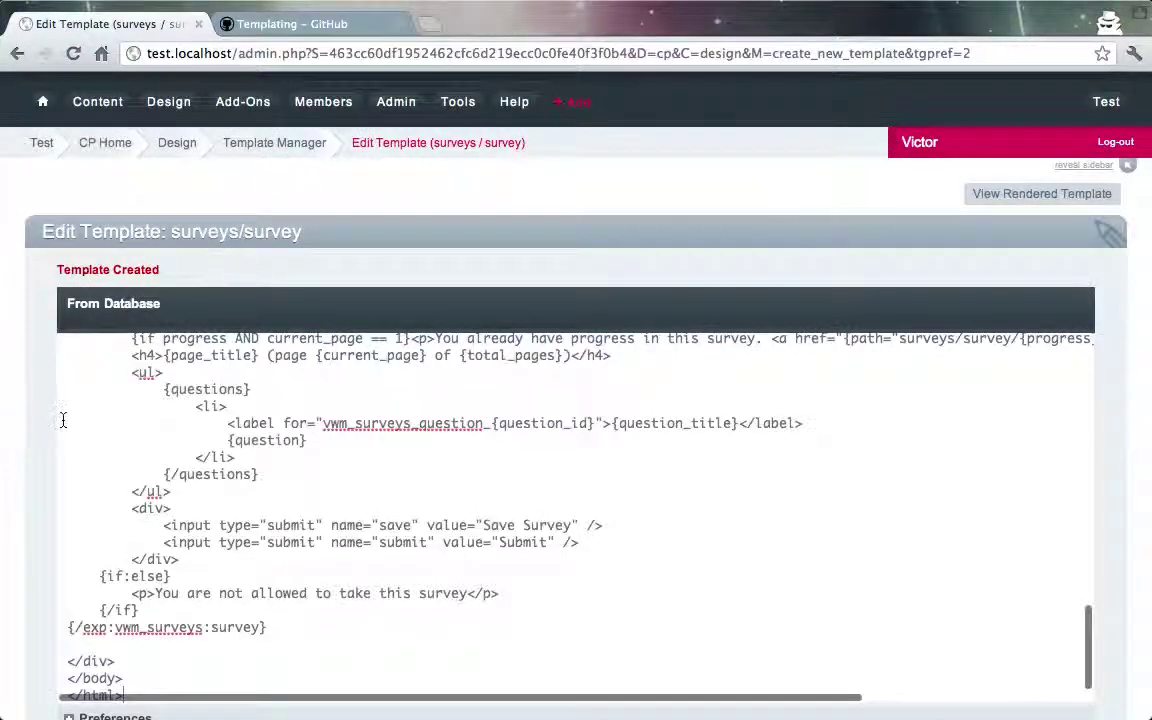
scroll(62, 416, "down", 5)
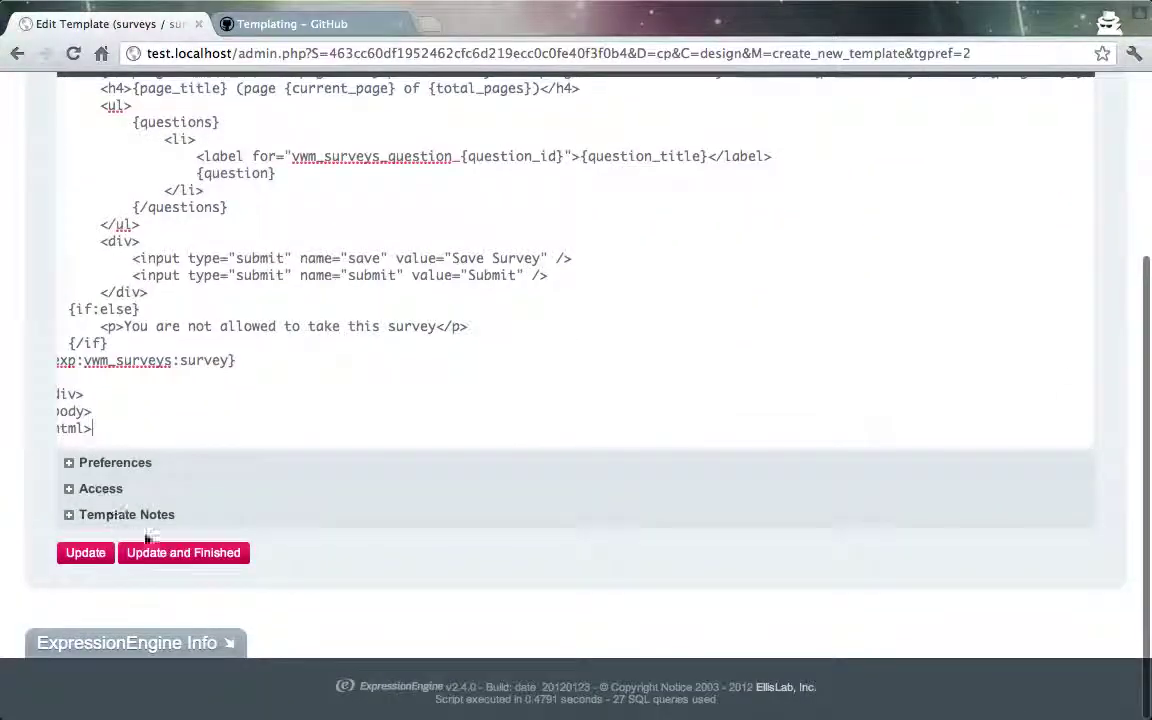
left_click(153, 557)
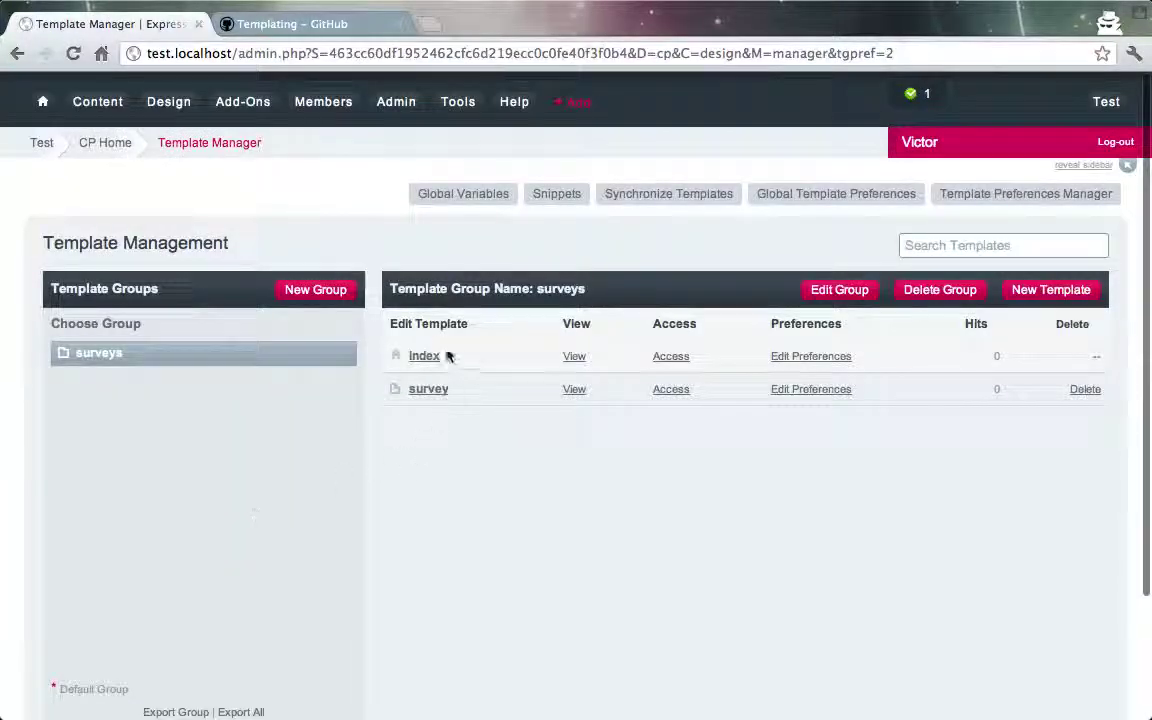
- Open the site in a new tab, load test.localhost/index.php/surveys and open My First Survey
right_click(1108, 103)
left_click(1058, 118)
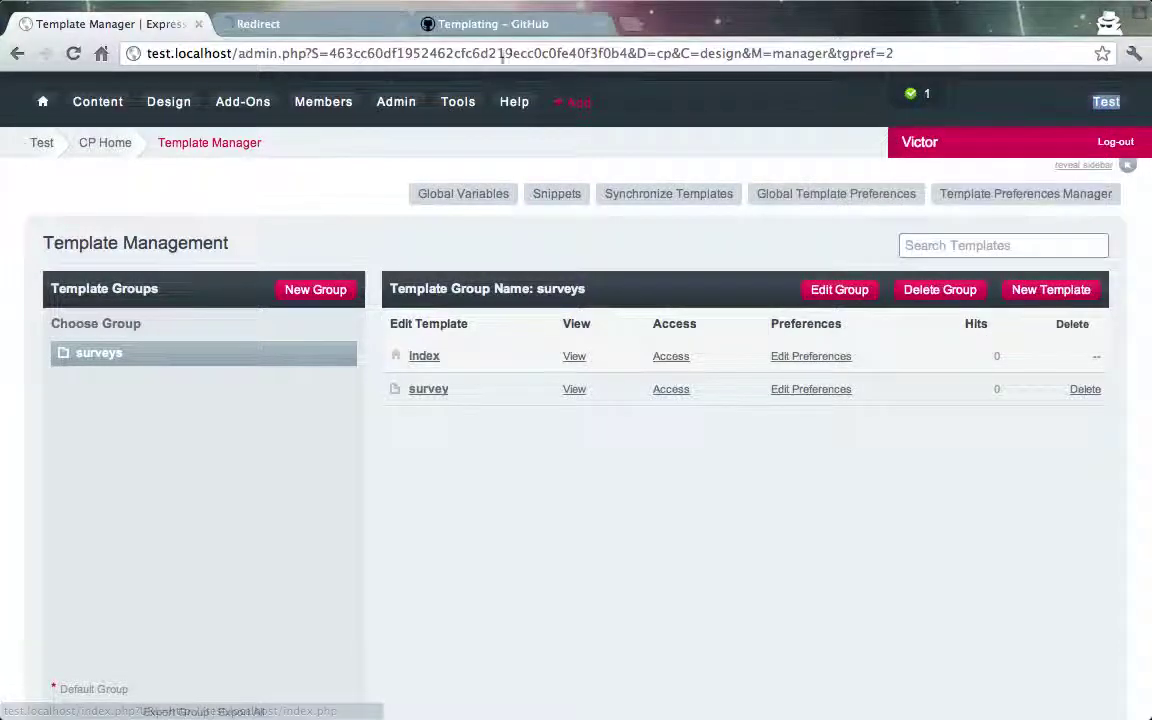
left_click(309, 26)
left_click(315, 55)
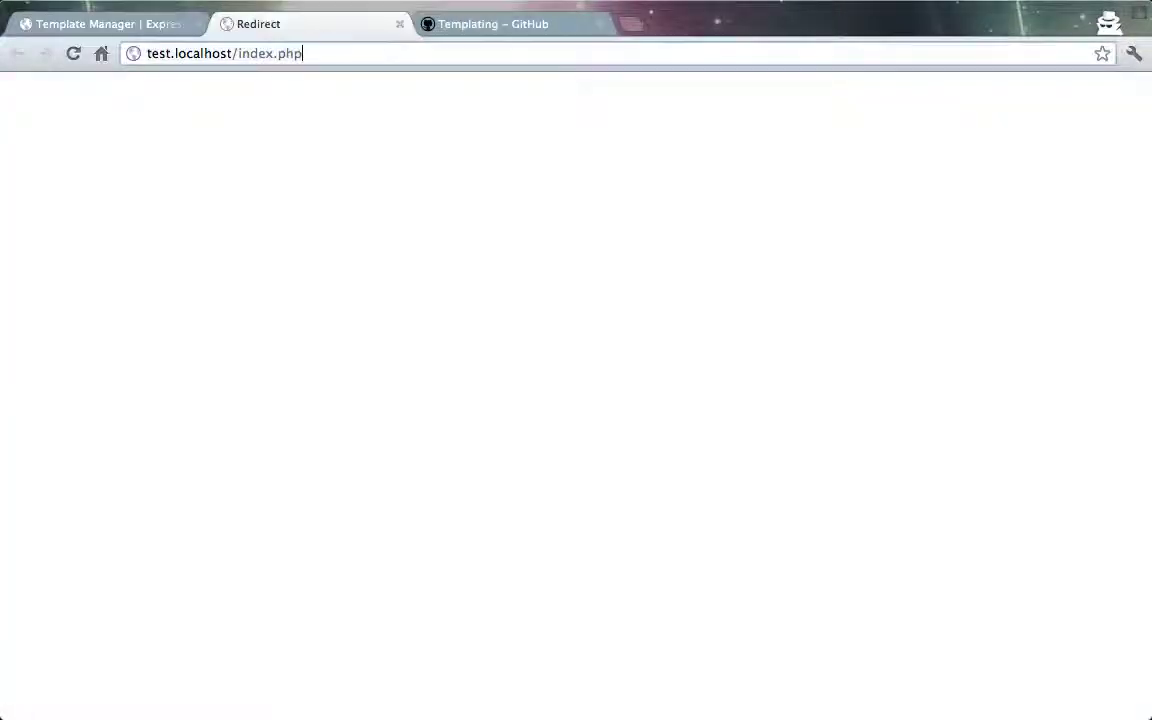
type("/surveys")
key("Return")
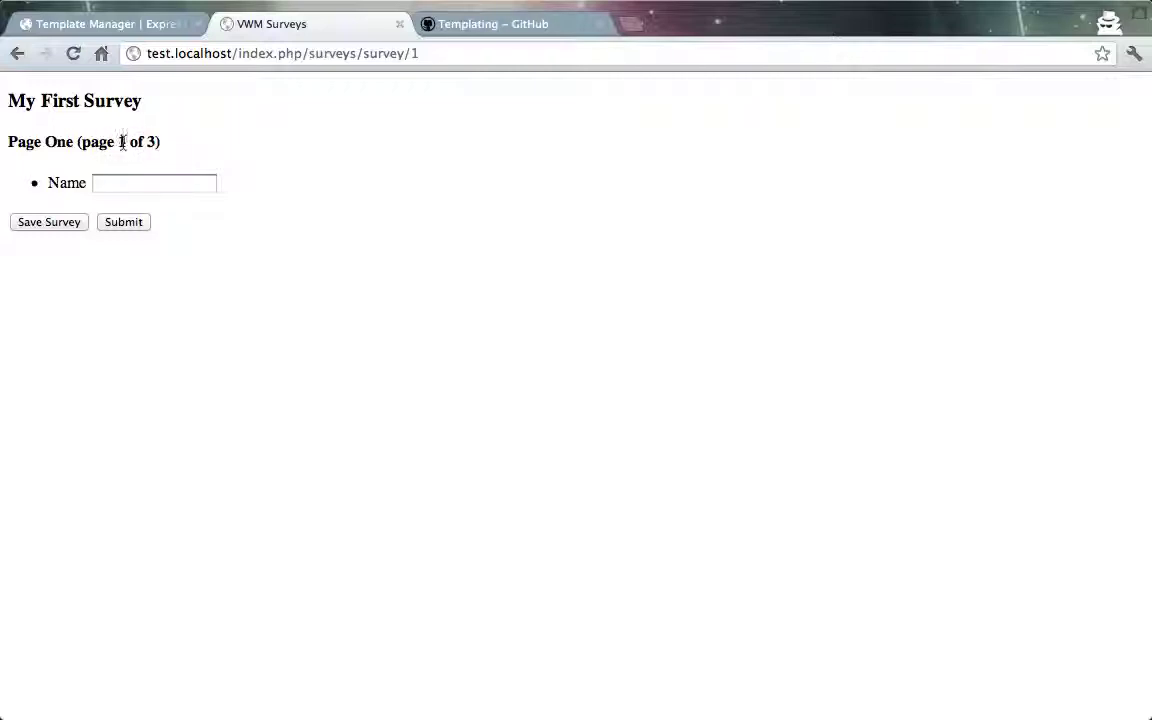
- Submit Page One of My First Survey with an empty name, and again with the respondent's name filled in
left_click(141, 191)
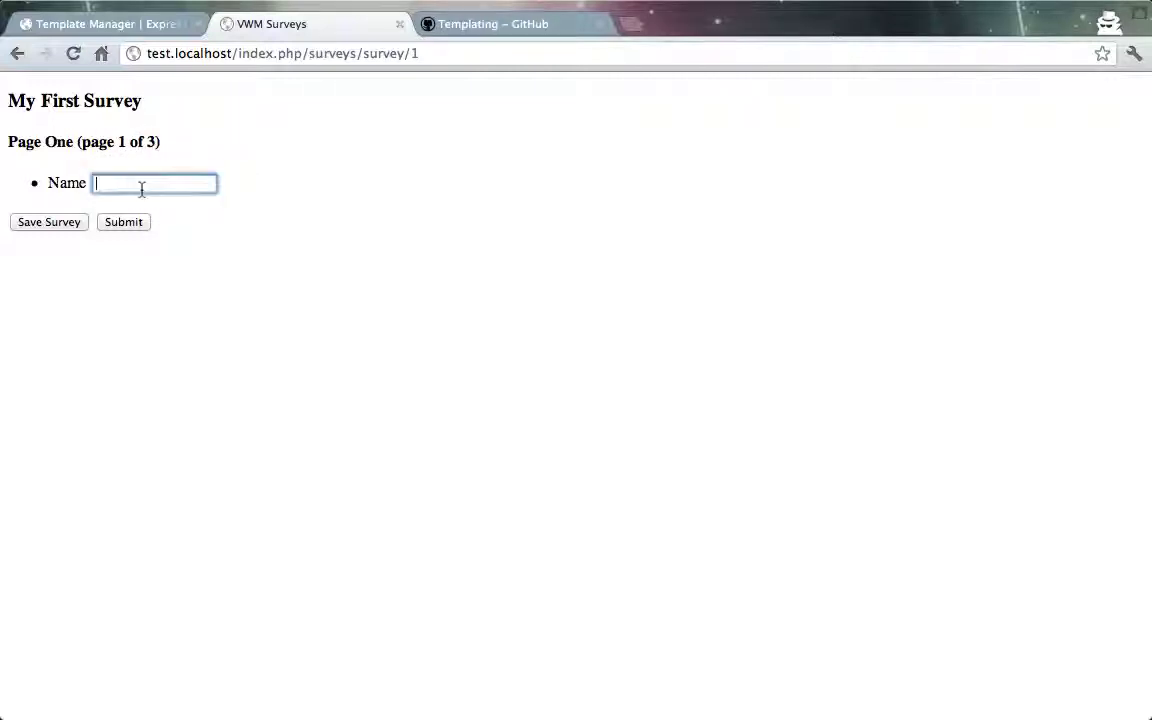
left_click(124, 222)
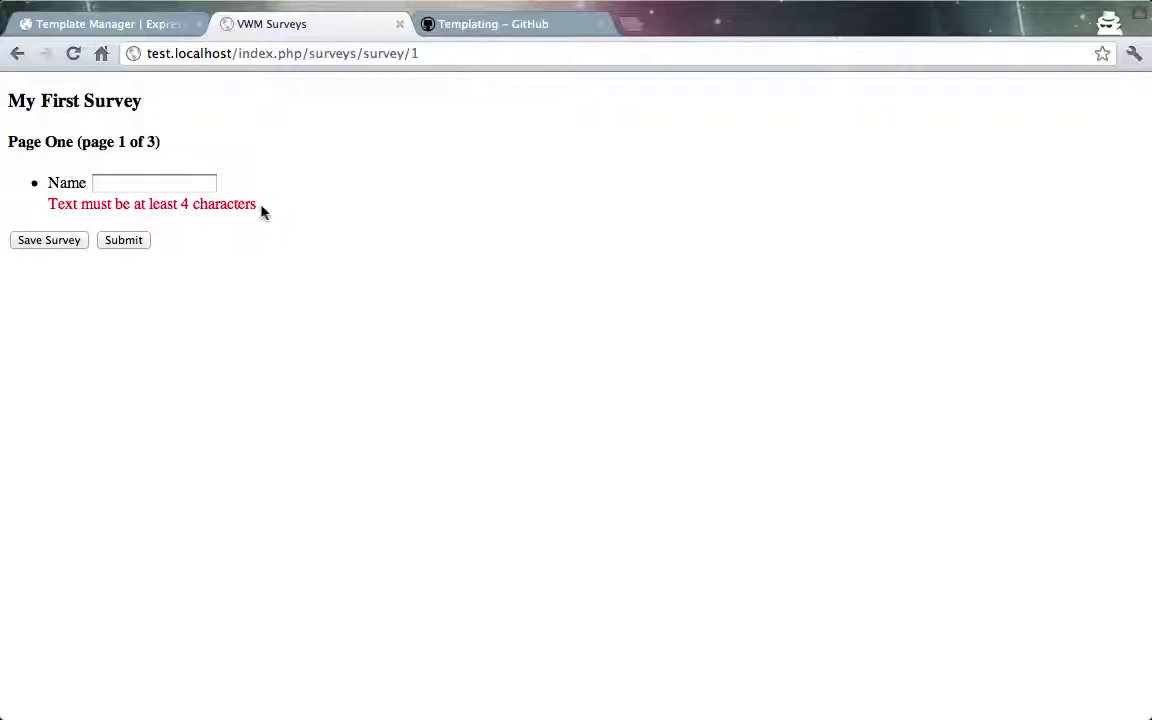
left_click(173, 182)
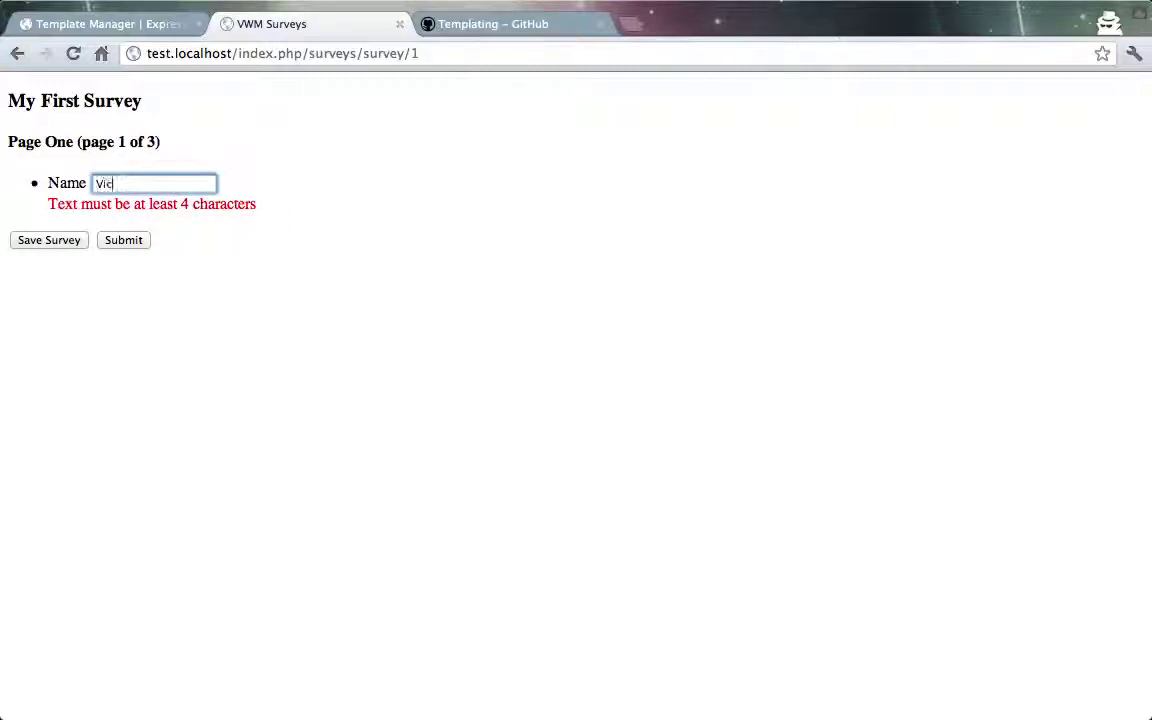
left_click(122, 238)
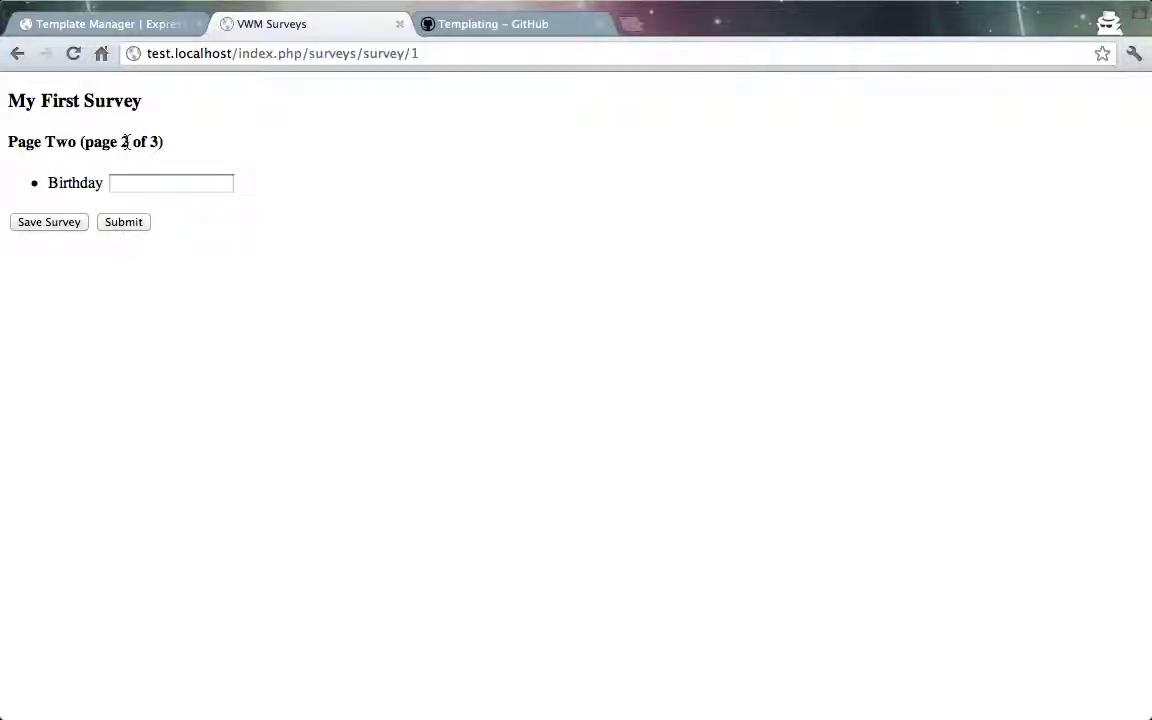
- Try to submit Page Two with the invalid text "0jawoifjas" as the Birthday answer
left_click(169, 187)
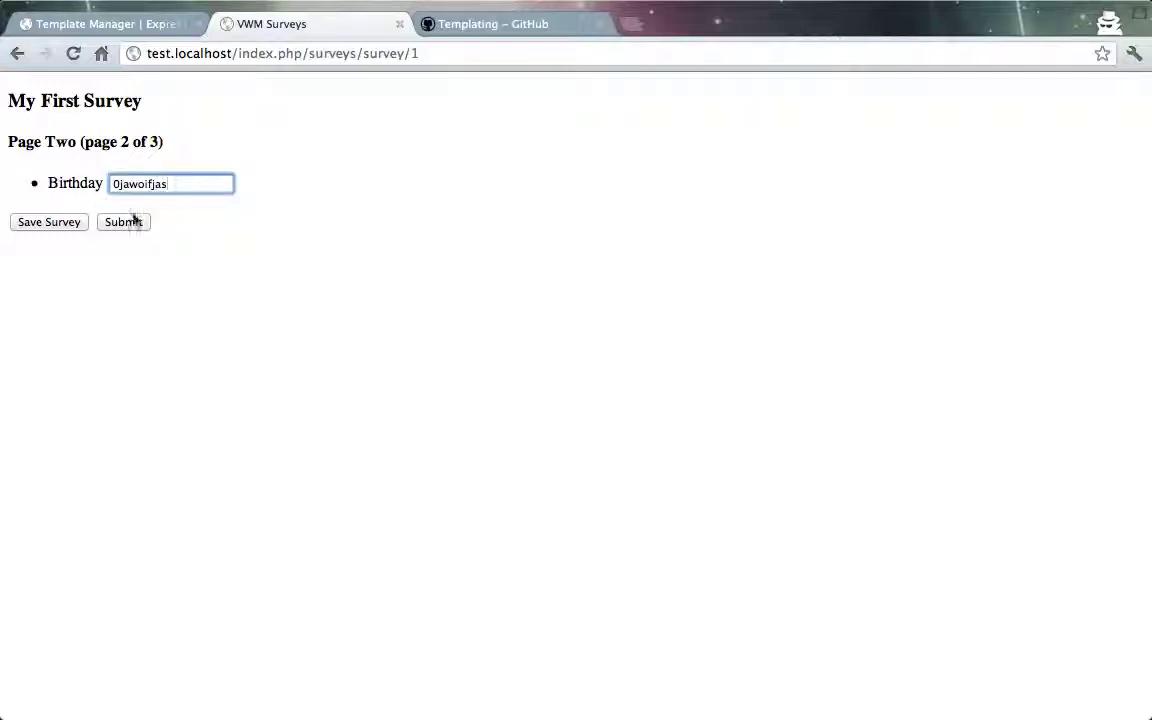
left_click(133, 219)
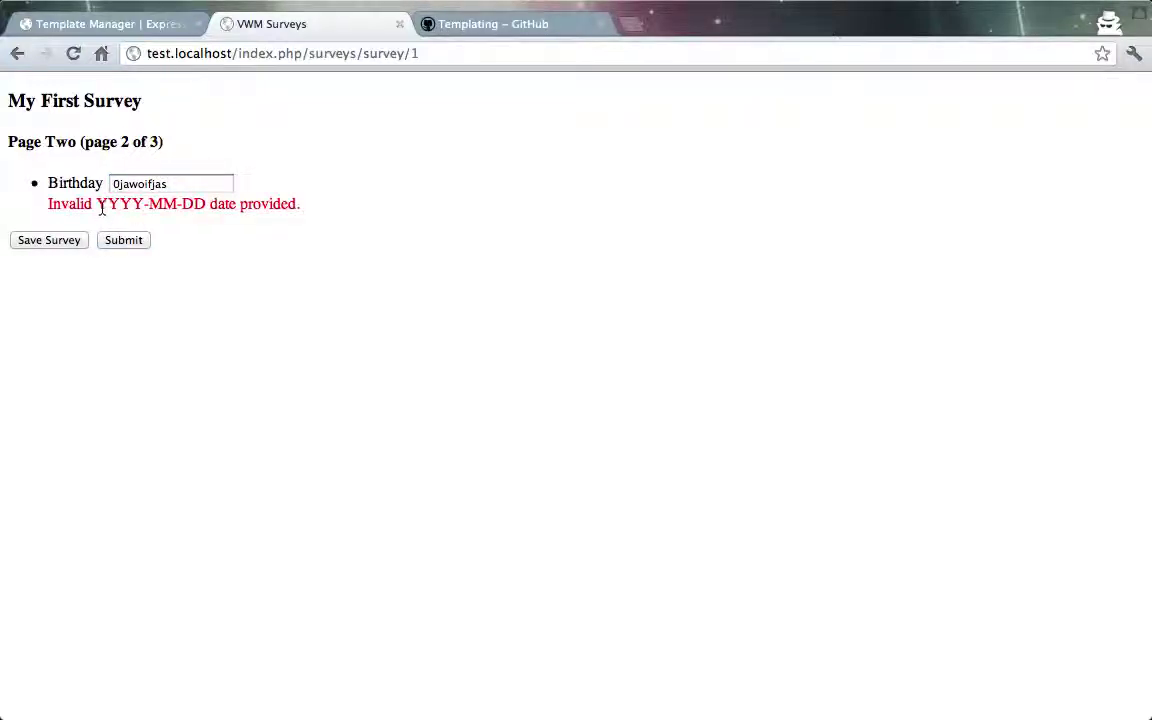
- Replace the Birthday answer with a valid date of birth in YYYY-MM-DD form and submit Page Two
left_click_drag(100, 204, 146, 203)
left_click(64, 181)
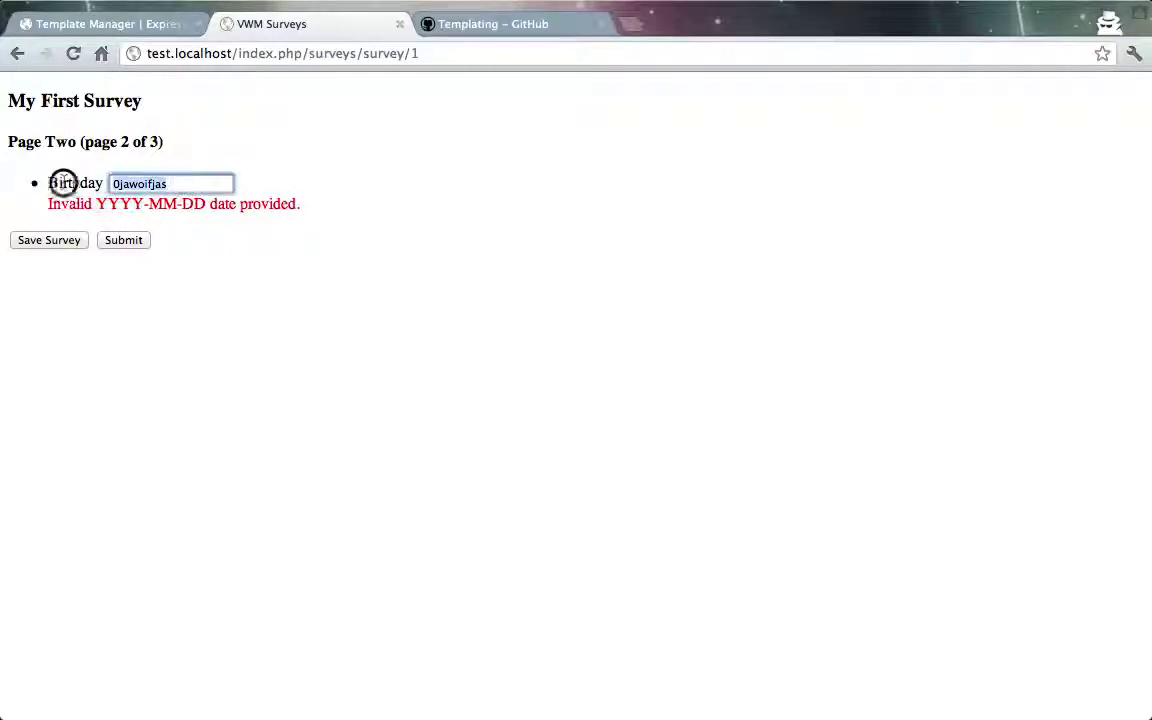
type("198")
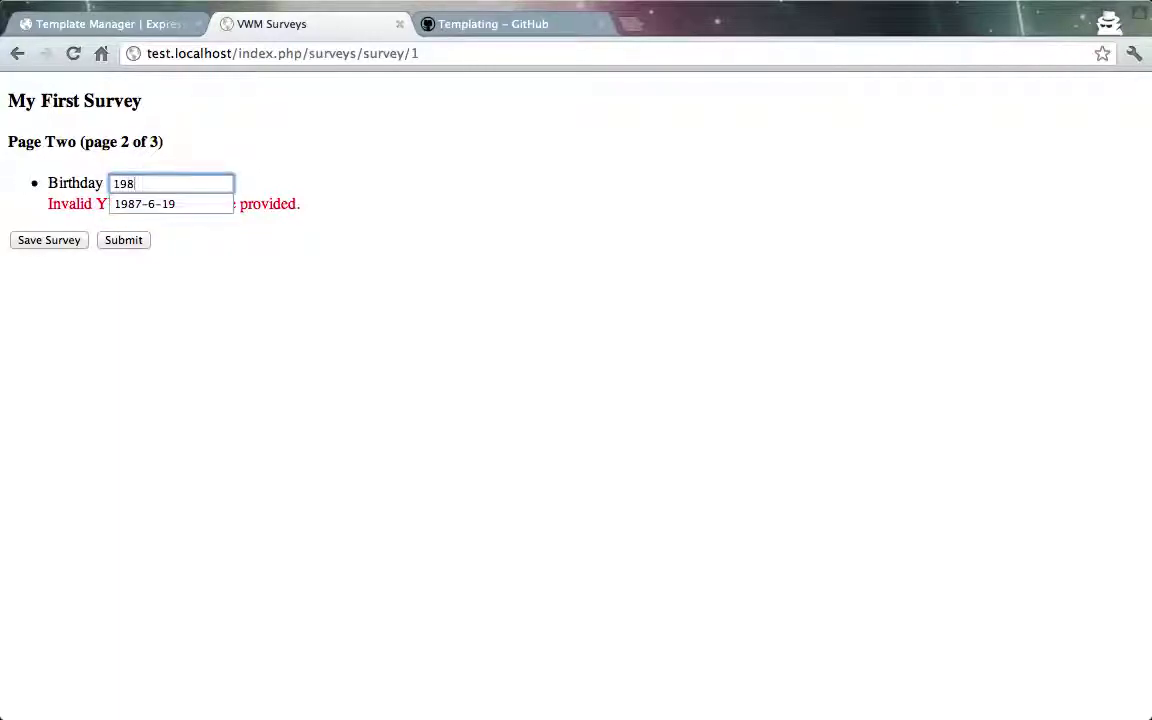
key("Down")
key("Return")
left_click(122, 241)
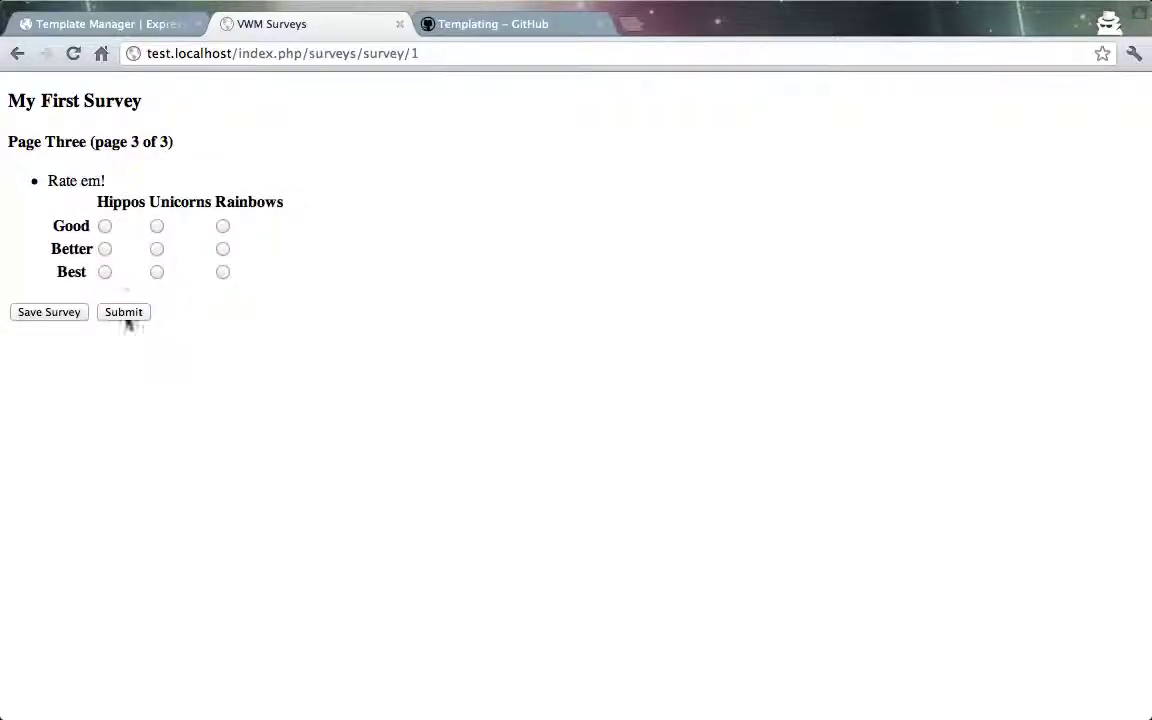
- Try to submit Page Three with no ratings, and again with Unicorns chosen for Good, Better and Best
left_click(124, 312)
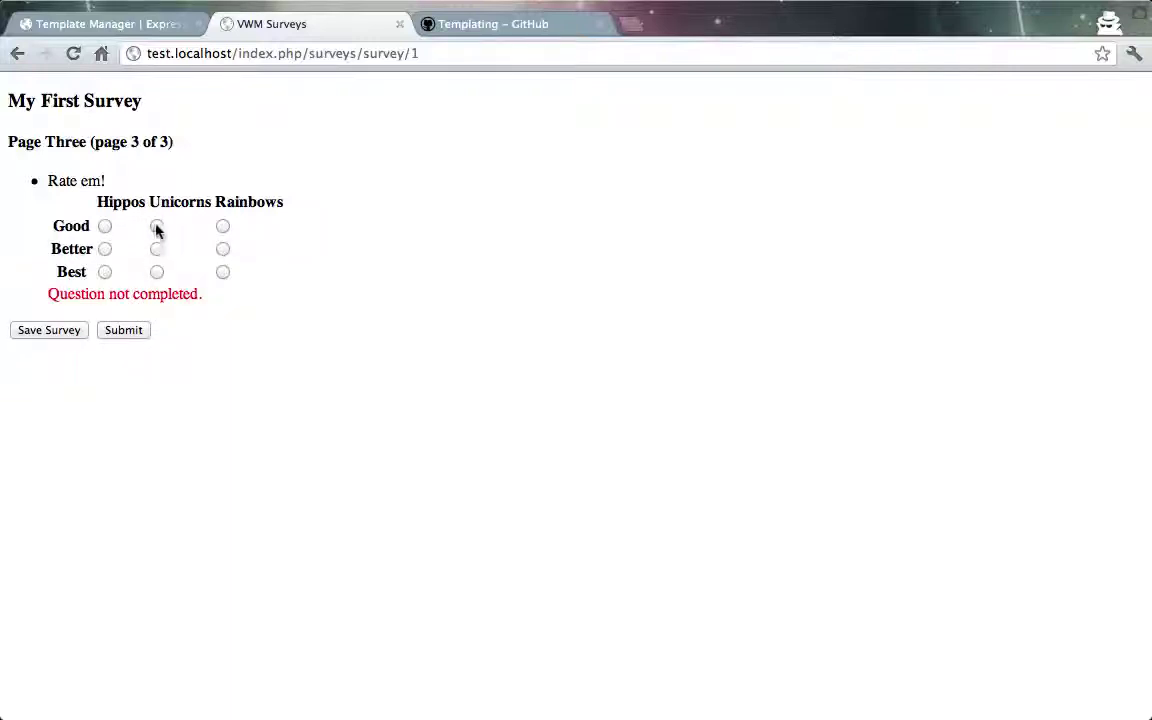
left_click(157, 227)
left_click(157, 249)
left_click(123, 329)
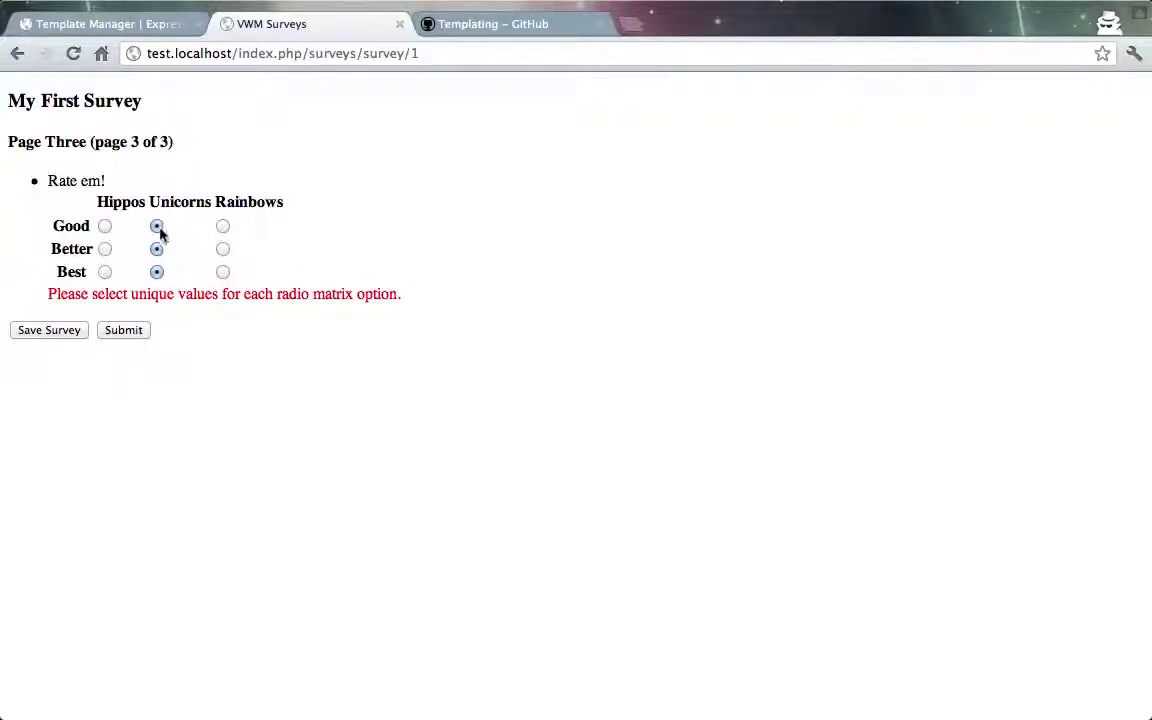
- Rate Hippos as Good, Rainbows as Better and Unicorns as Best, and submit Page Three to complete the survey
left_click(157, 272)
left_click(105, 226)
left_click(123, 329)
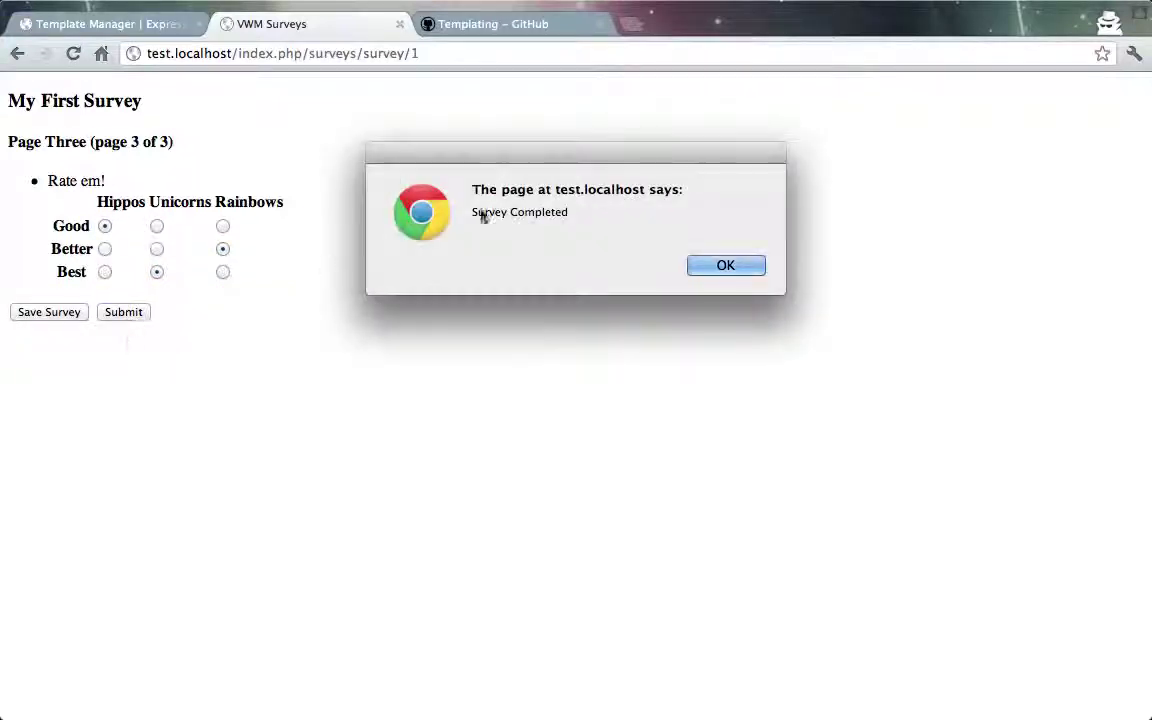
left_click(738, 265)
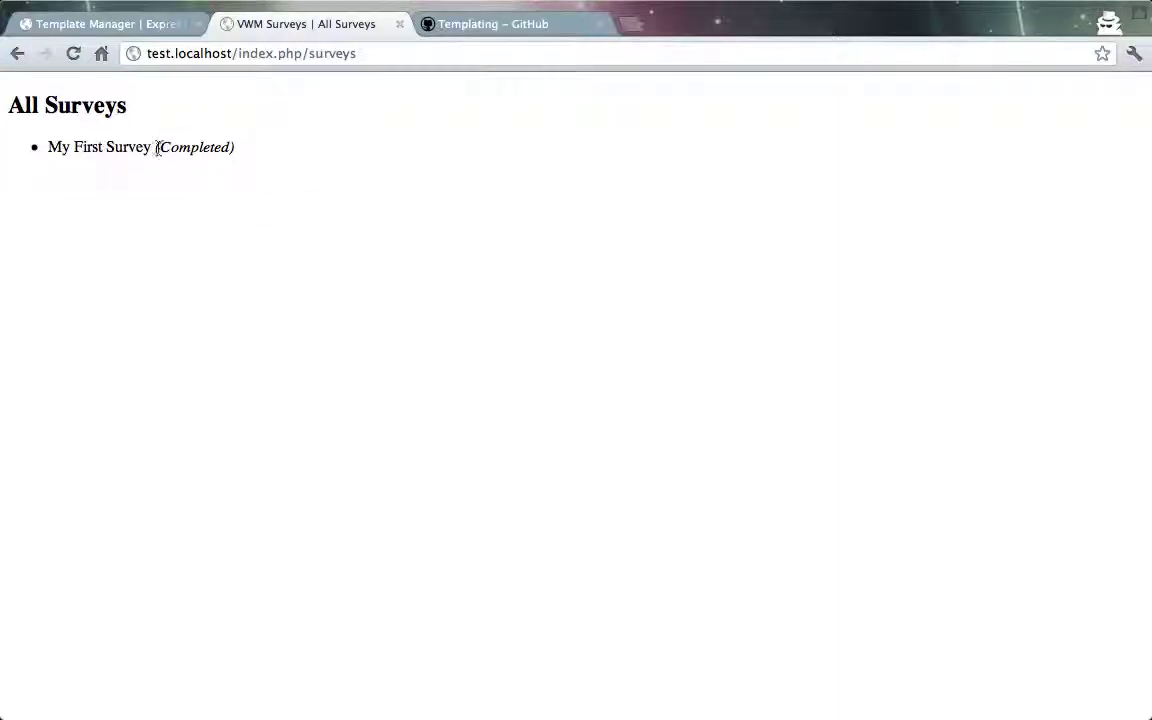
- Check the survey's status on the All Surveys page and reopen it at test.localhost/index.php/surveys/survey/1
left_click_drag(157, 146, 229, 146)
left_click(387, 58)
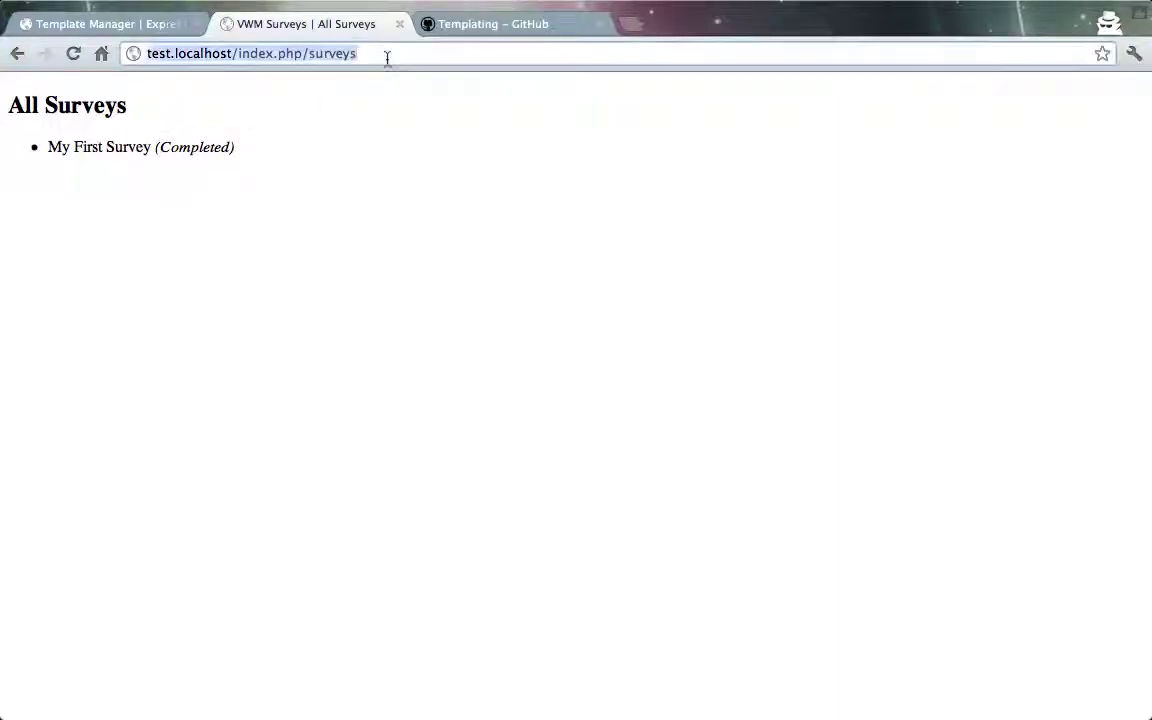
double_click(387, 58)
key("Right")
type("/")
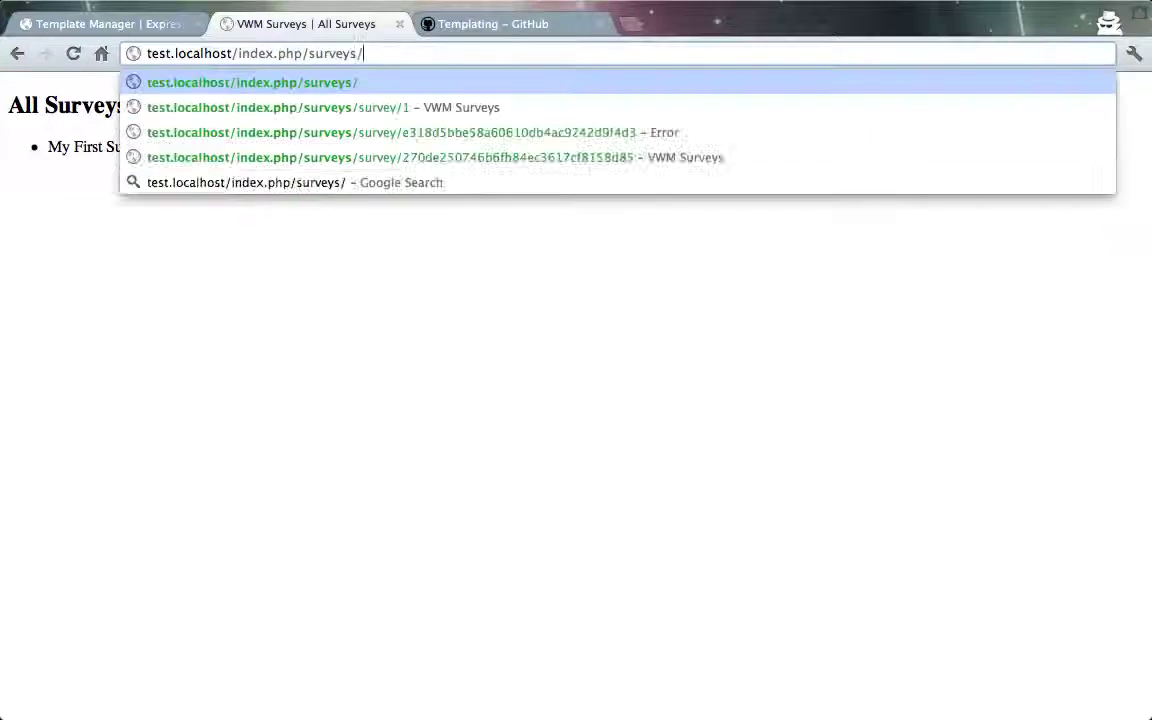
key("Down")
key("Return")
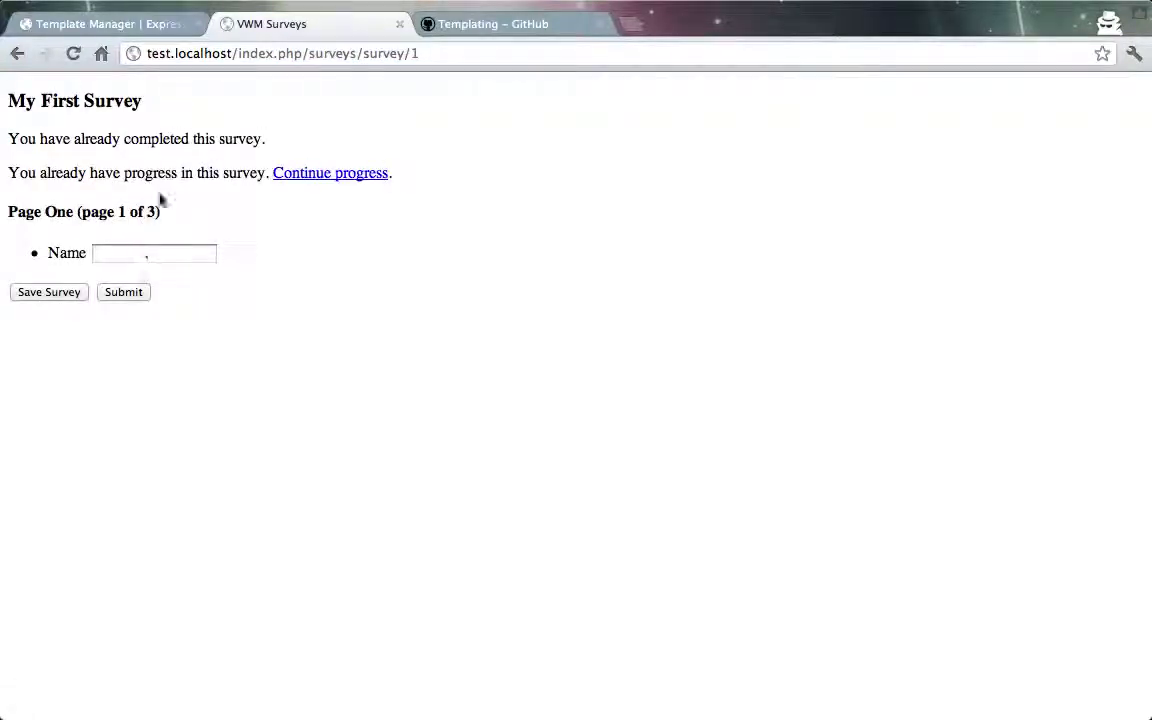
- Return to the ExpressionEngine control panel and open the VWM Surveys module from the installed modules
left_click(130, 35)
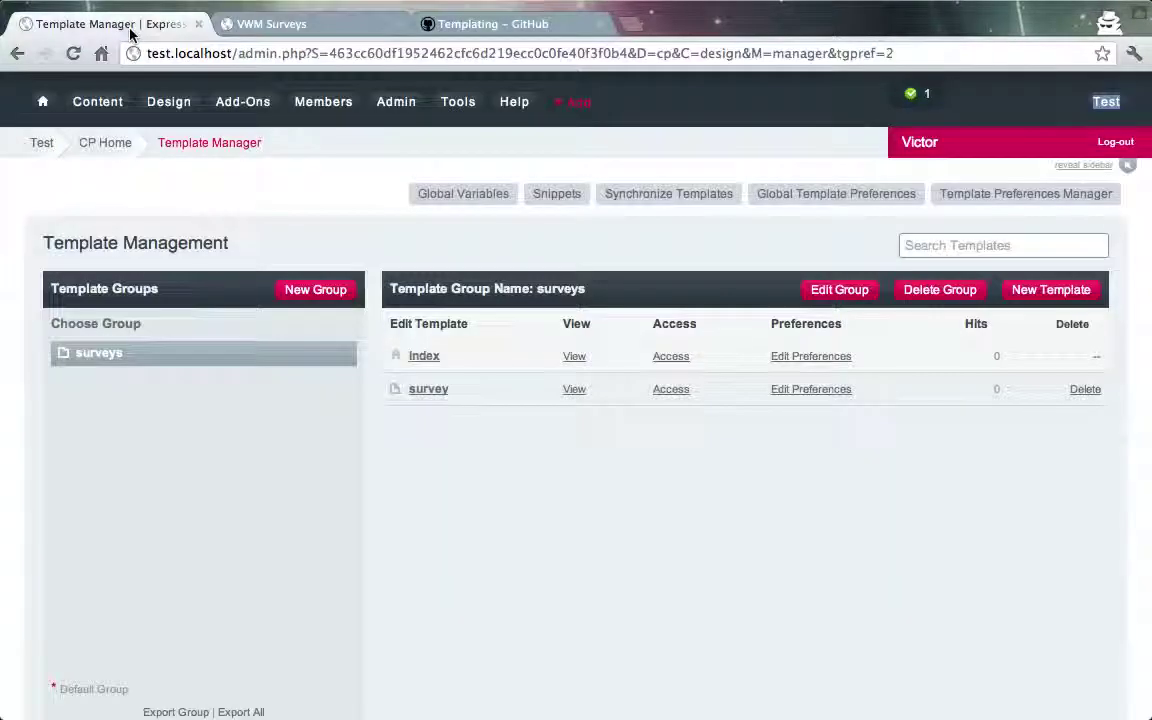
mouse_move(239, 110)
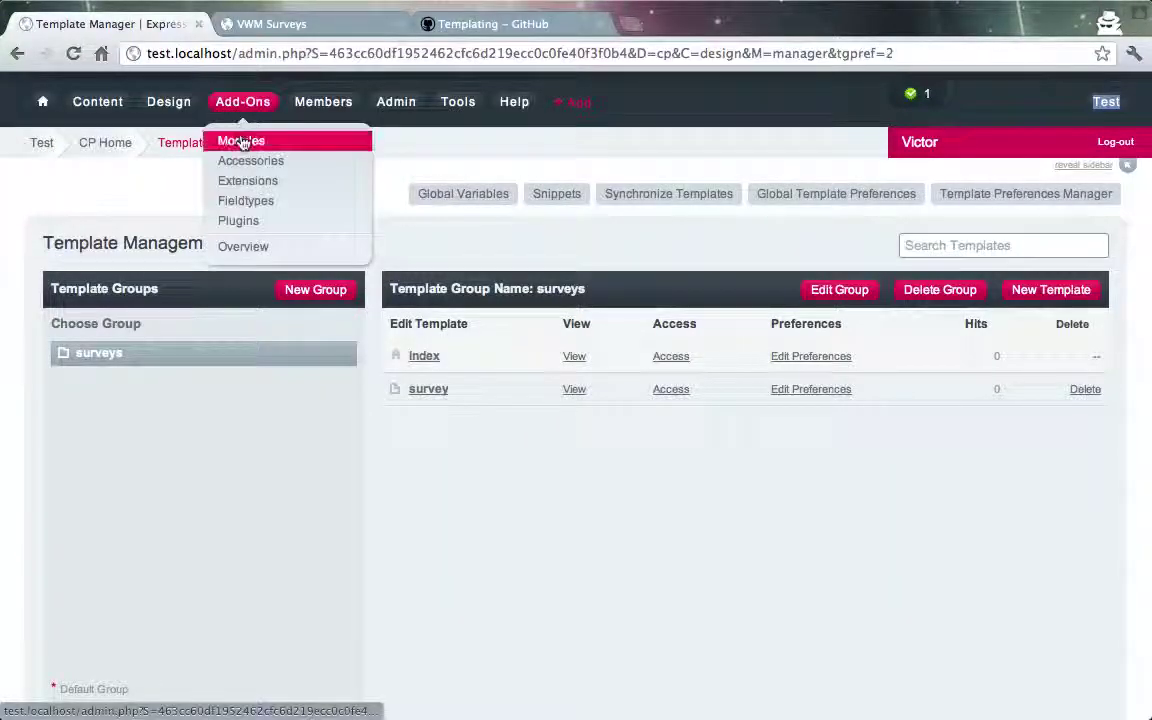
left_click(241, 141)
scroll(298, 414, "down", 5)
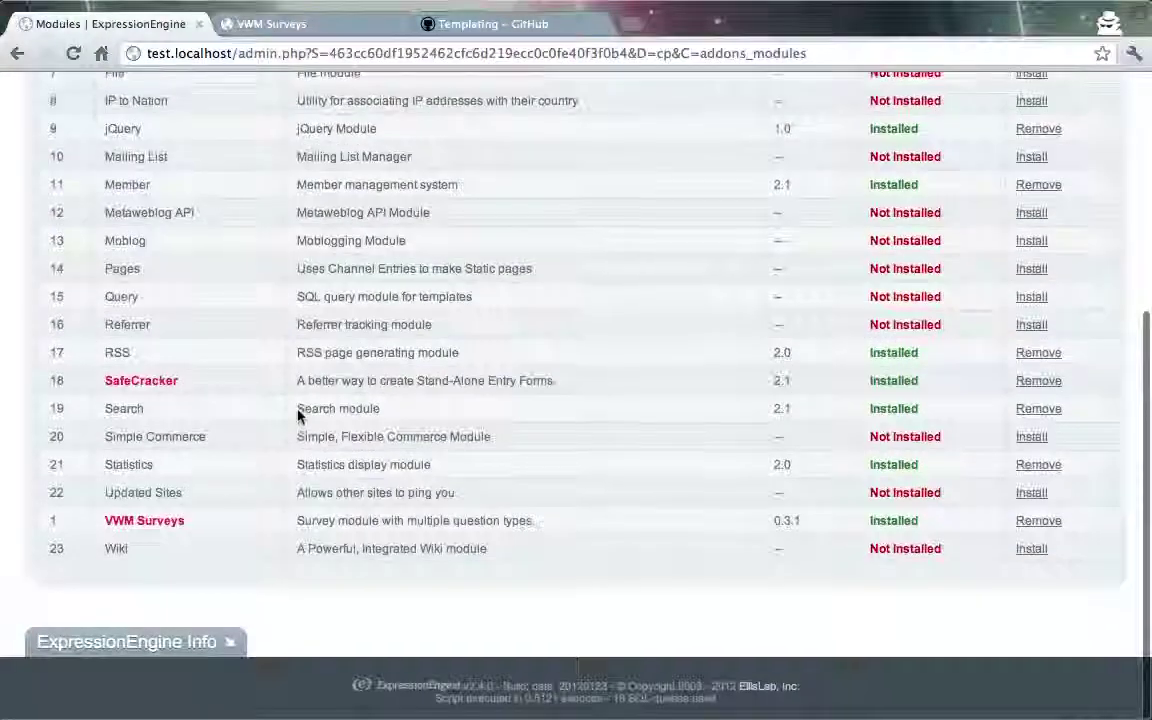
left_click(167, 519)
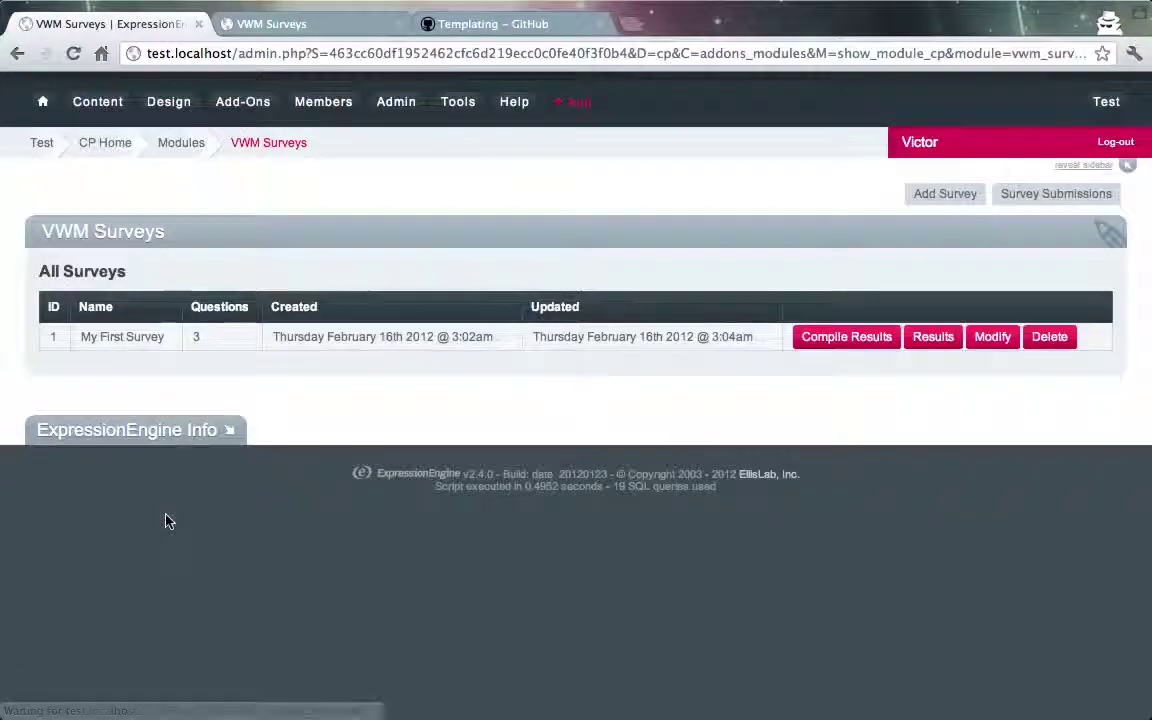
- Compile the results of My First Survey and view the results page with its rating breakdown
left_click(840, 338)
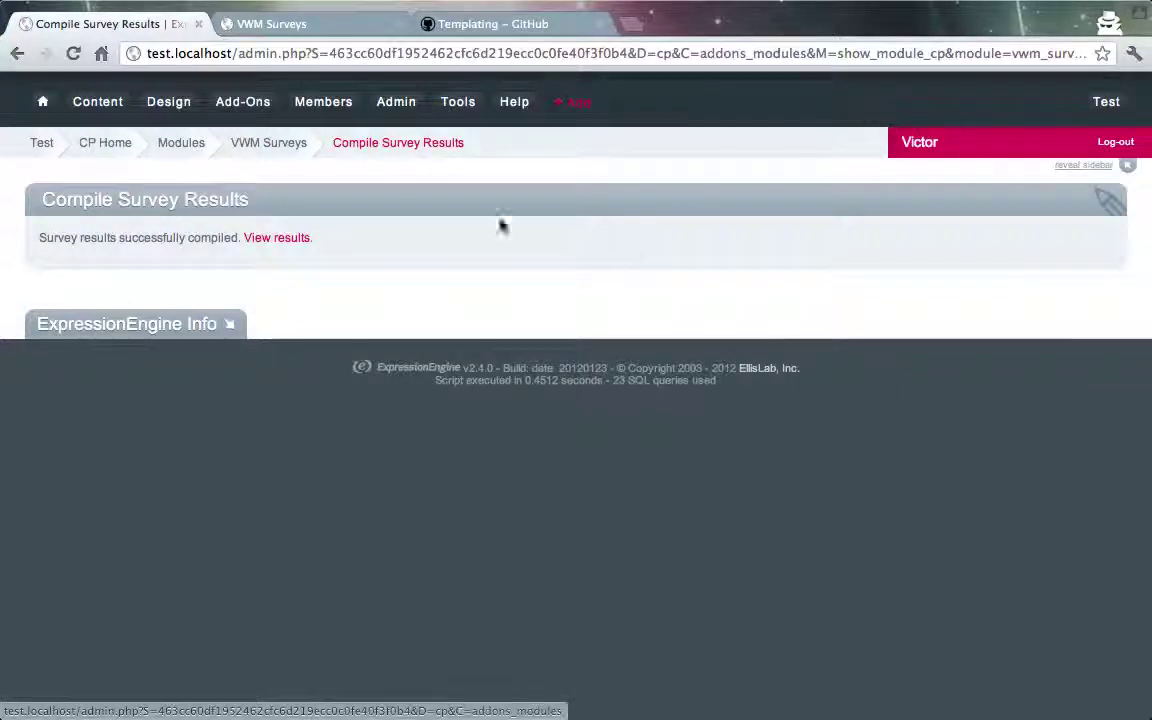
left_click(286, 238)
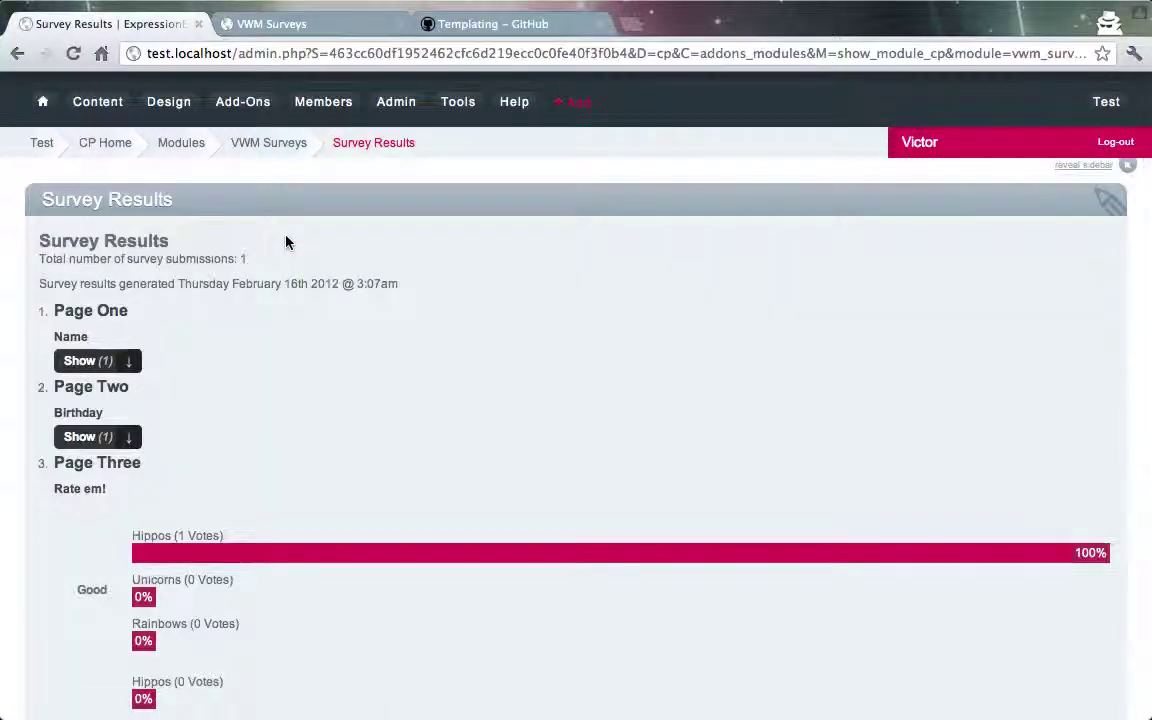
scroll(286, 242, "down", 2)
scroll(286, 242, "down", 3)
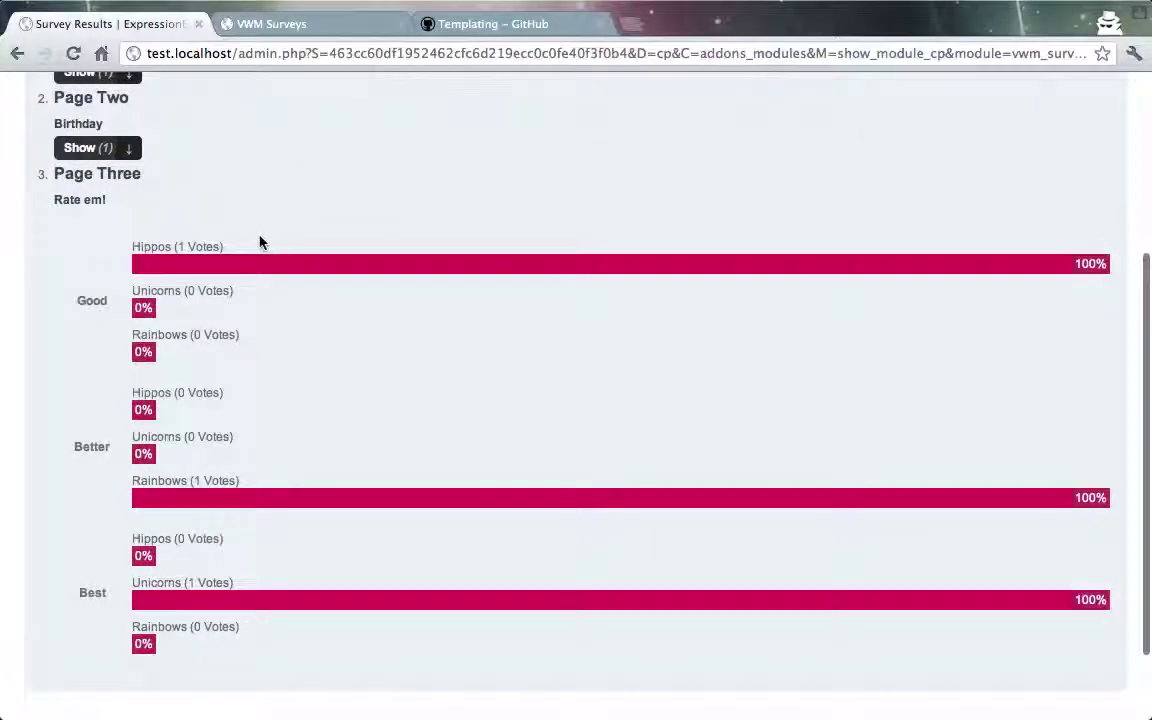
scroll(151, 171, "up", 3)
- Examine the individual Birthday and Name answers and the Rate em! vote breakdown in the survey results
left_click(128, 278)
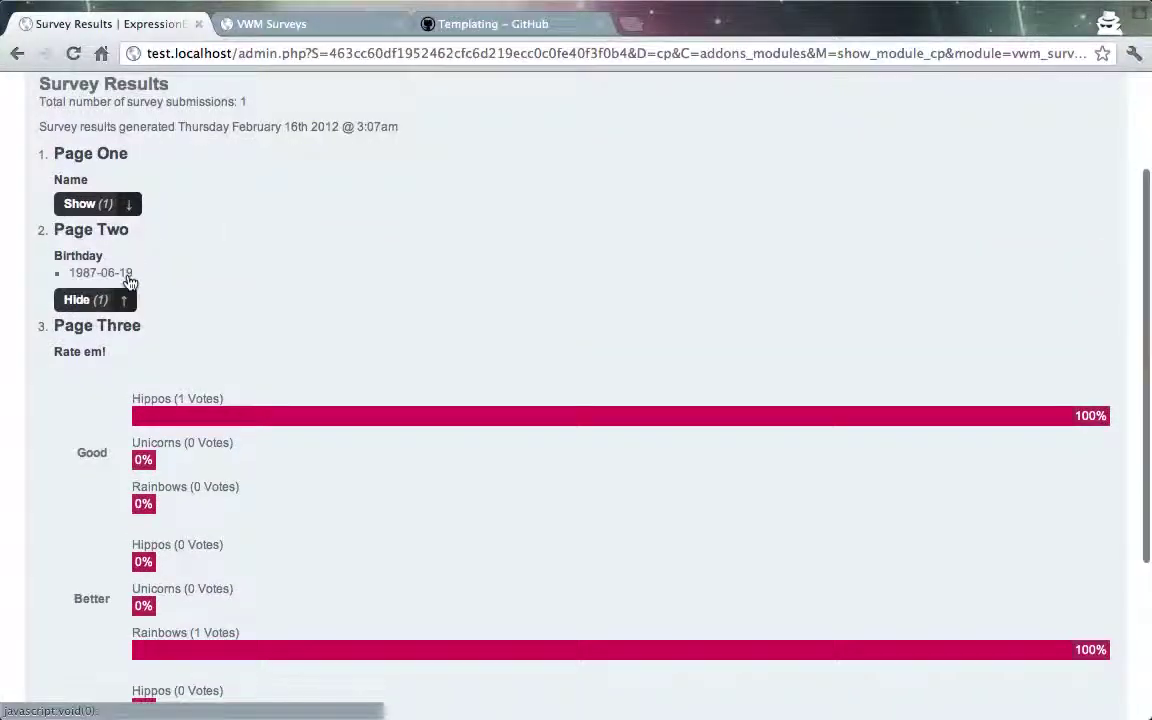
left_click(128, 300)
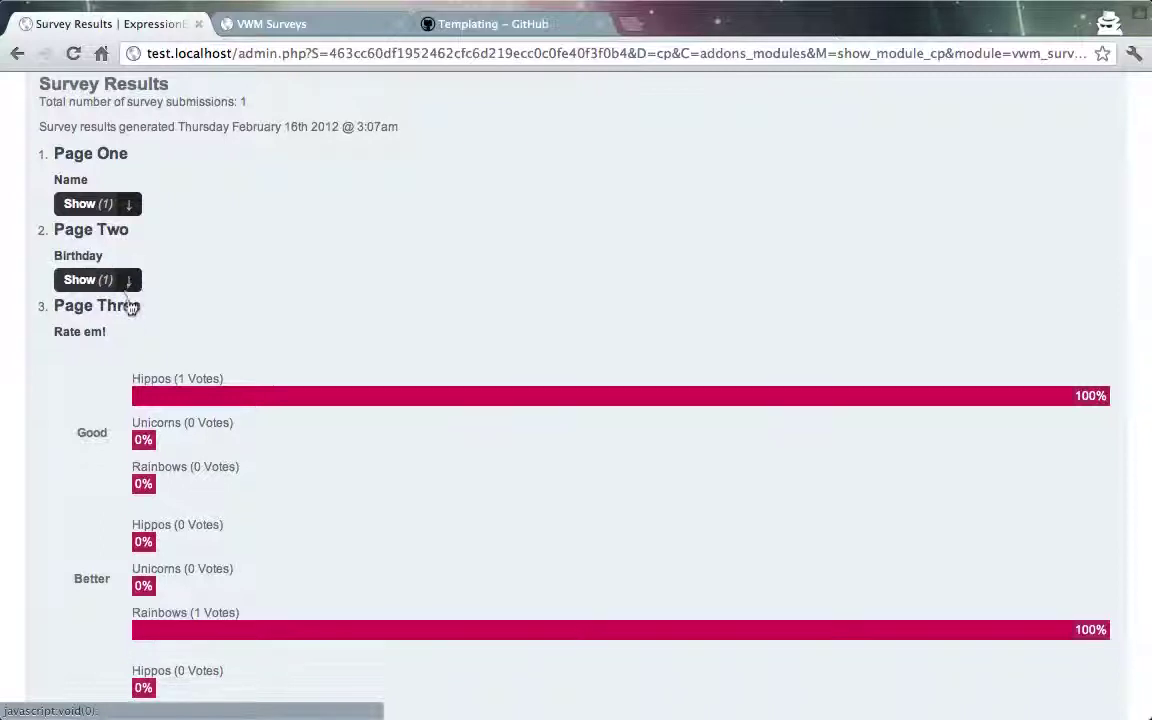
left_click(127, 207)
left_click(132, 232)
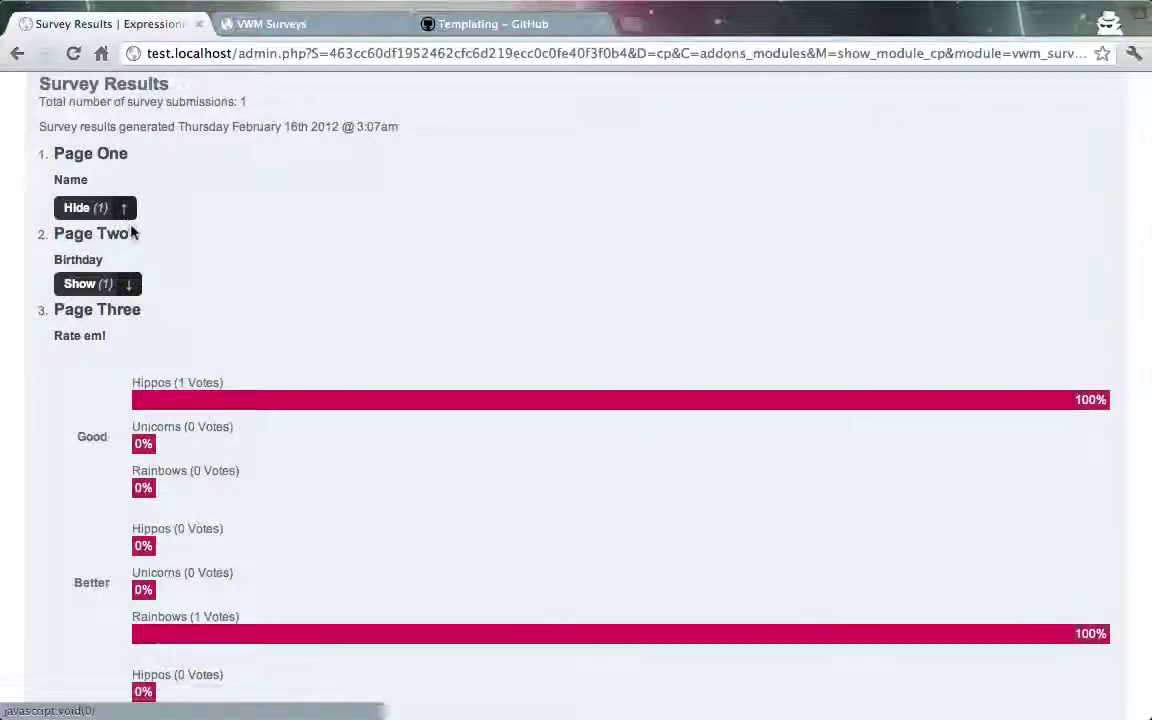
scroll(170, 304, "down", 2)
scroll(170, 304, "down", 4)
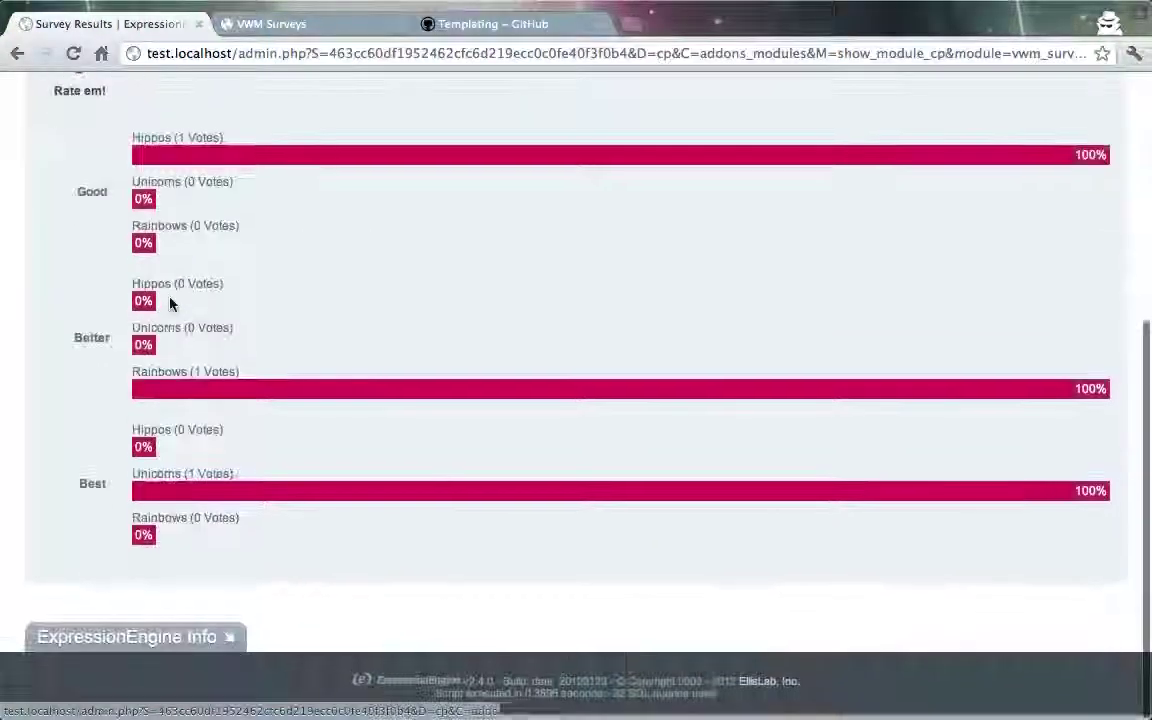
scroll(170, 304, "up", 5)
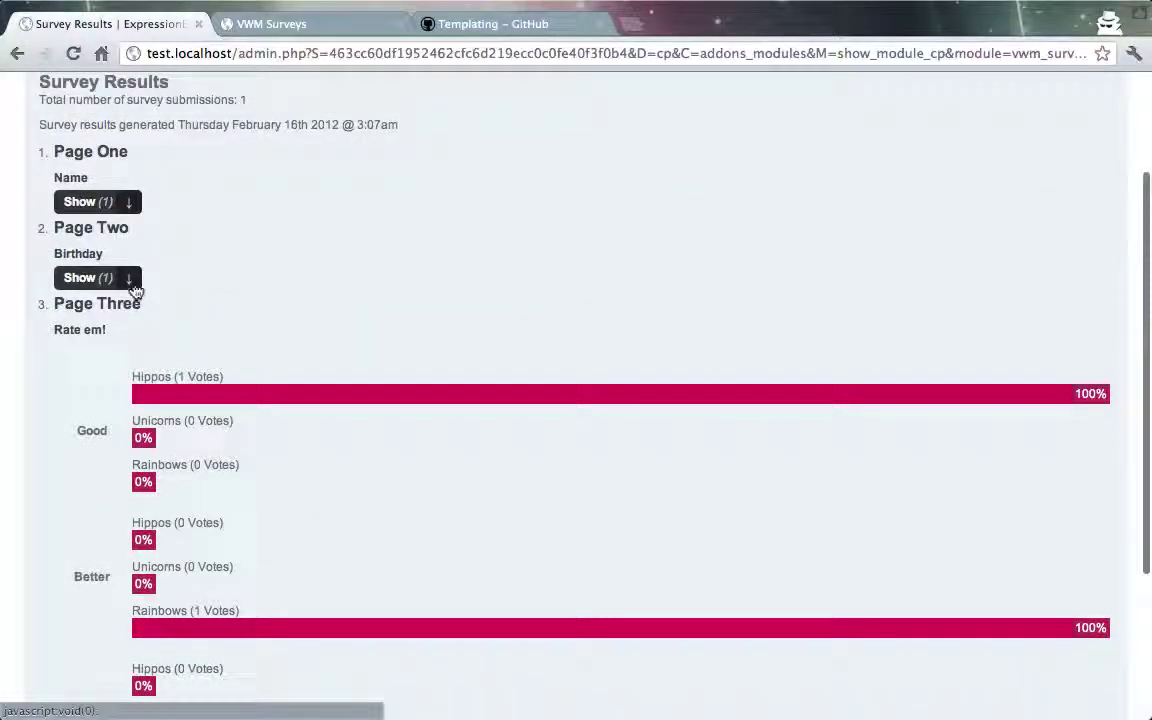
left_click(131, 280)
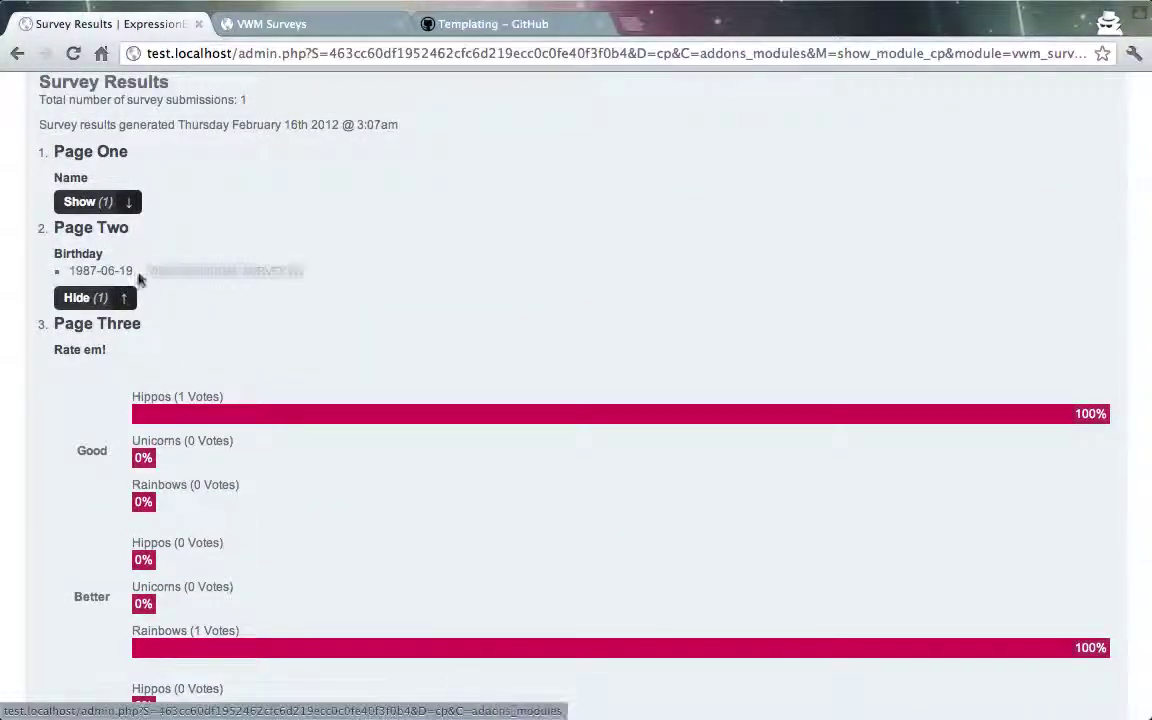
scroll(202, 235, "up", 3)
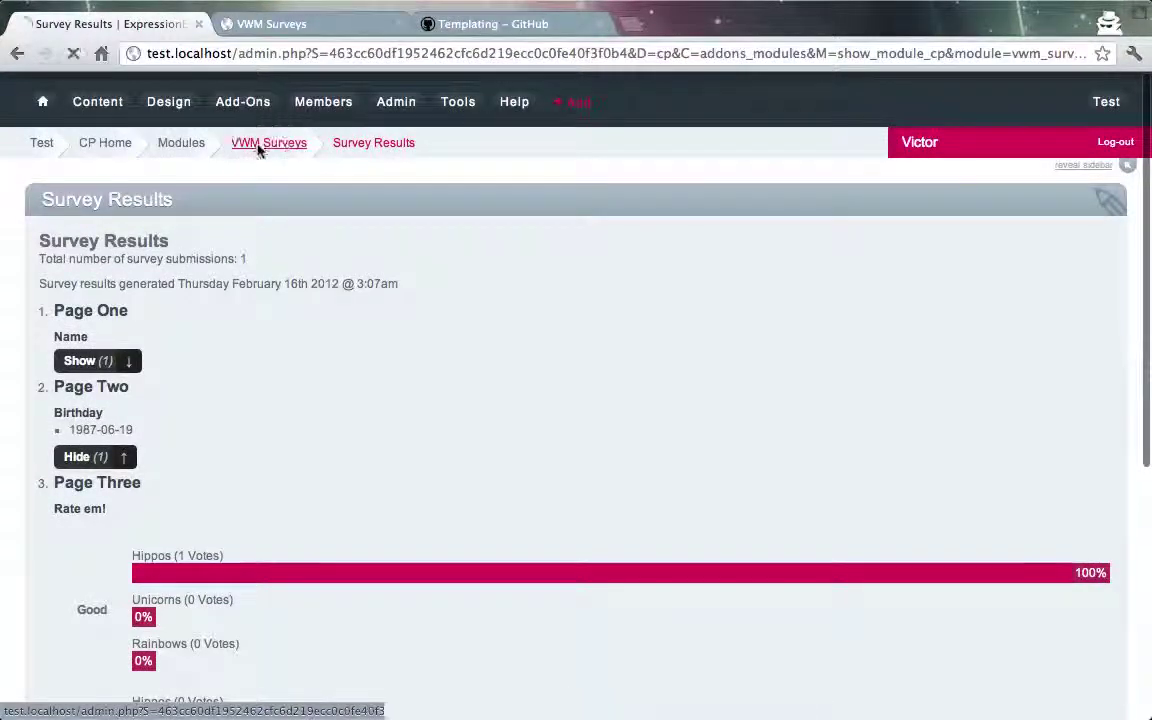
- Reopen the compiled results of My First Survey from the module's survey list, and go back to the list
left_click(258, 146)
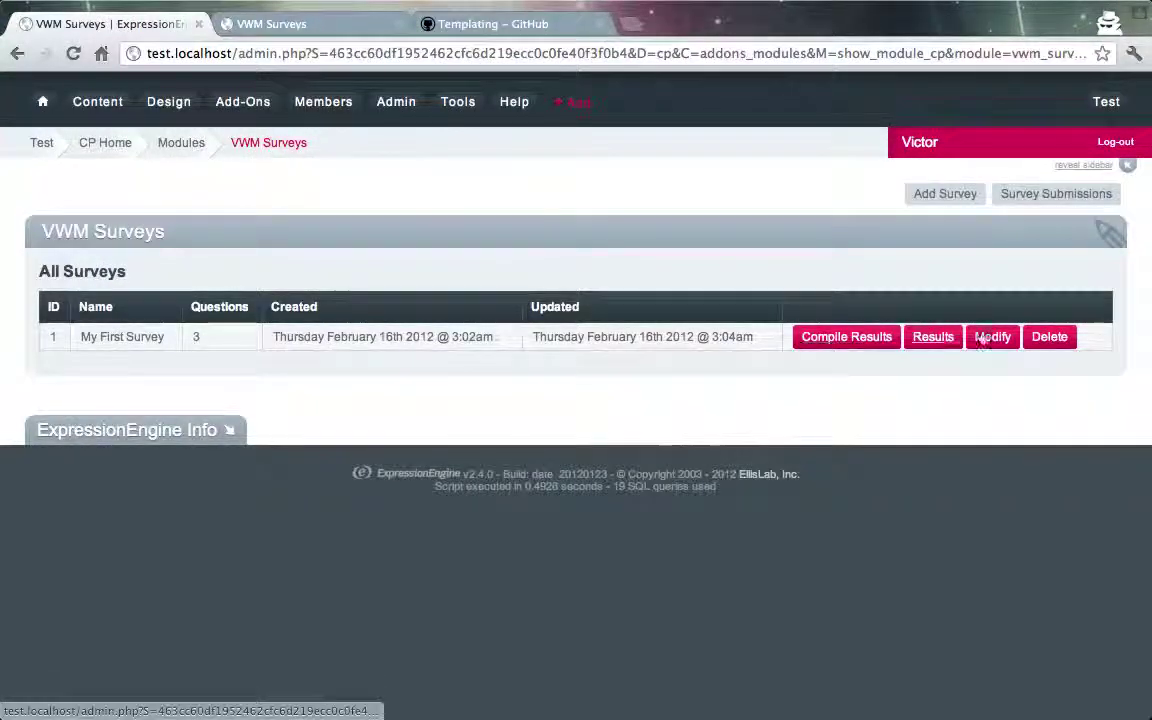
left_click(935, 343)
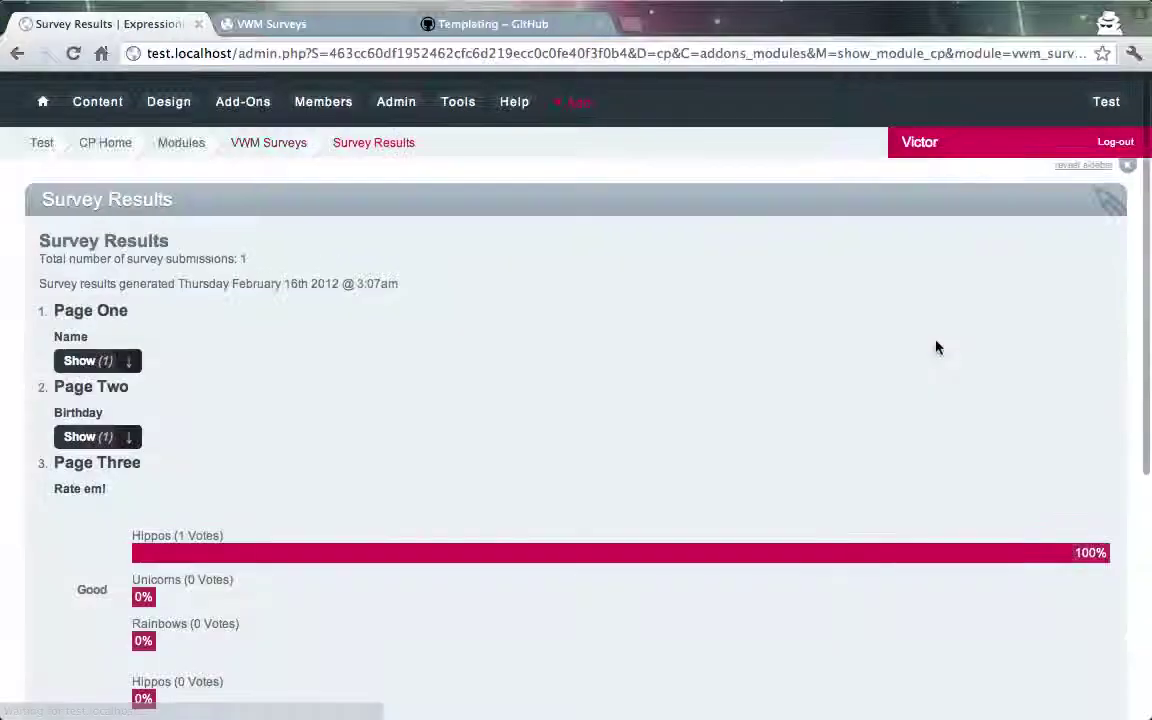
scroll(850, 350, "left", 5)
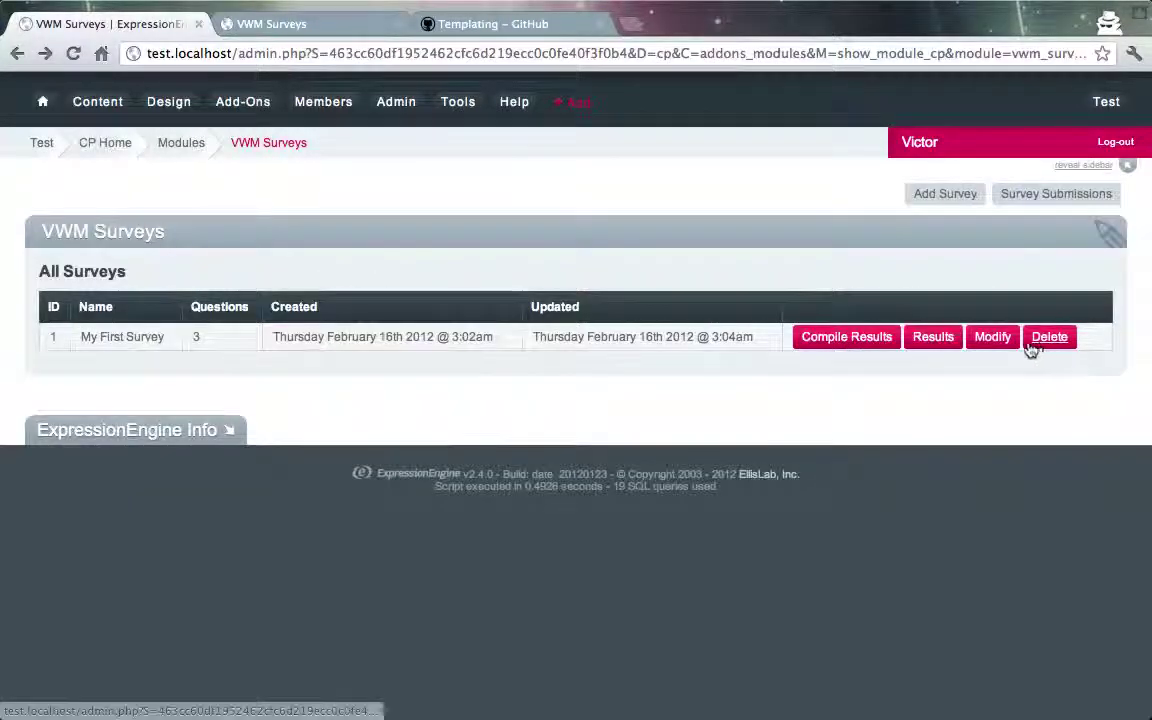
- Open the survey submissions list and view the individual answers and details of the completed submission
left_click(1040, 197)
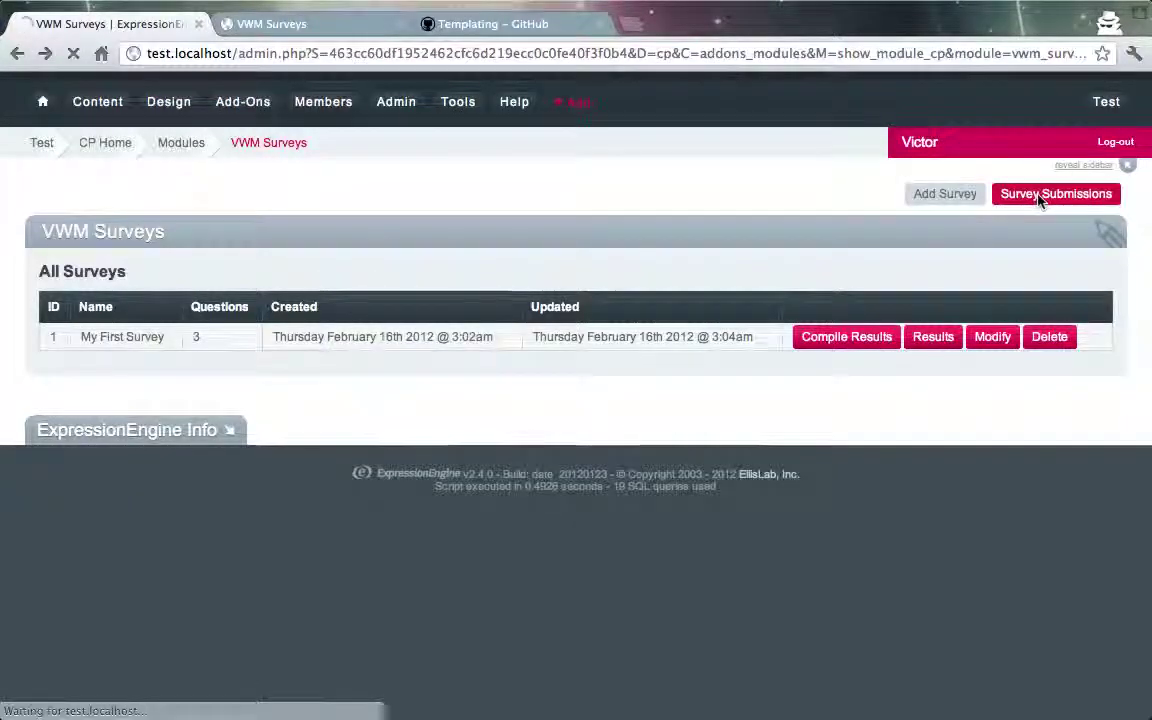
scroll(438, 425, "down", 3)
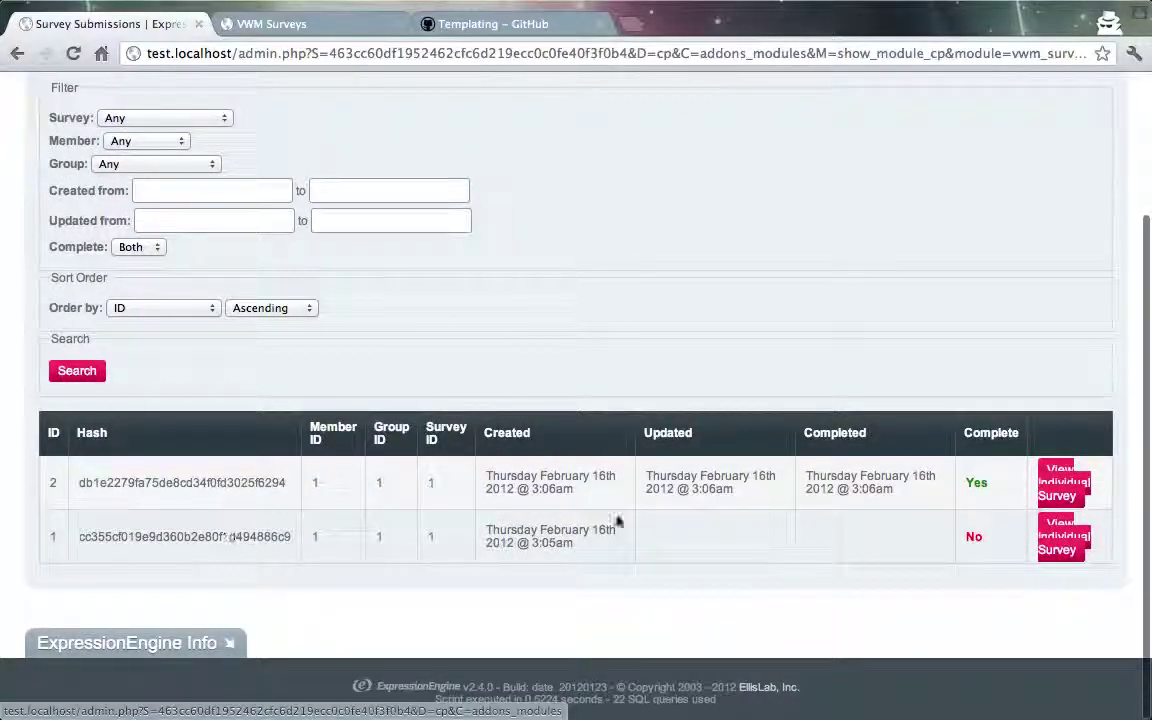
left_click(1058, 478)
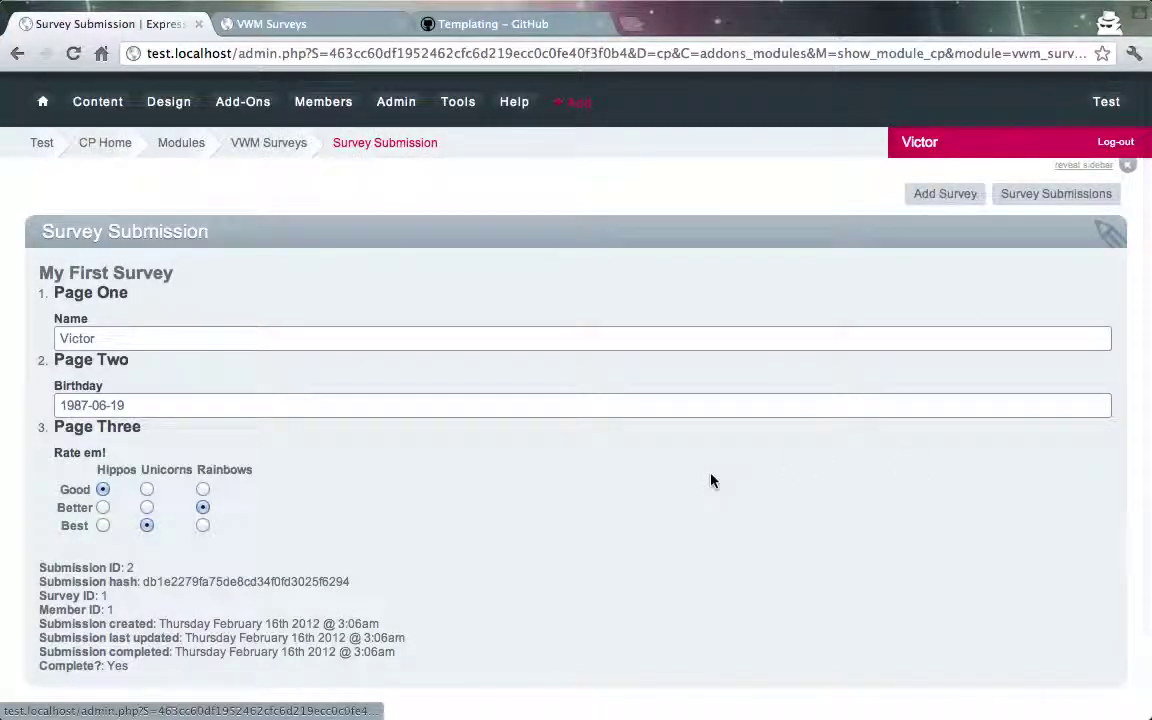
scroll(712, 481, "down", 1)
scroll(712, 481, "down", 1)
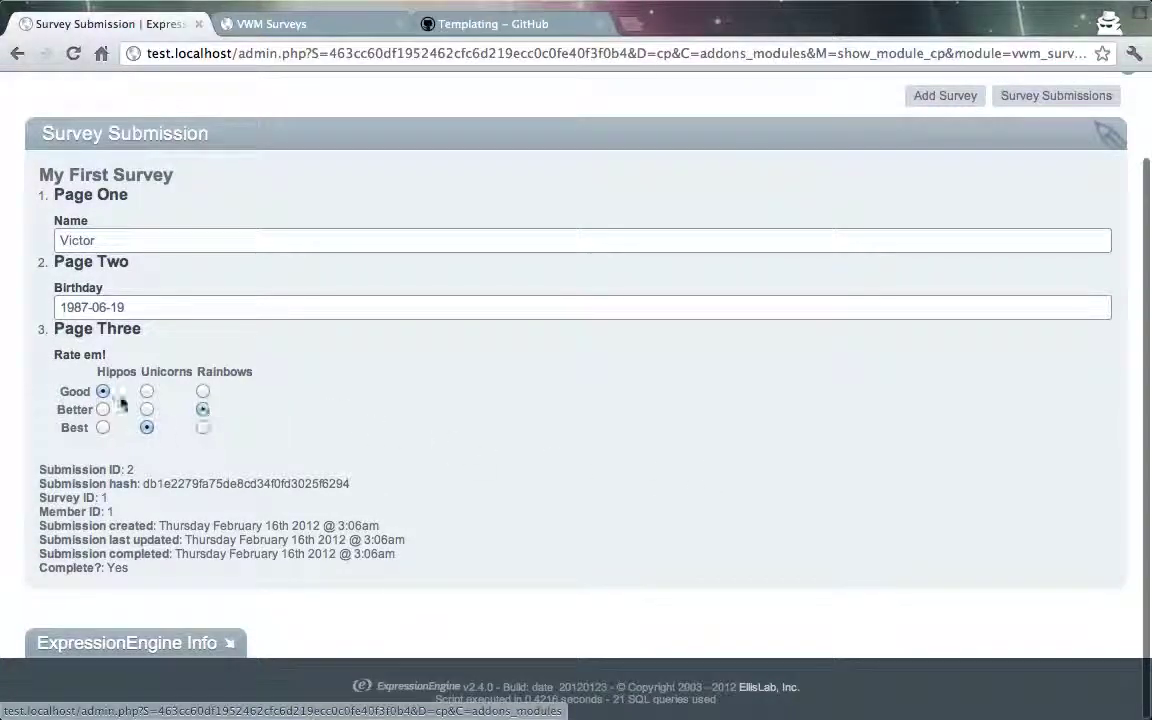
- Back on the site's survey page, enter a respondent's name on Page One and save the survey without submitting it
left_click(306, 30)
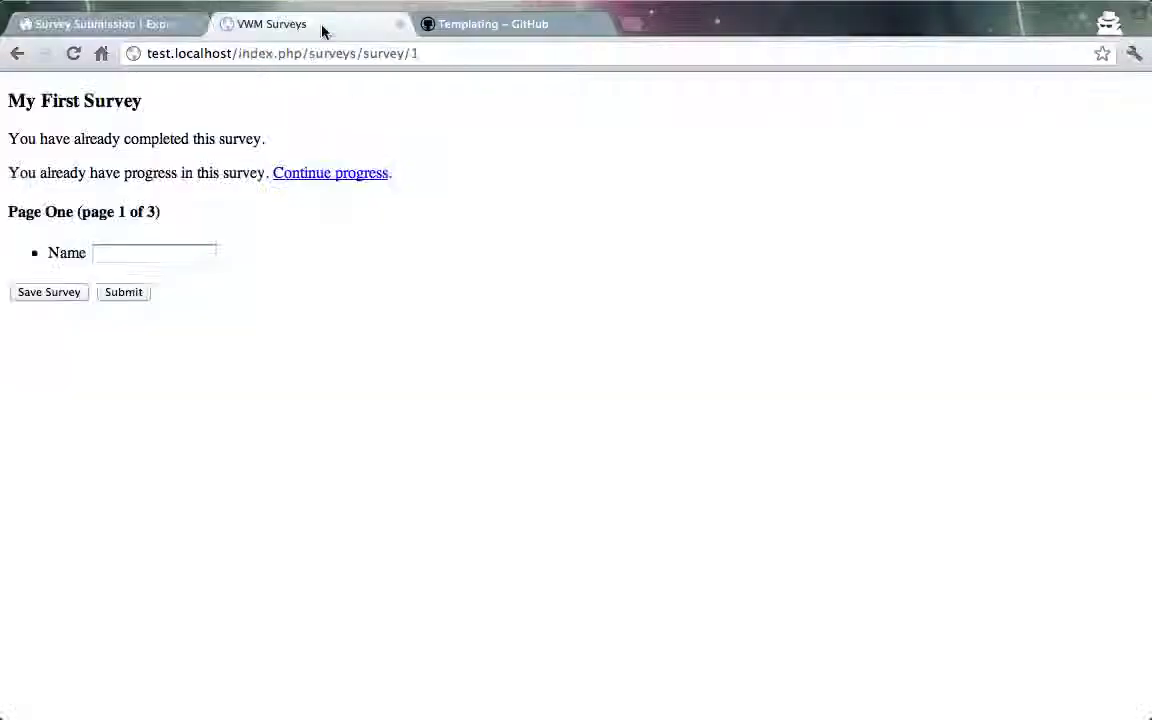
left_click(120, 253)
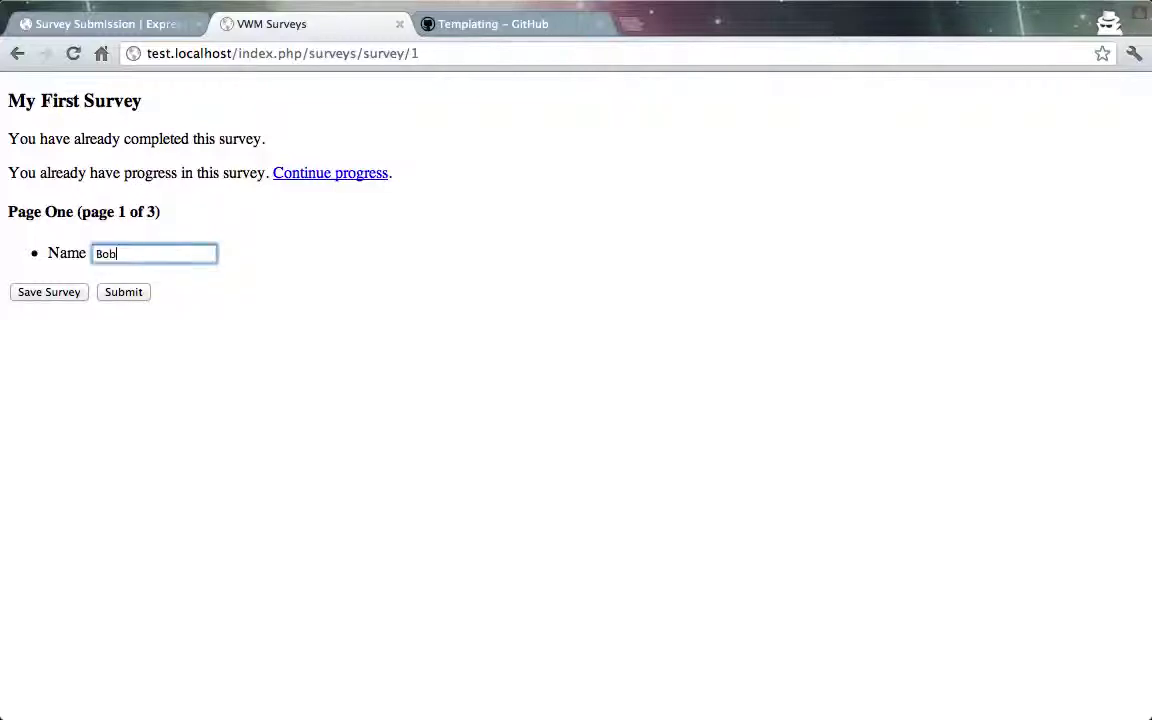
key("Return")
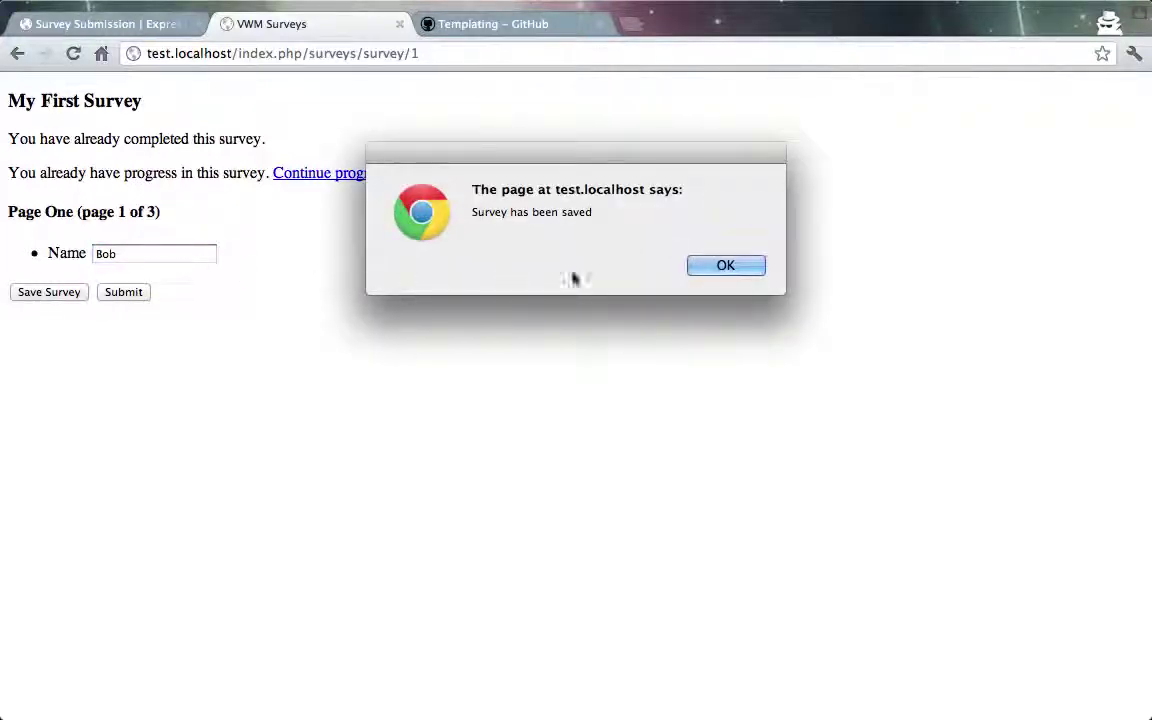
left_click(733, 274)
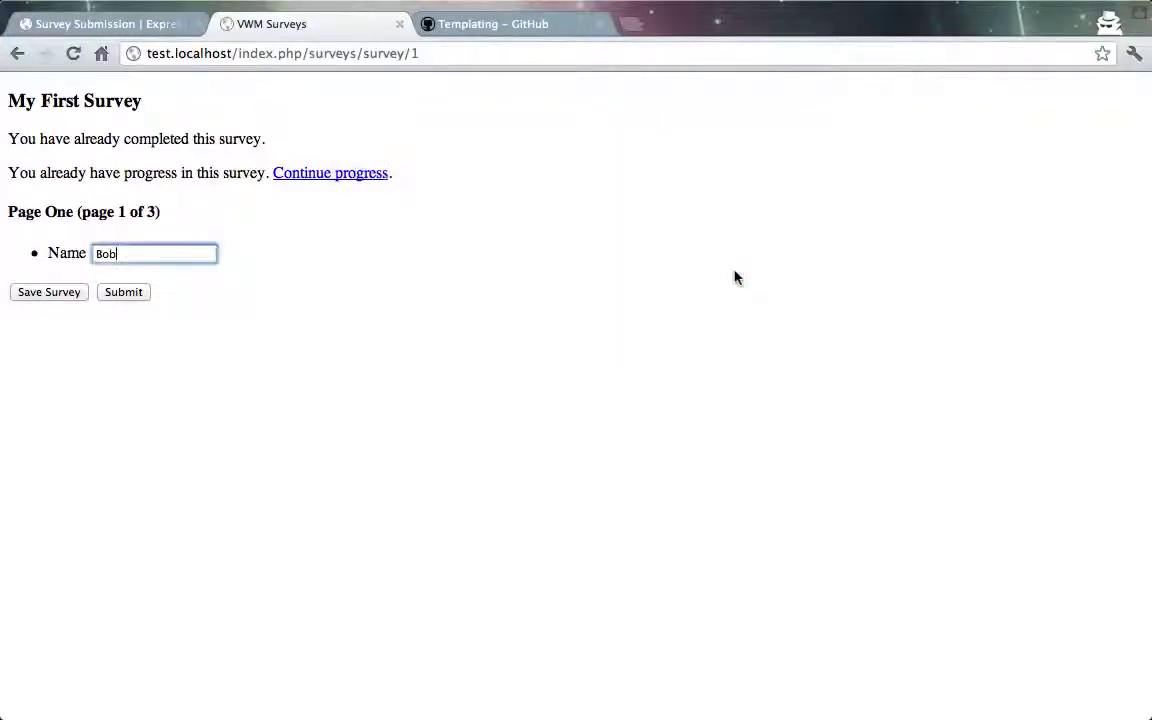
- Submit Page One of the survey, lengthening the respondent's name to four characters and resubmitting it
left_click(124, 292)
left_click(158, 252)
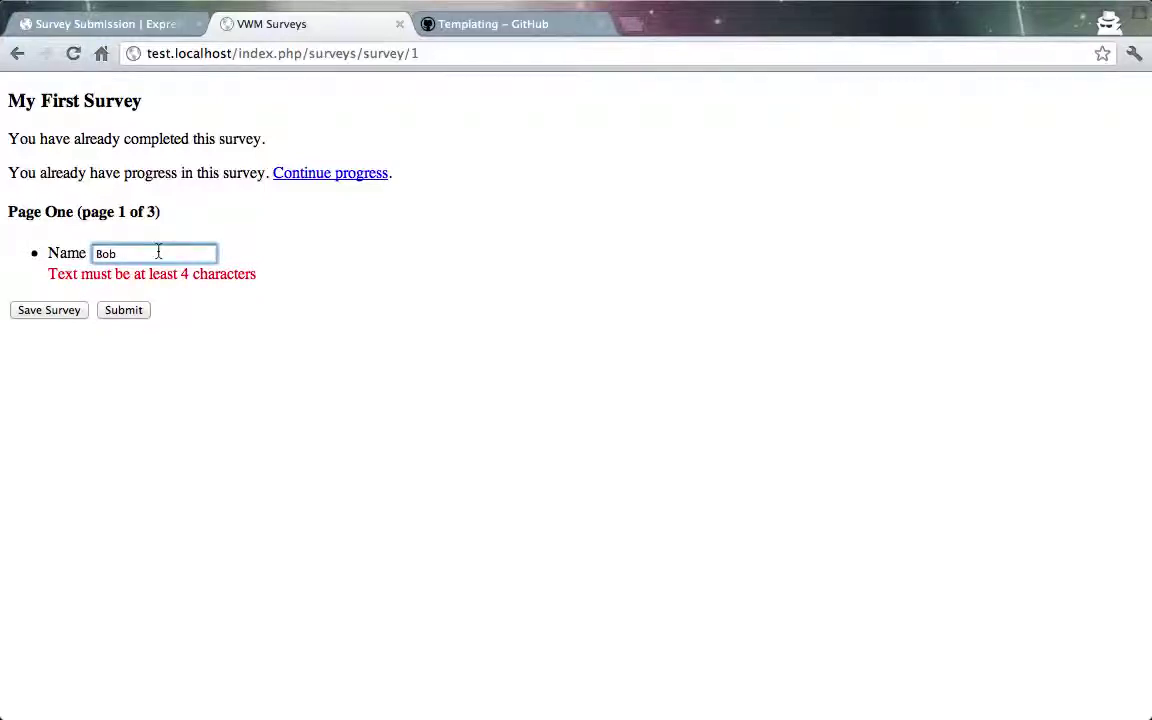
left_click(124, 309)
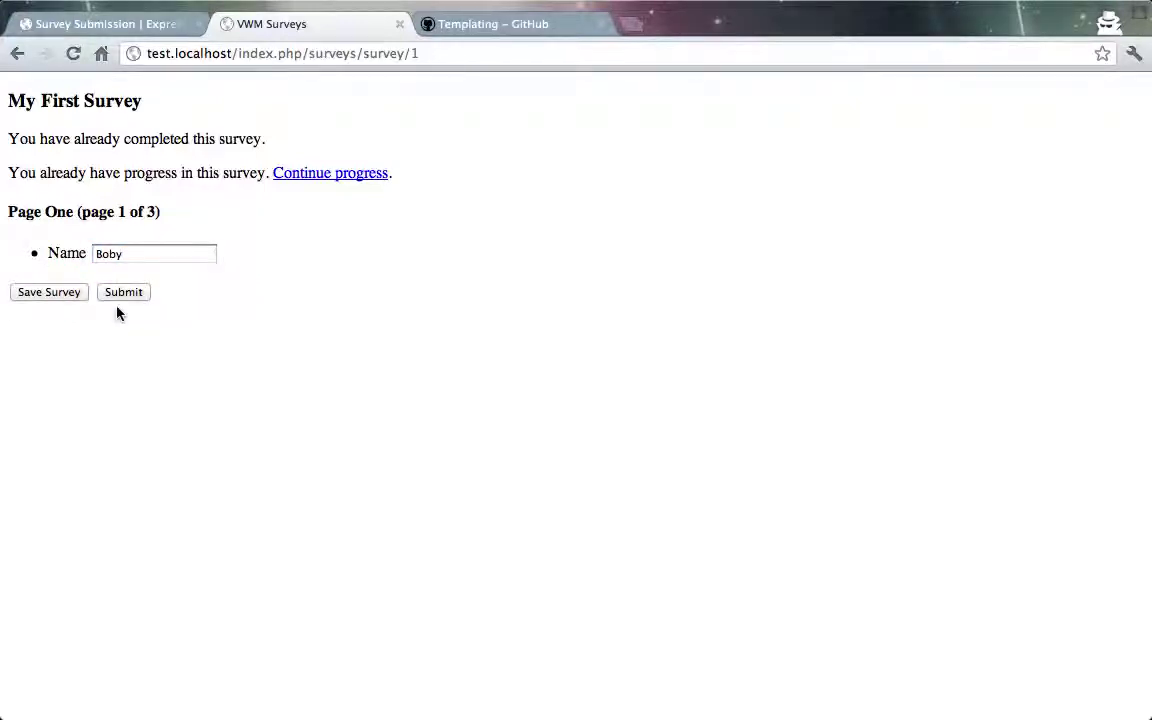
- Enter the birthday on Page Two, rate Rainbows Good, Unicorns Better and Hippos Best on Page Three, and submit the completed survey
left_click(163, 217)
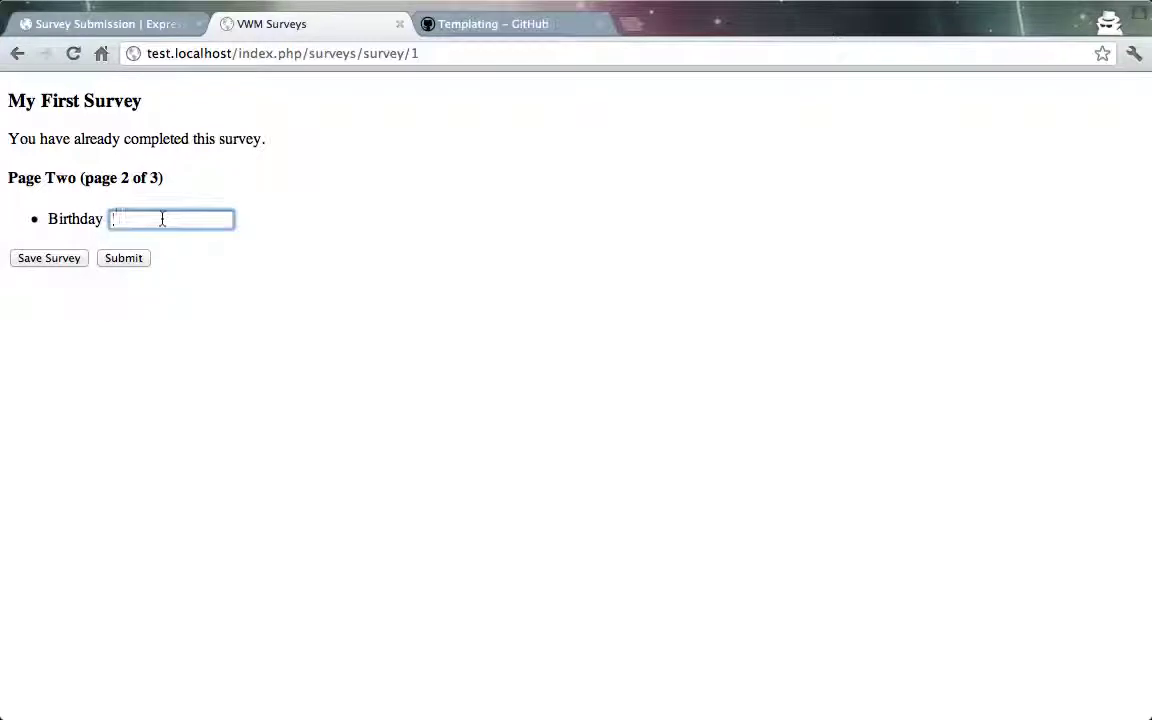
left_click(122, 258)
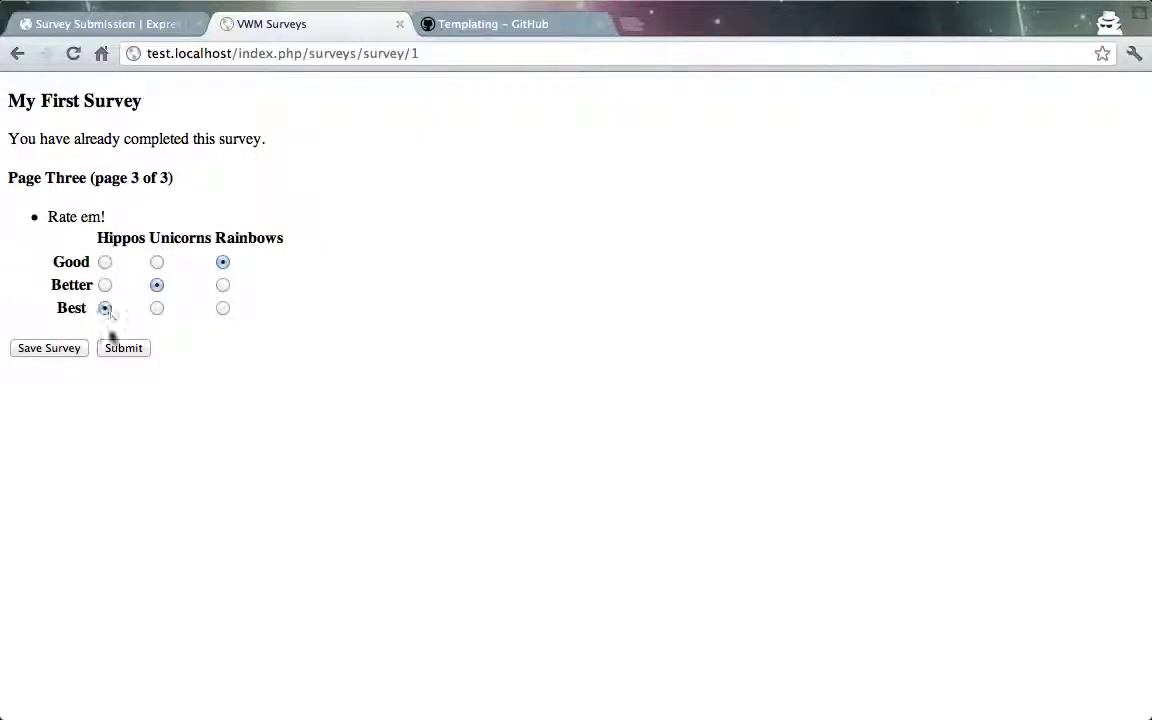
left_click(119, 350)
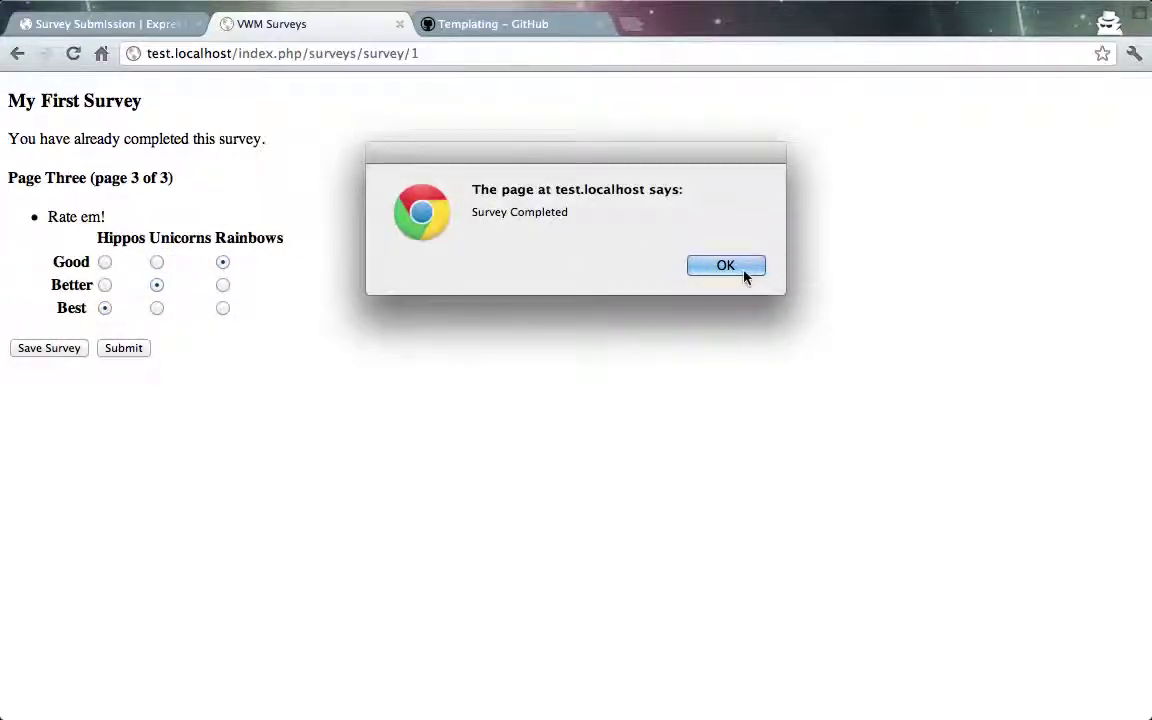
left_click(744, 274)
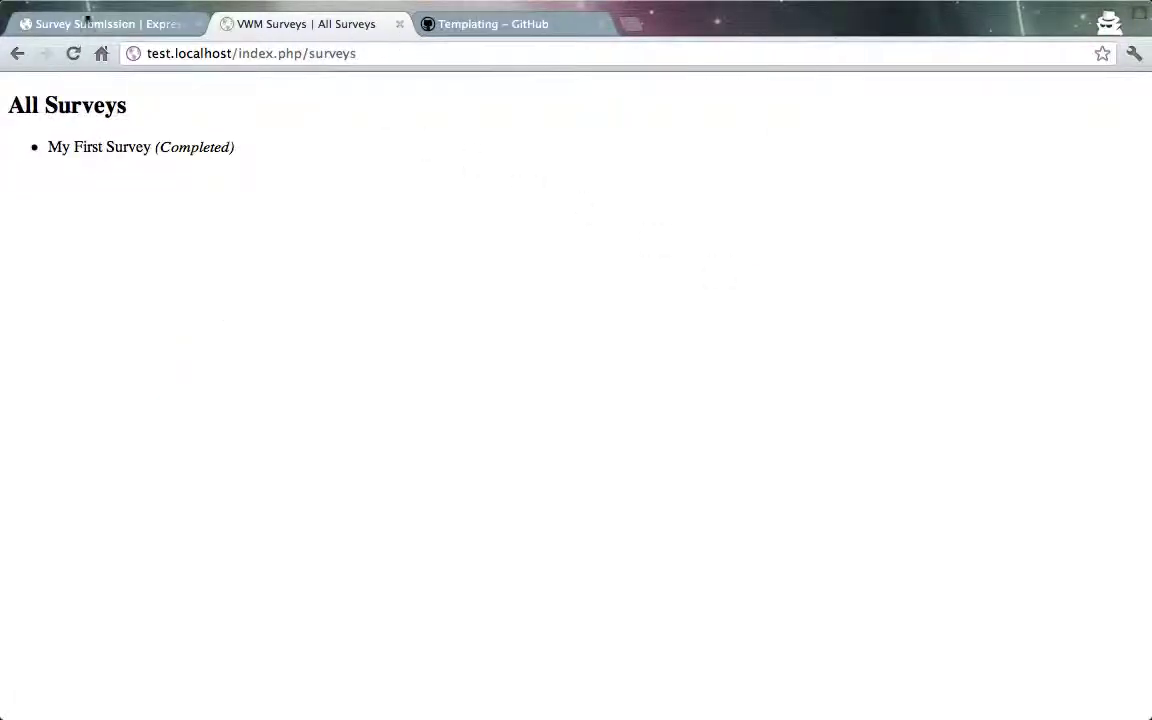
- Switch to the ExpressionEngine control panel and open the survey submissions list to view the submission entries
left_click(87, 18)
scroll(823, 206, "up", 3)
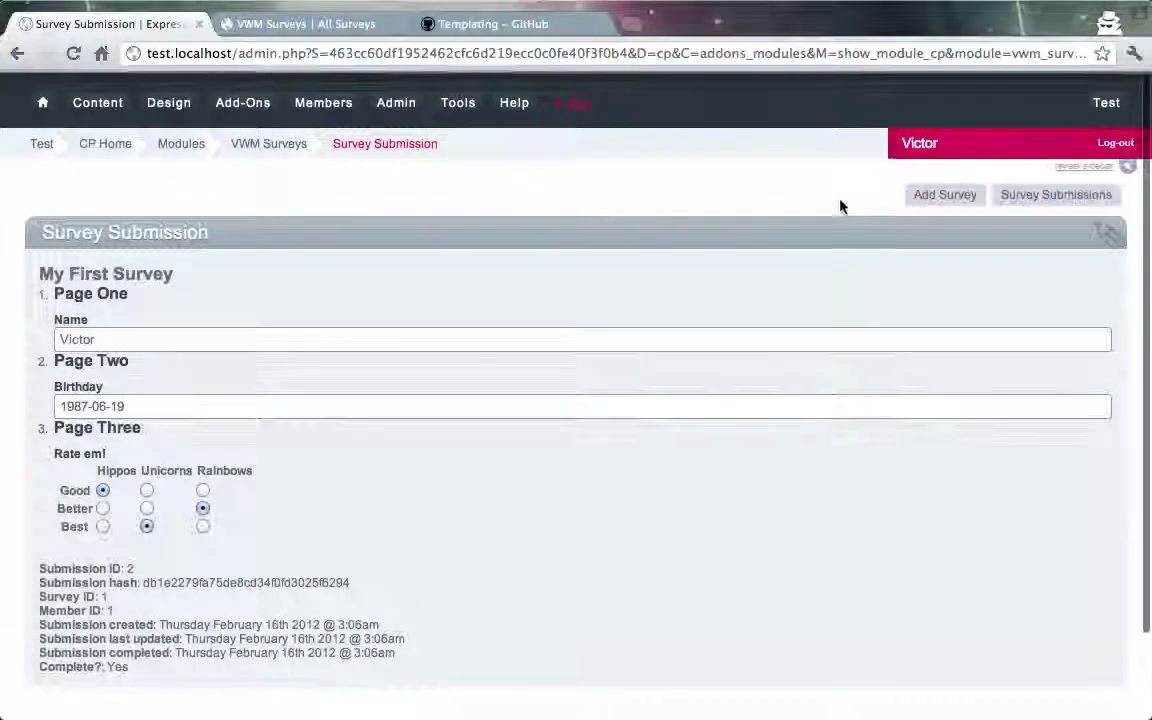
left_click(1100, 196)
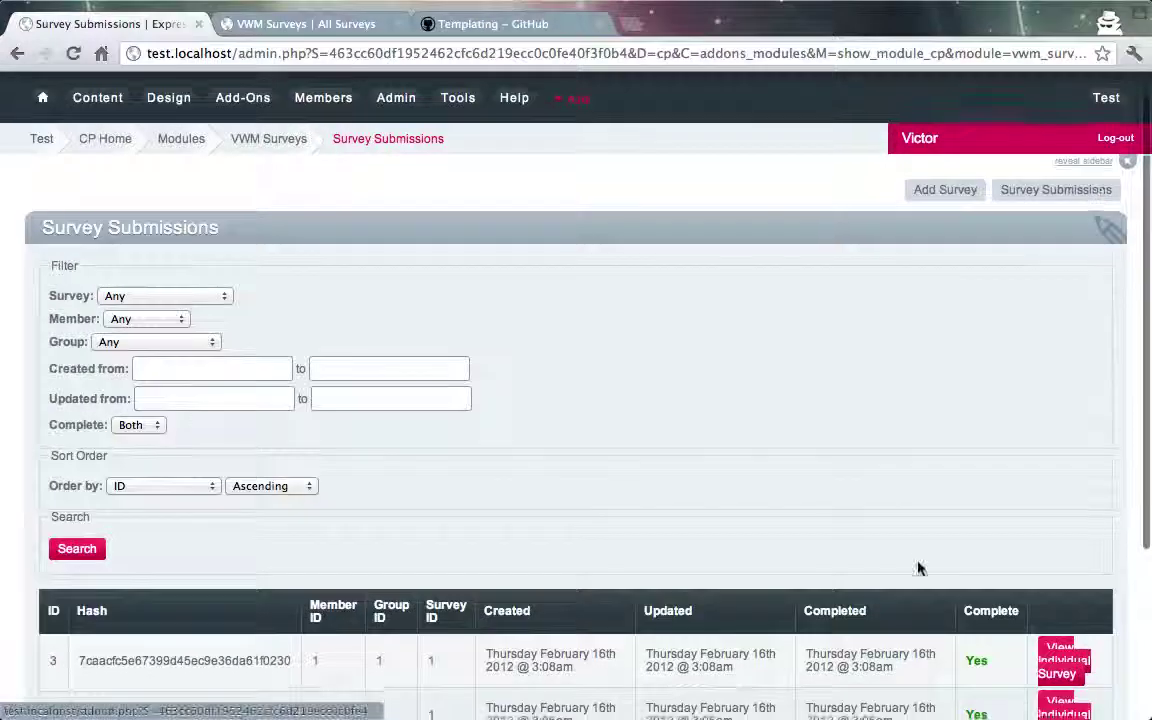
scroll(918, 568, "down", 4)
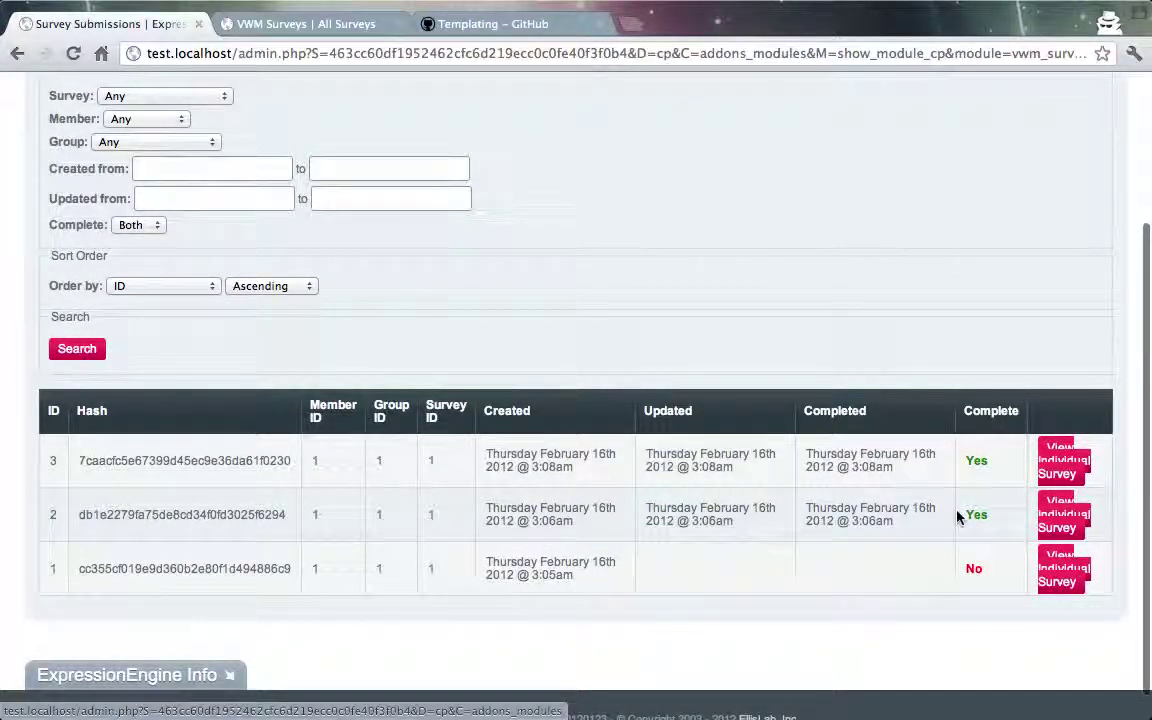
- Inspect the hash of the incomplete submission and the address of the site's All Surveys page, and return to the submissions list
double_click(132, 563)
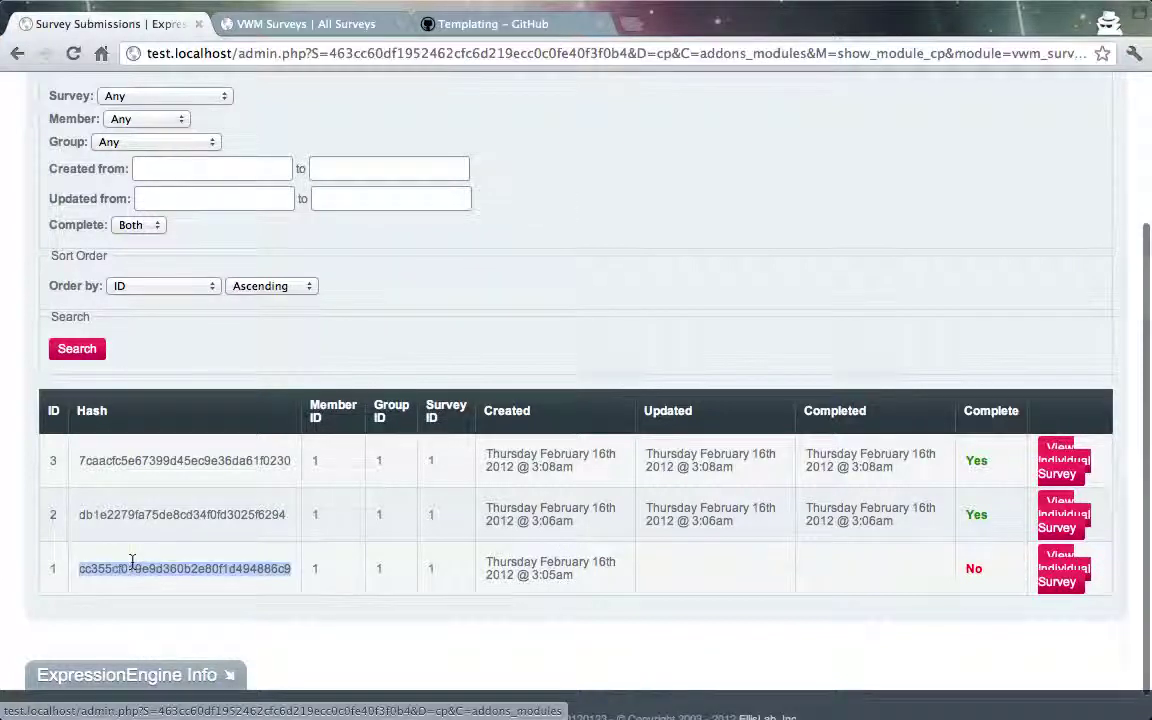
left_click(882, 566)
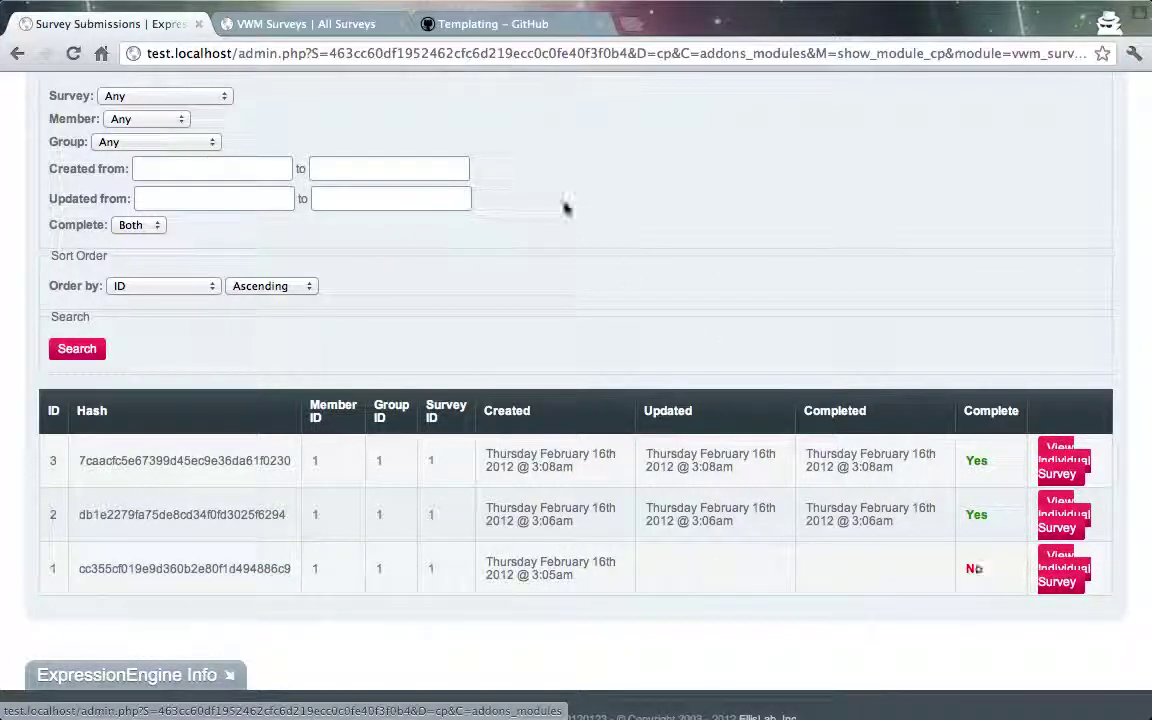
left_click(333, 26)
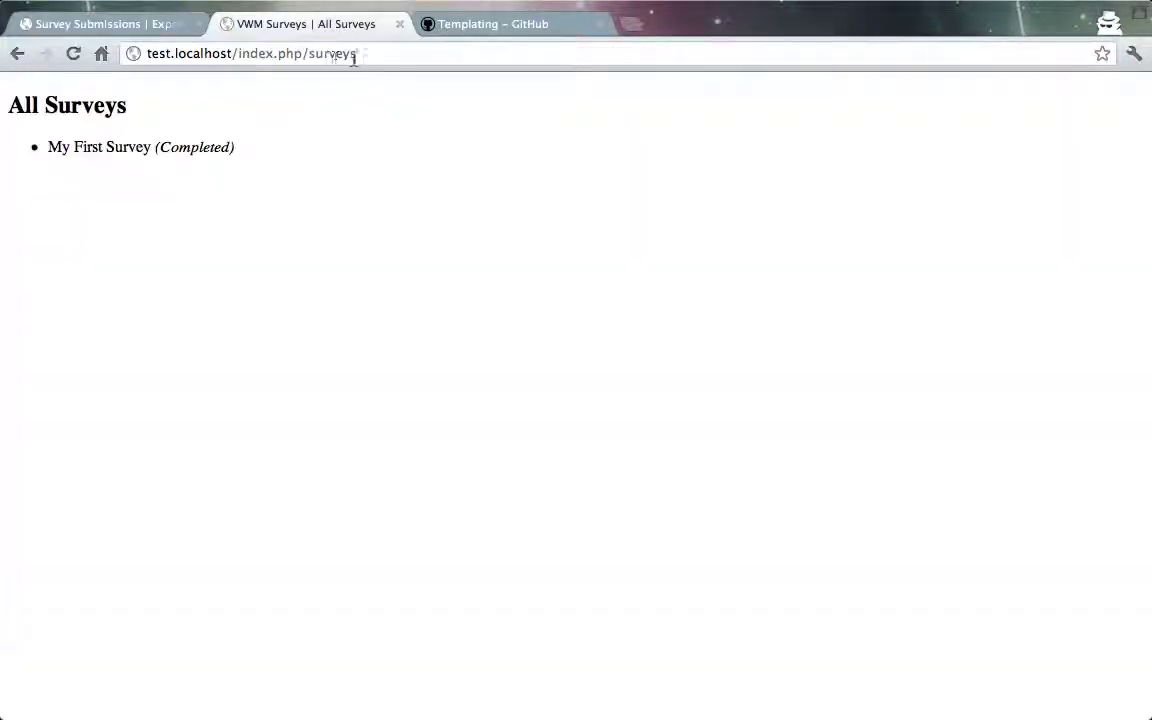
left_click(360, 55)
left_click(129, 28)
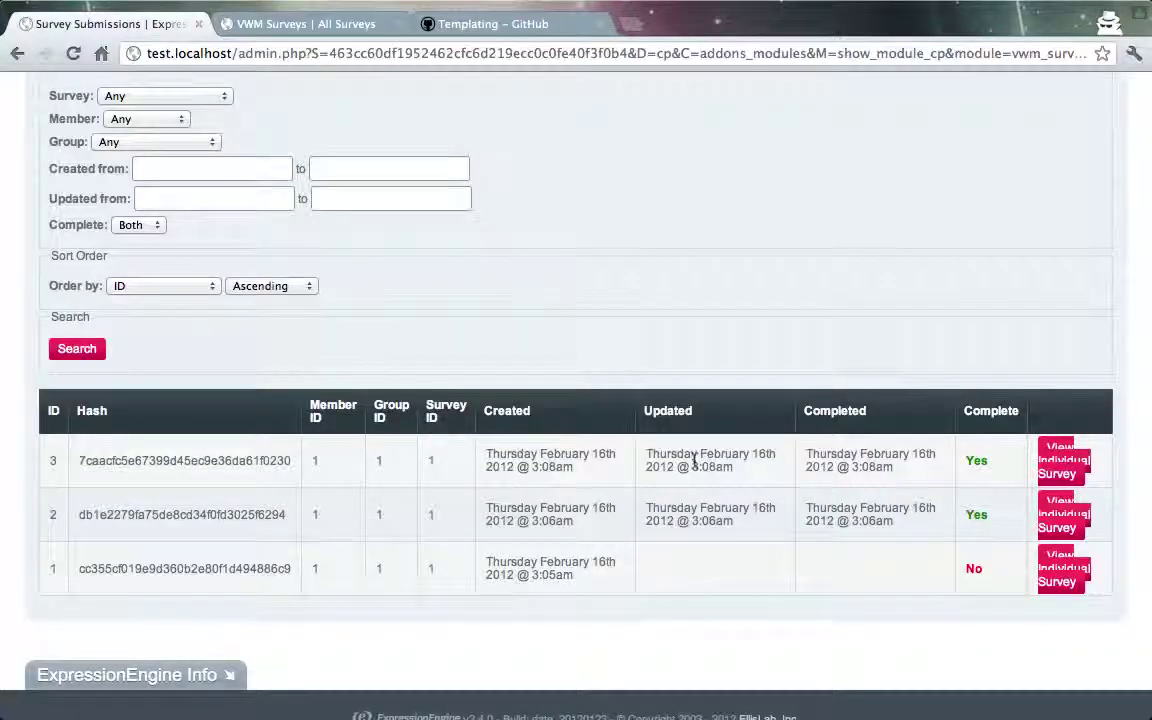
- Recompile the results of My First Survey from the module's survey list and open the compiled results
scroll(578, 555, "up", 5)
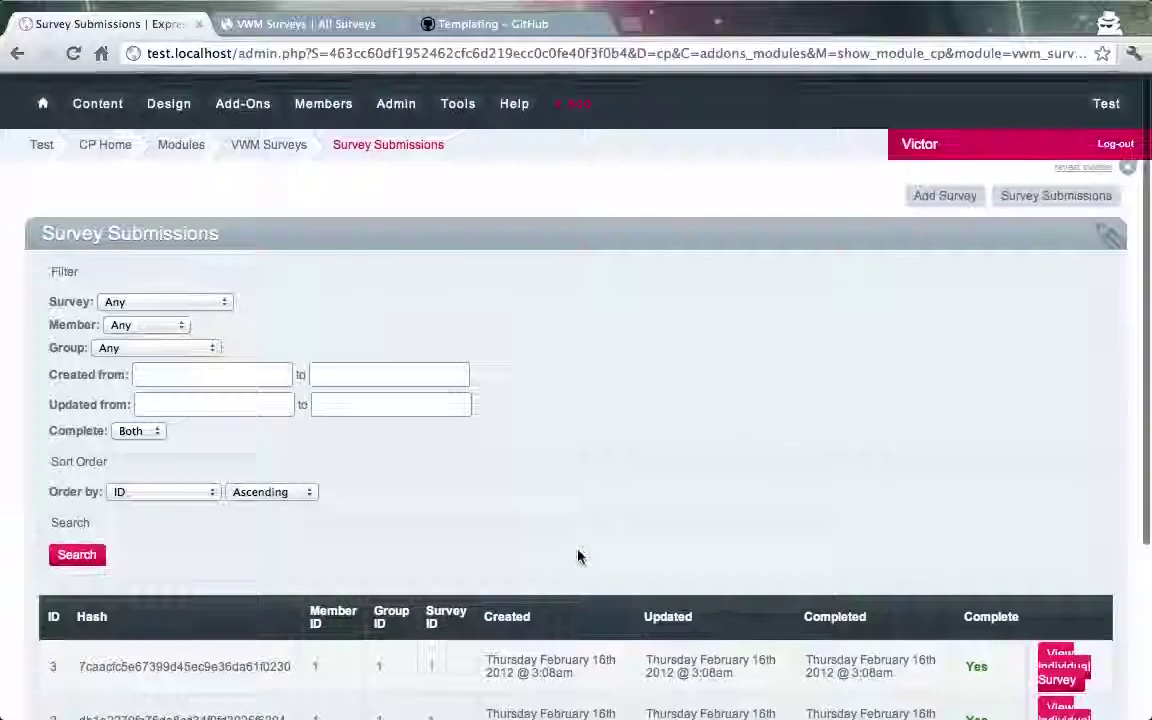
left_click(290, 146)
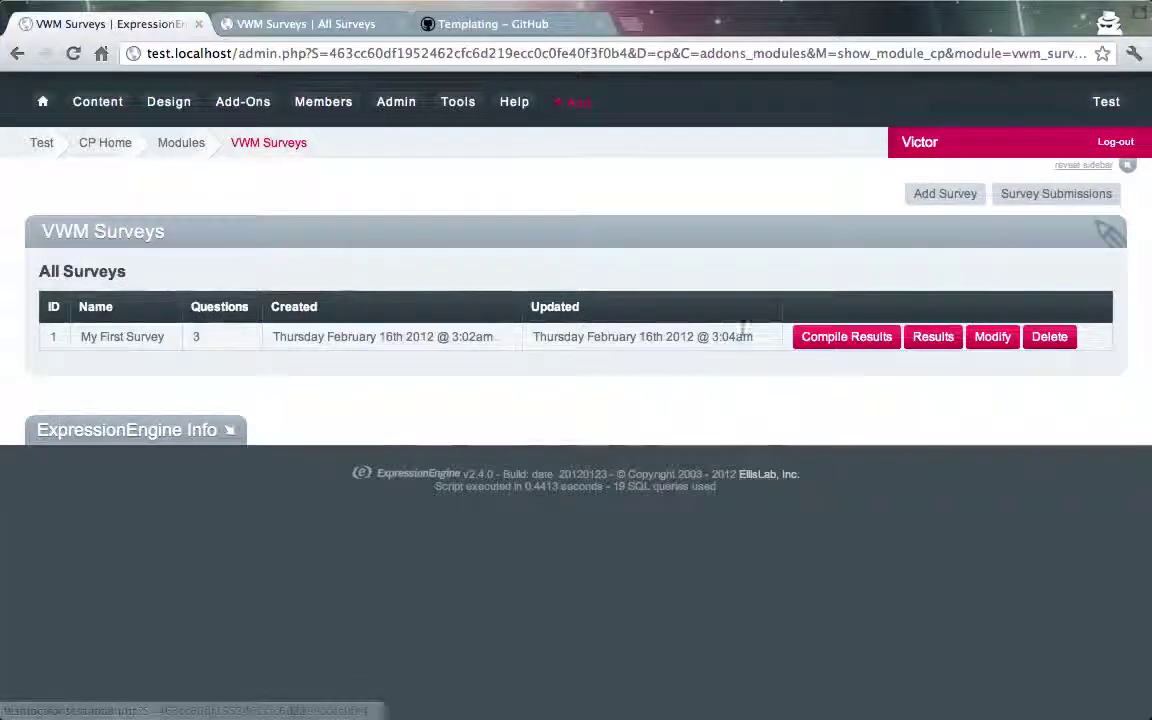
left_click(836, 338)
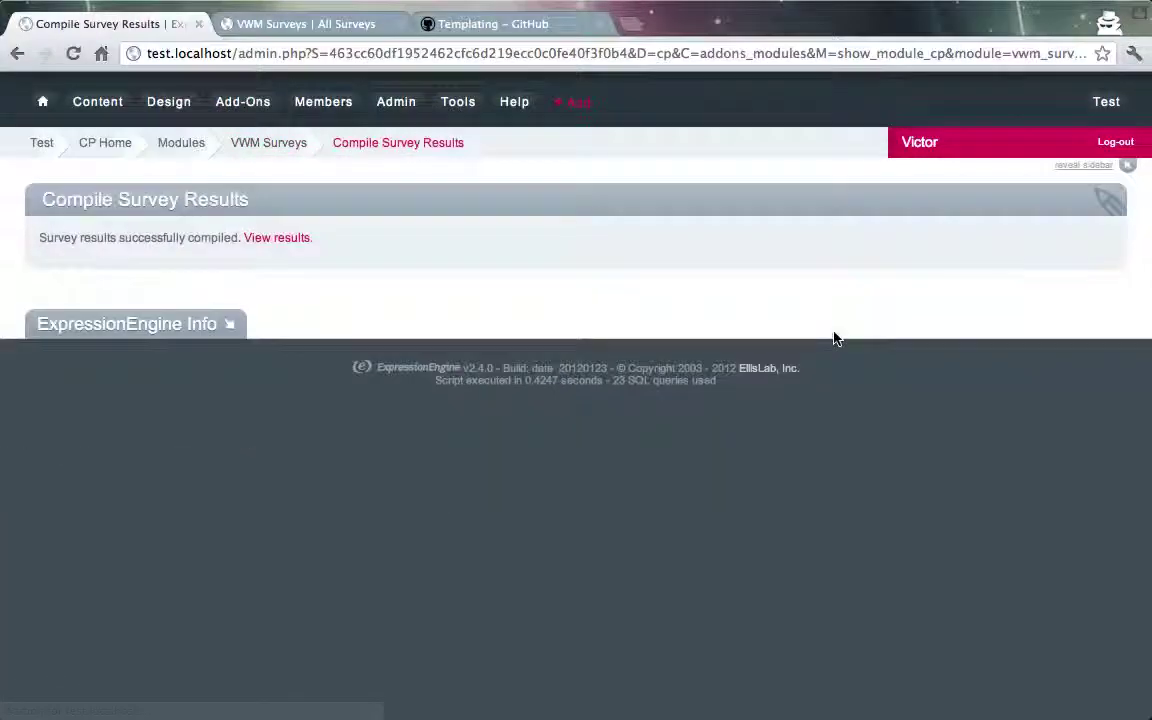
left_click(285, 240)
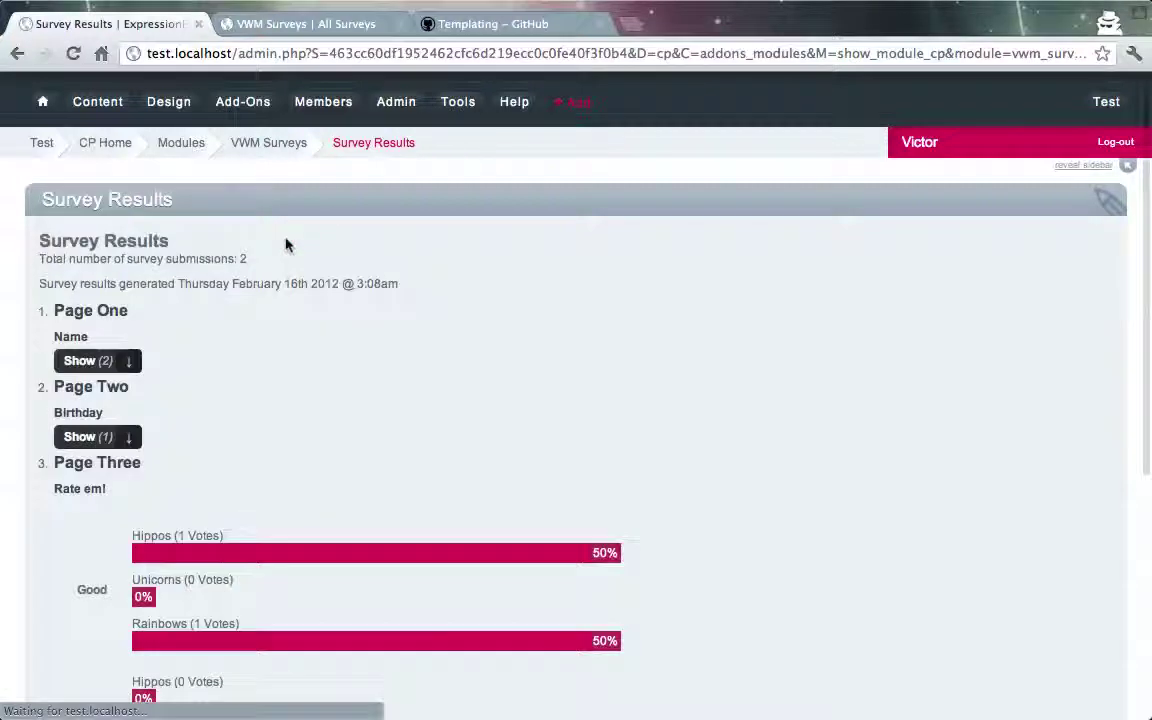
- Review the individual Name and Birthday answers and the Rate em! votes in the recompiled results, and return to the survey list
scroll(284, 244, "down", 2)
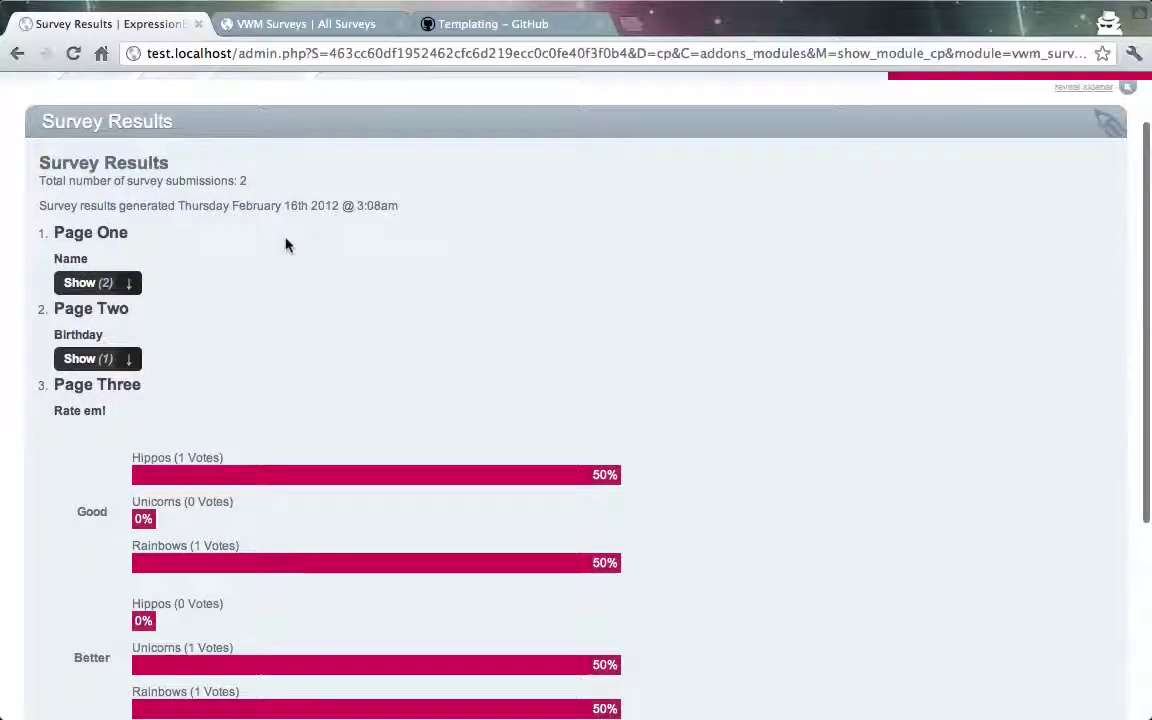
left_click(130, 284)
mouse_move(97, 277)
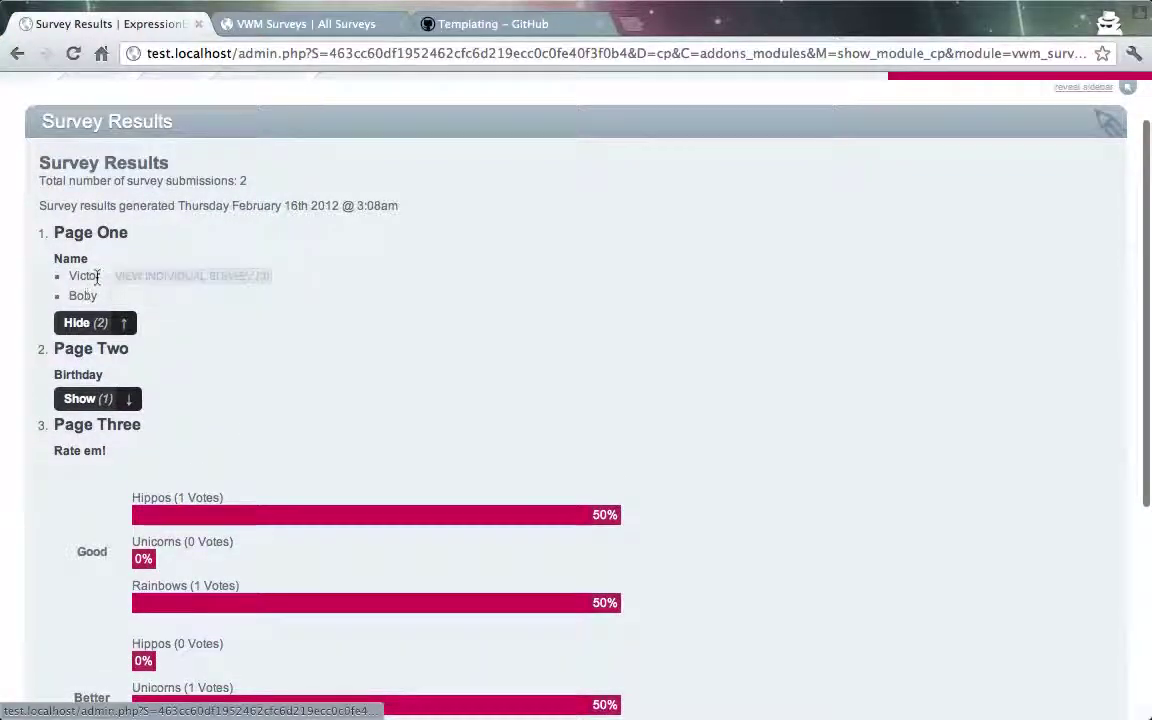
left_click(124, 324)
left_click(129, 358)
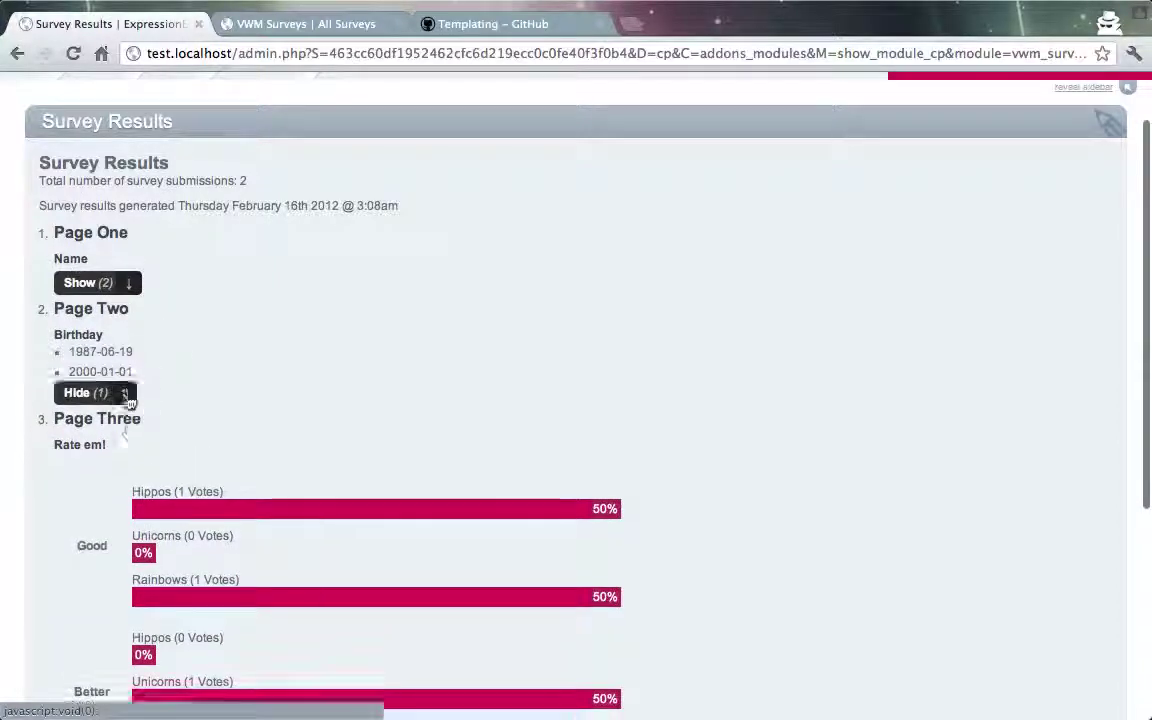
left_click(124, 398)
scroll(571, 437, "down", 4)
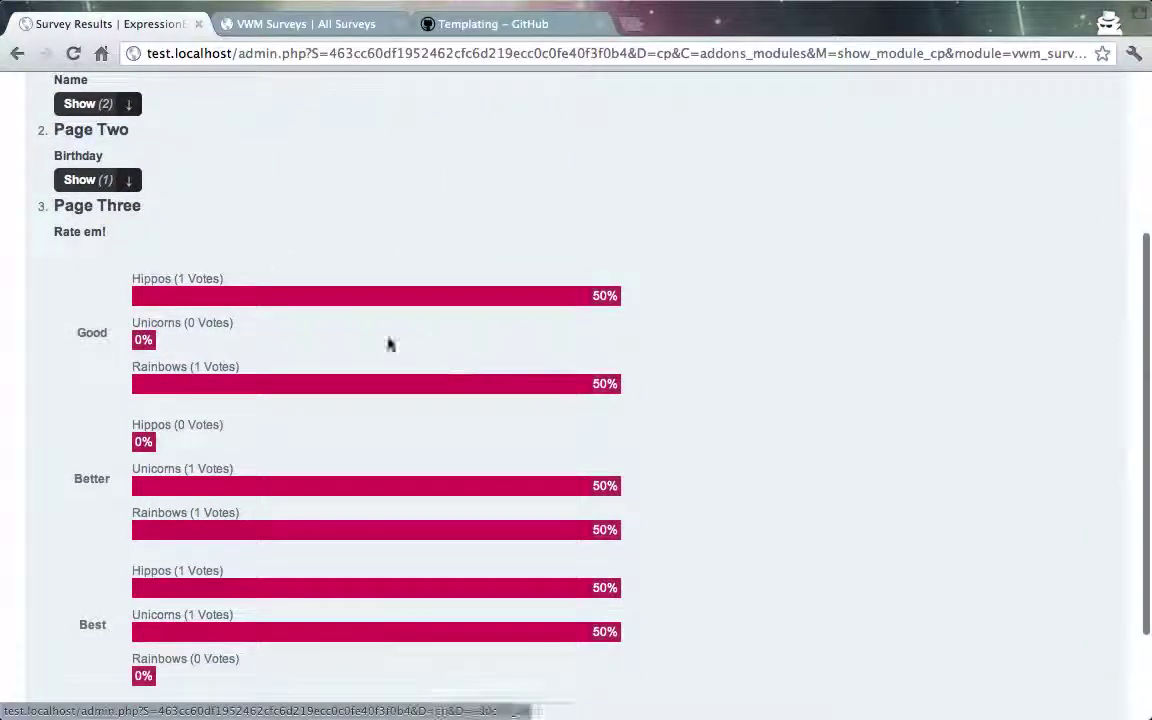
scroll(176, 296, "down", 3)
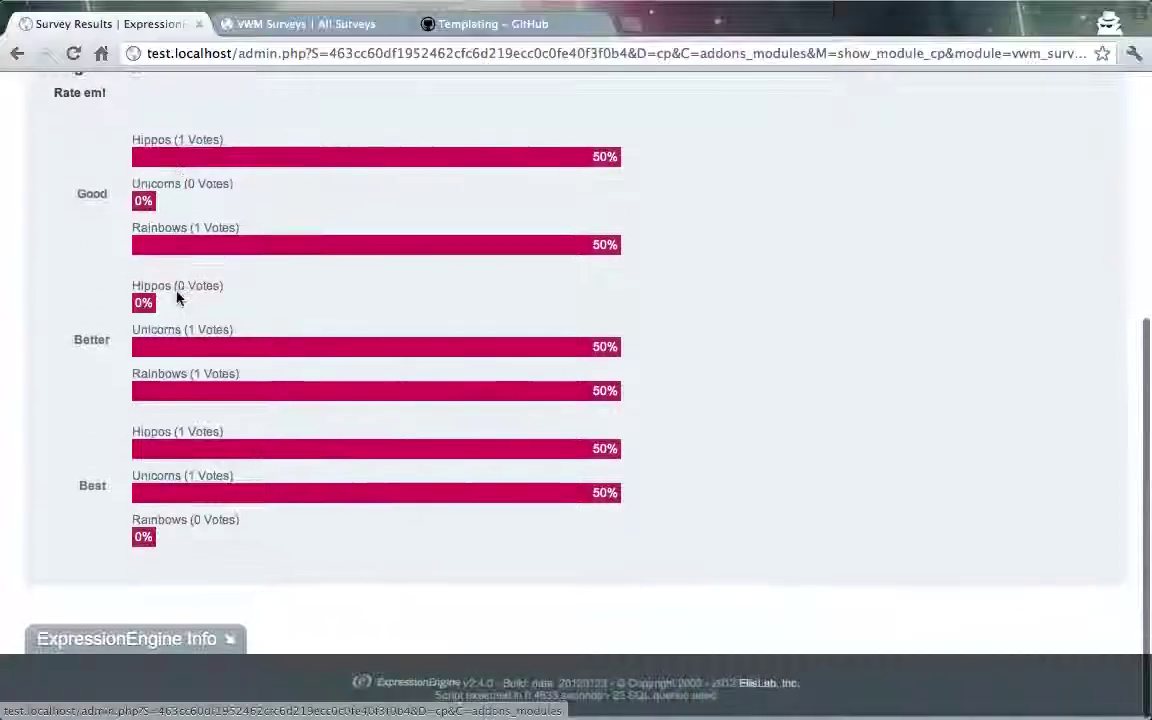
scroll(176, 296, "up", 8)
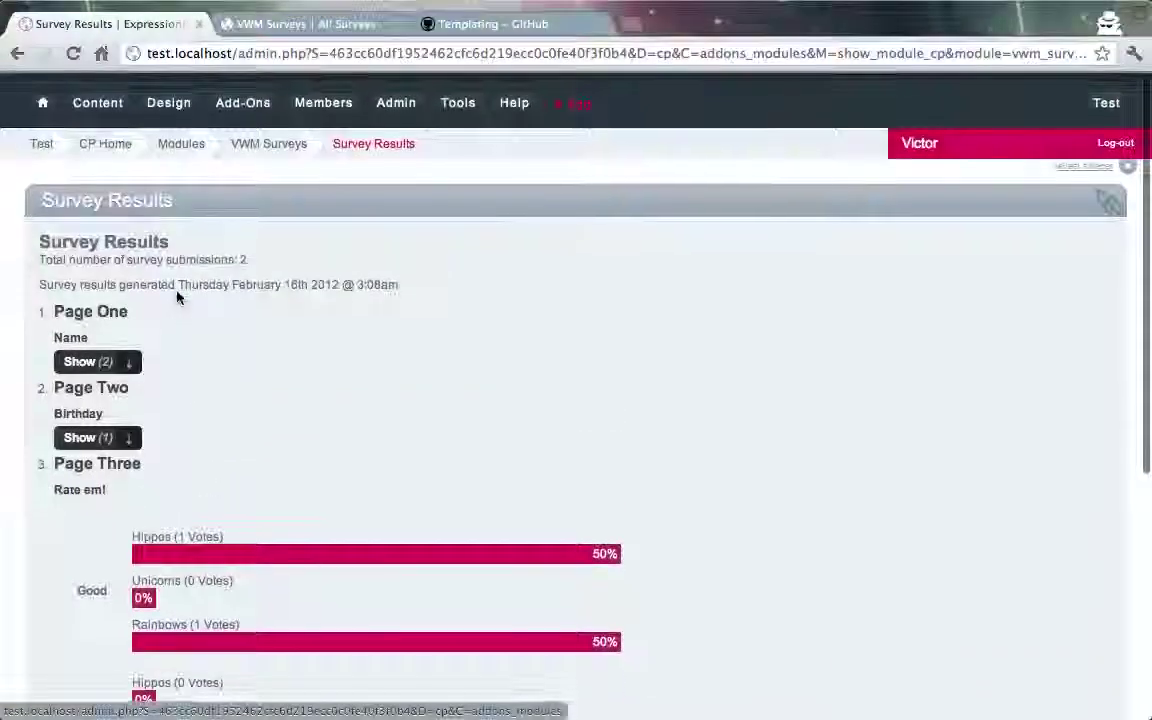
left_click(276, 147)
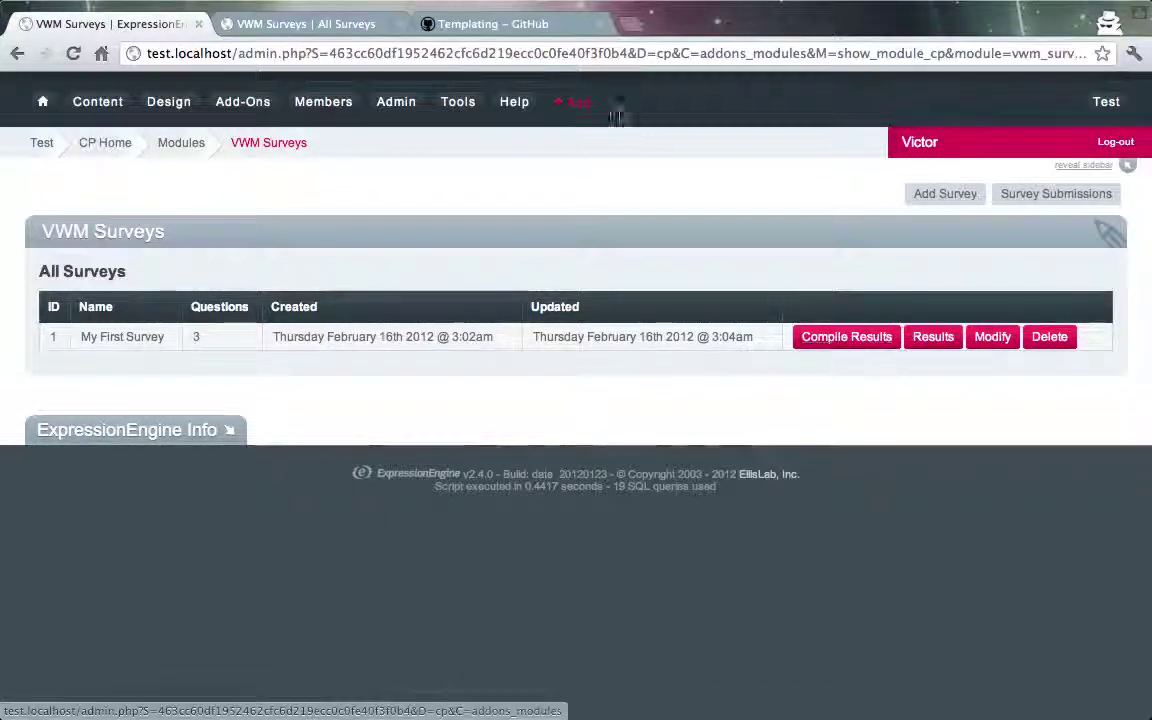
- Switch to the GitHub Templating wiki and review the available survey parameters, the survey and question template tags, and the example template code
left_click(528, 32)
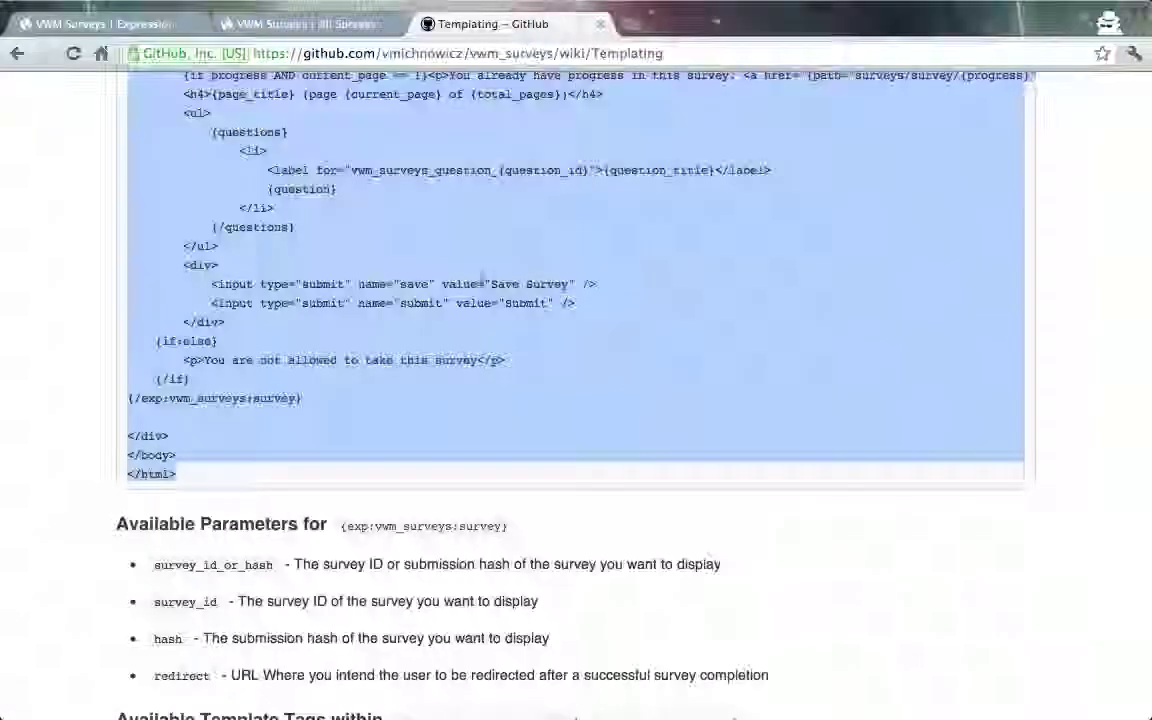
left_click(470, 301)
scroll(478, 303, "down", 4)
scroll(478, 303, "down", 9)
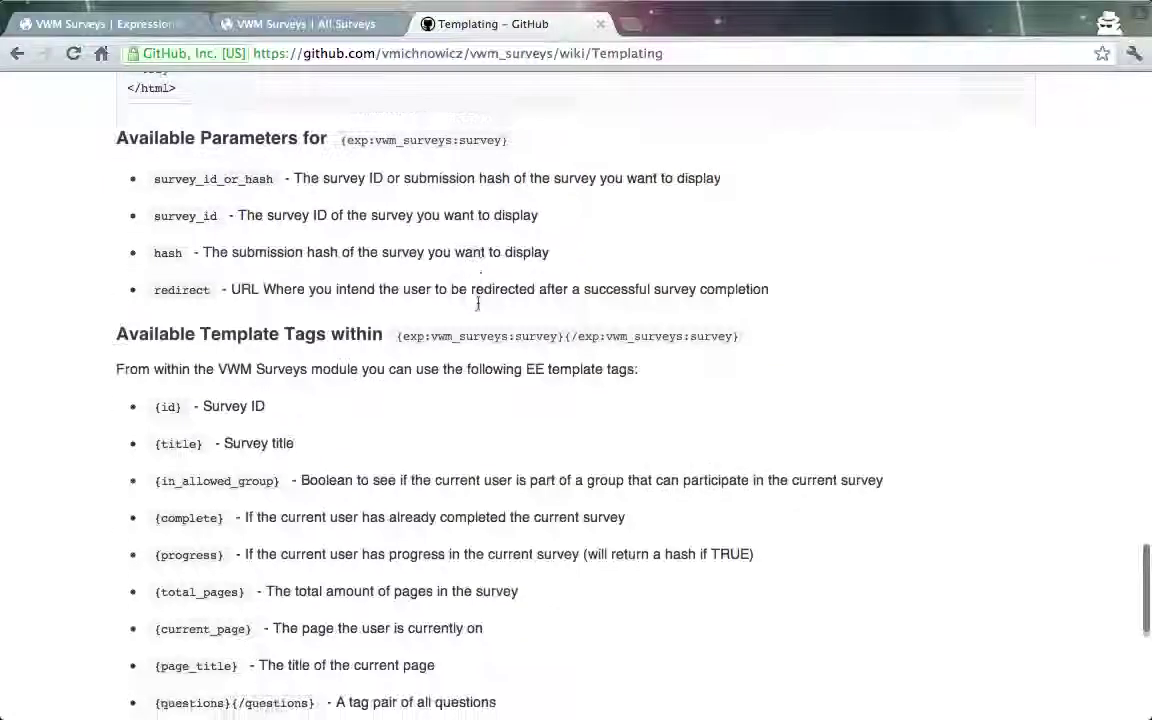
scroll(478, 303, "down", 1)
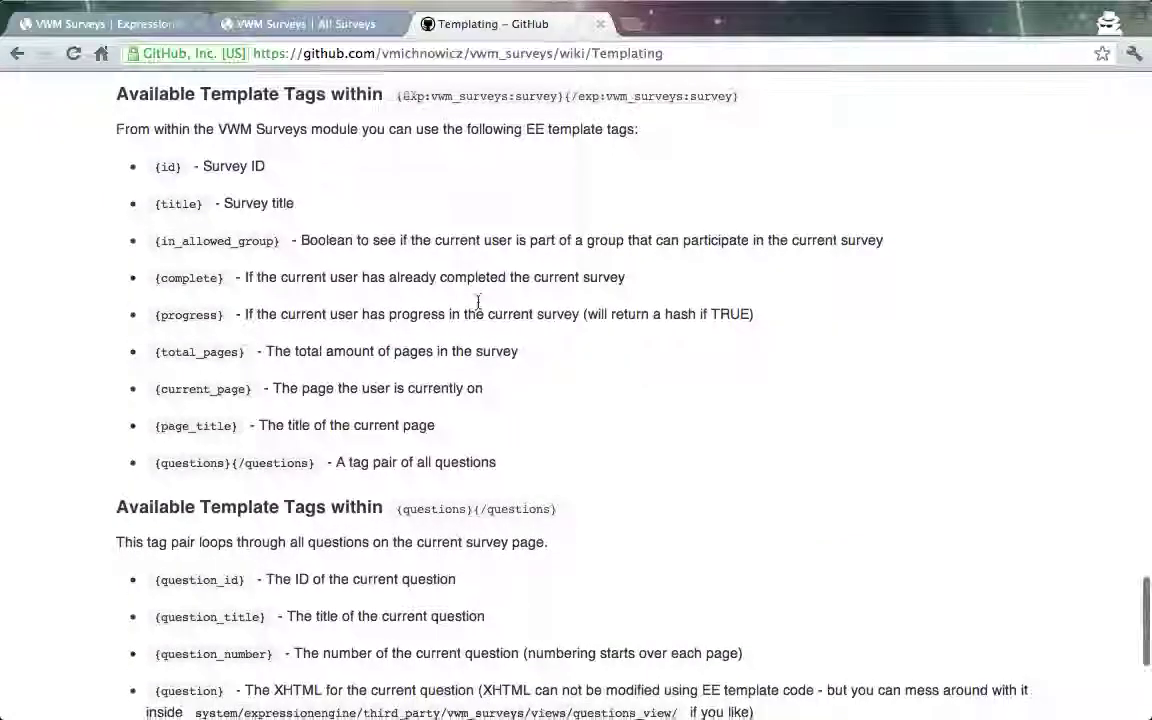
scroll(478, 303, "down", 7)
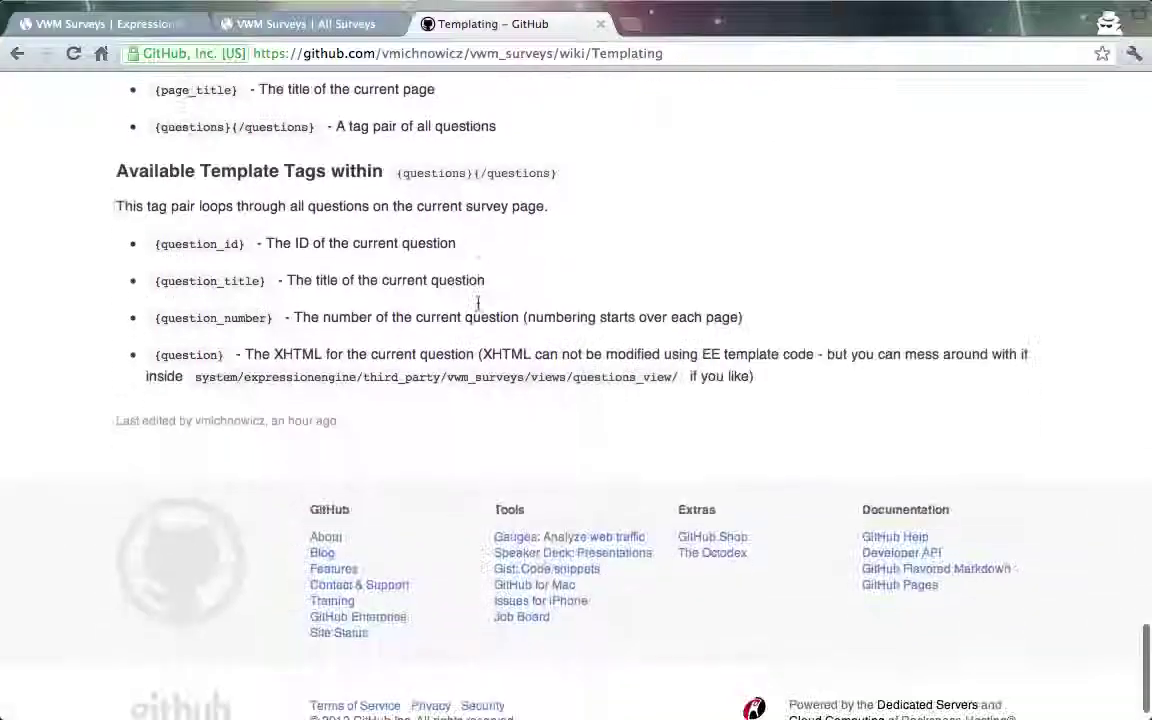
scroll(478, 303, "up", 20)
scroll(478, 303, "up", 20)
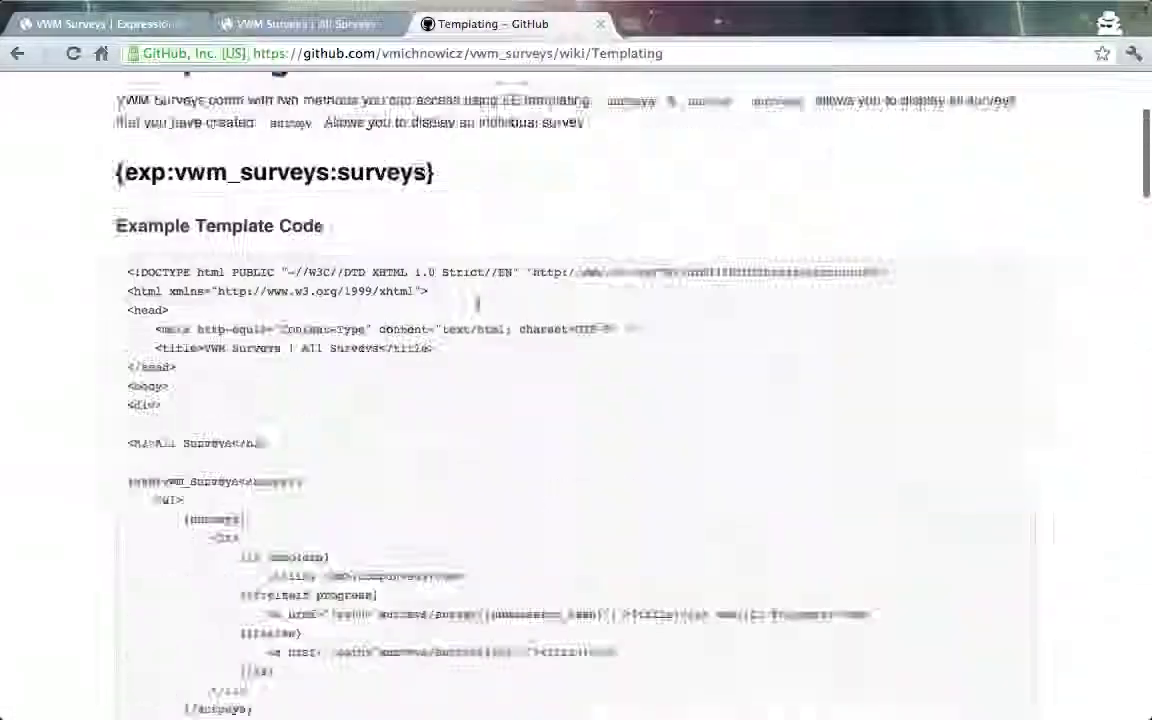